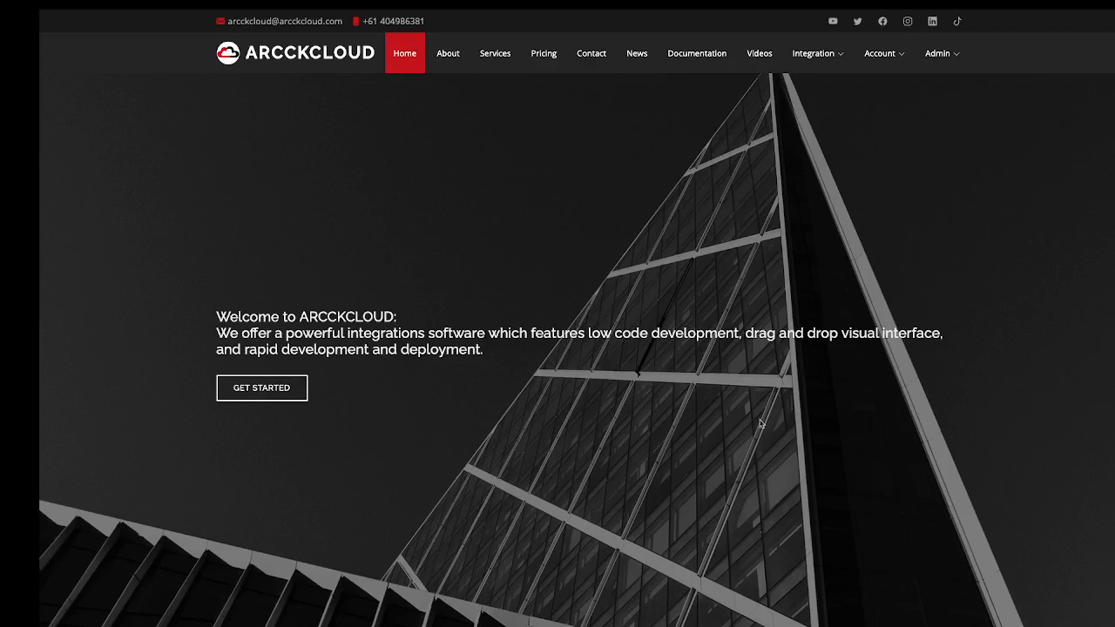
Open the Orchestration Designer and place Start and SimpleTimer nodes on the canvas.
mouse_move(804, 61)
left_click(818, 100)
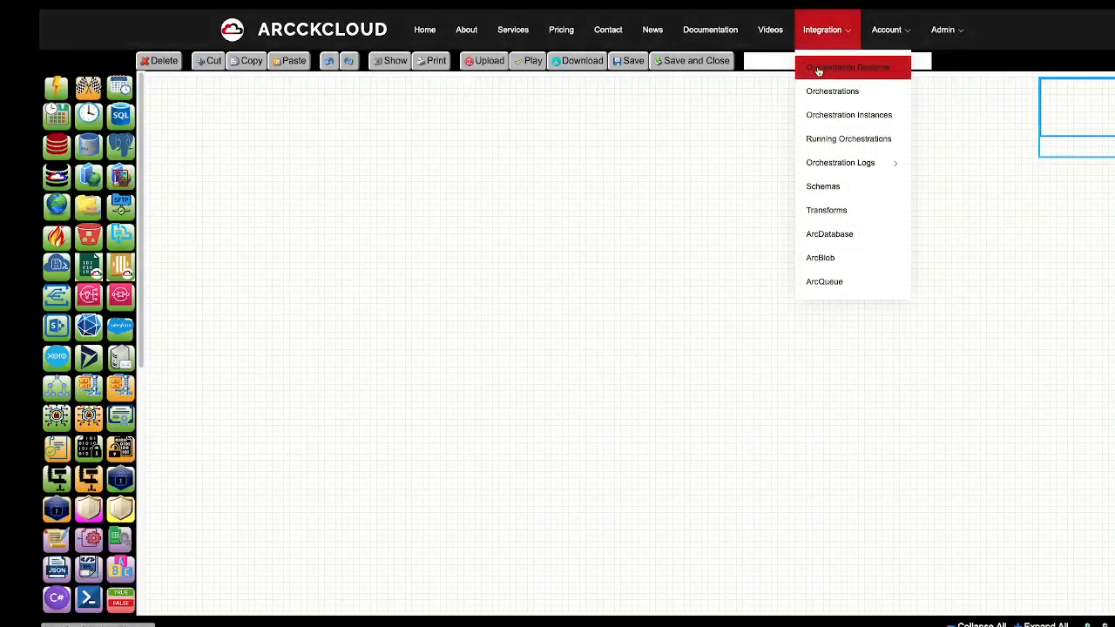
left_click_drag(56, 90, 264, 260)
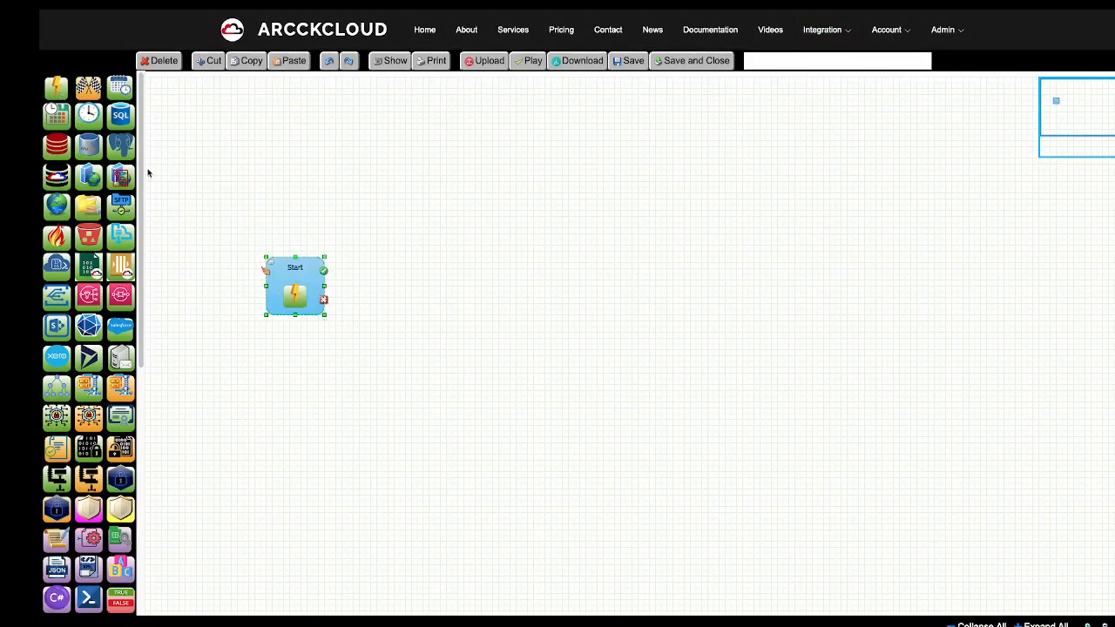
left_click_drag(85, 122, 426, 275)
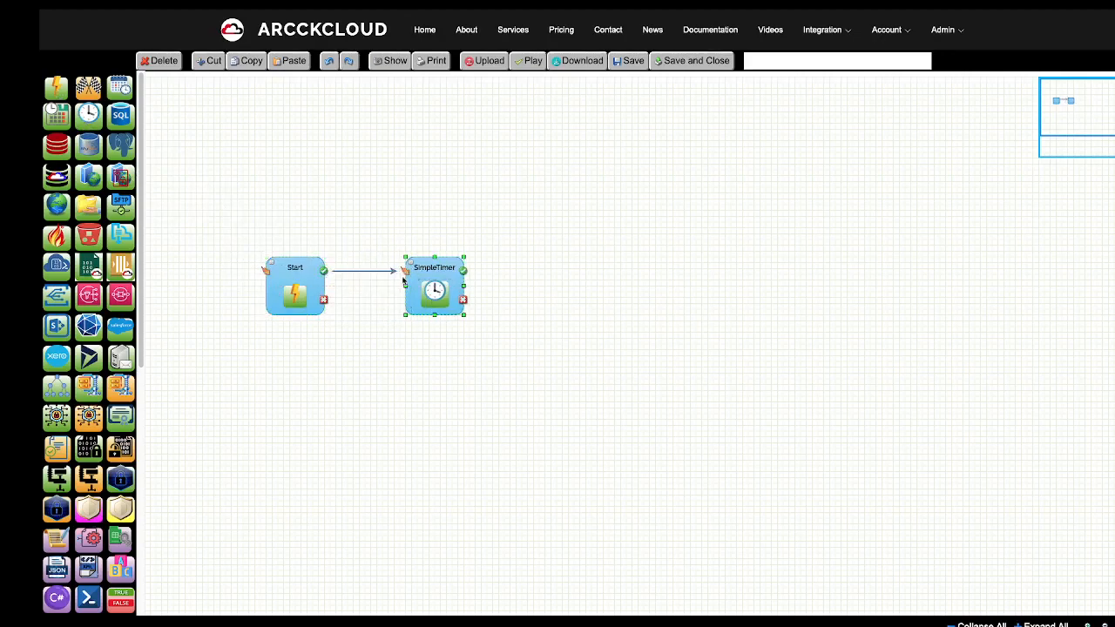
Uncheck InputIsExpression on the SimpleTimer node, keeping its 10000 interval.
double_click(418, 278)
left_click(503, 219)
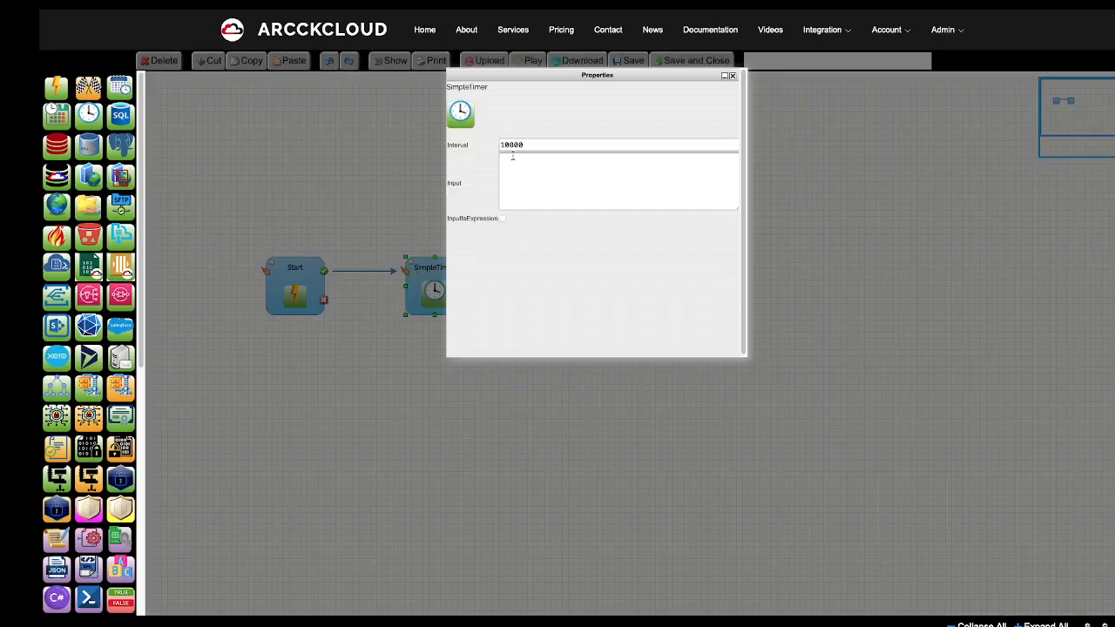
left_click(732, 76)
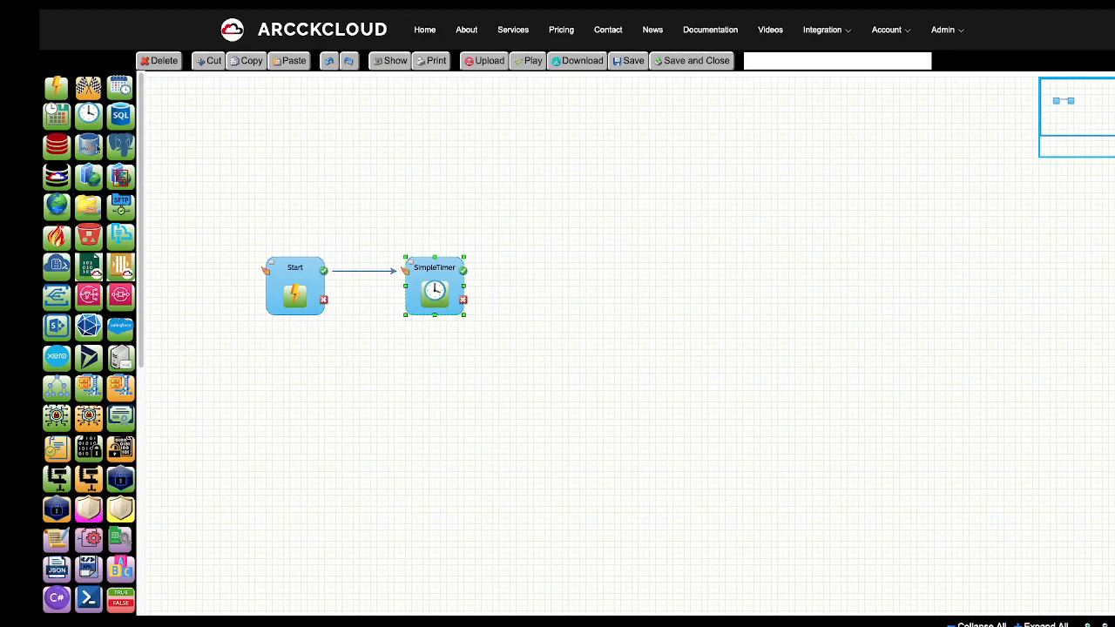
scroll(115, 411, "down", 1)
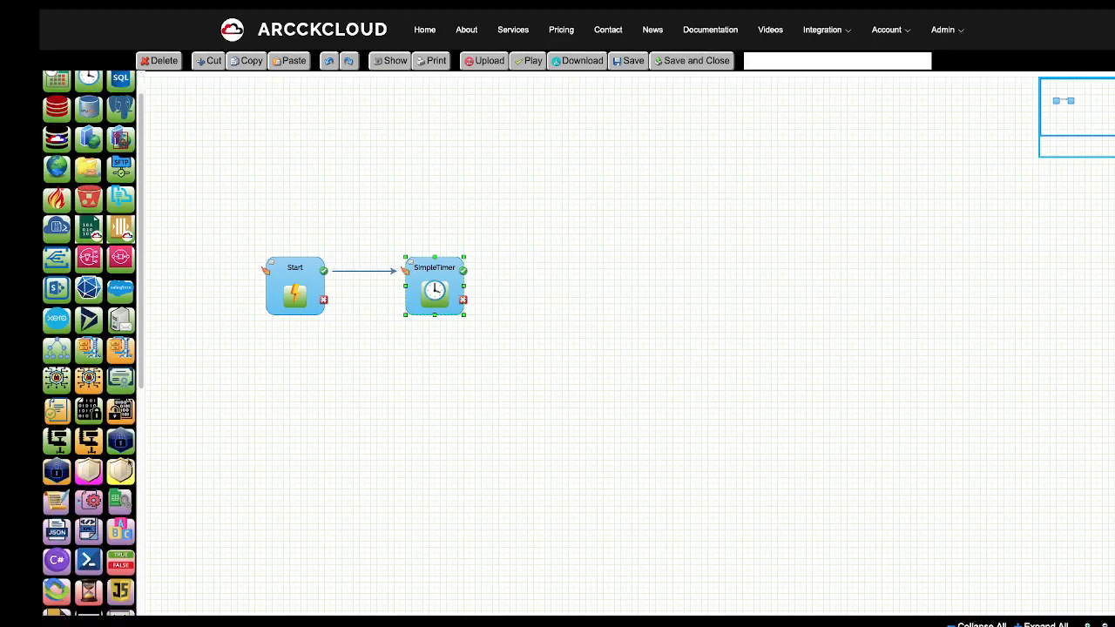
Link a StringSource node after SimpleTimer and paste JSON customer records into its StringInput.
left_click_drag(117, 534, 543, 258)
left_click_drag(463, 270, 545, 271)
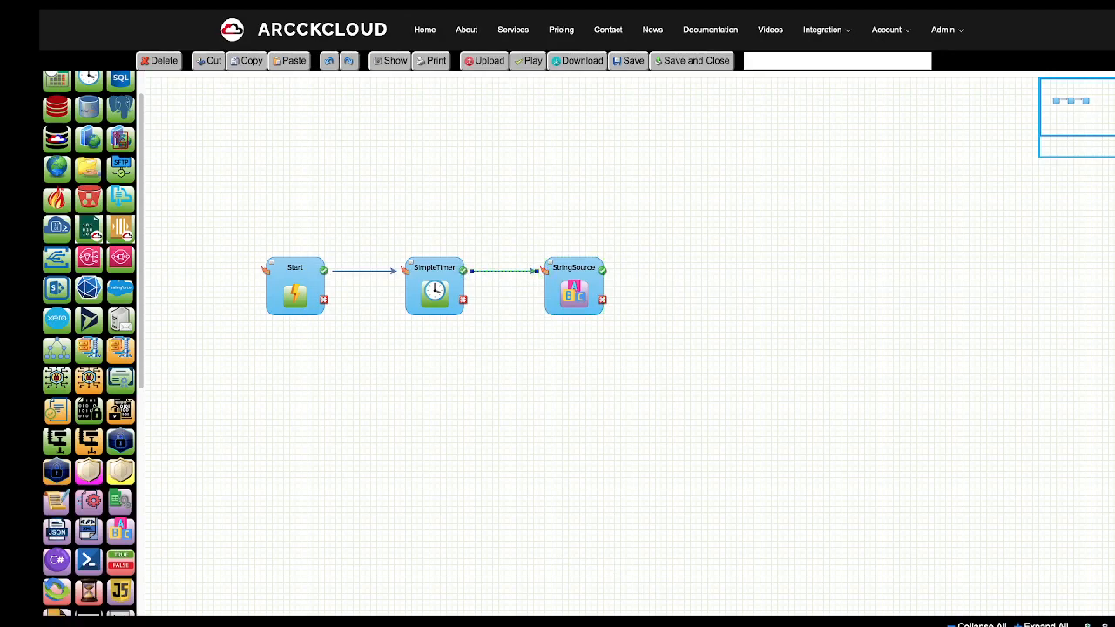
double_click(587, 297)
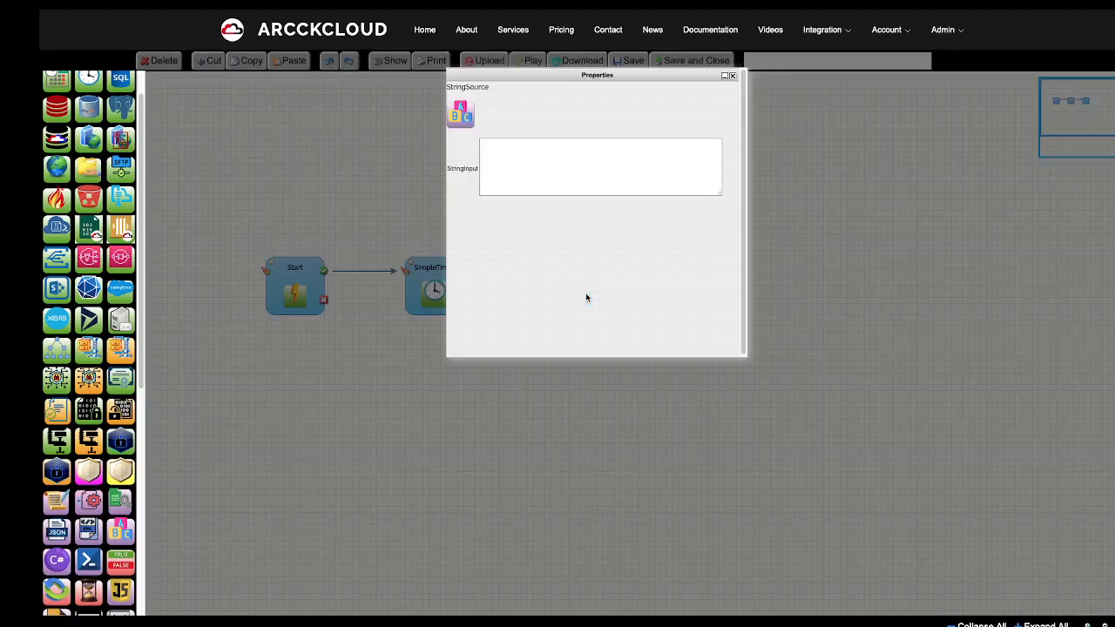
left_click(514, 166)
key("ctrl+v")
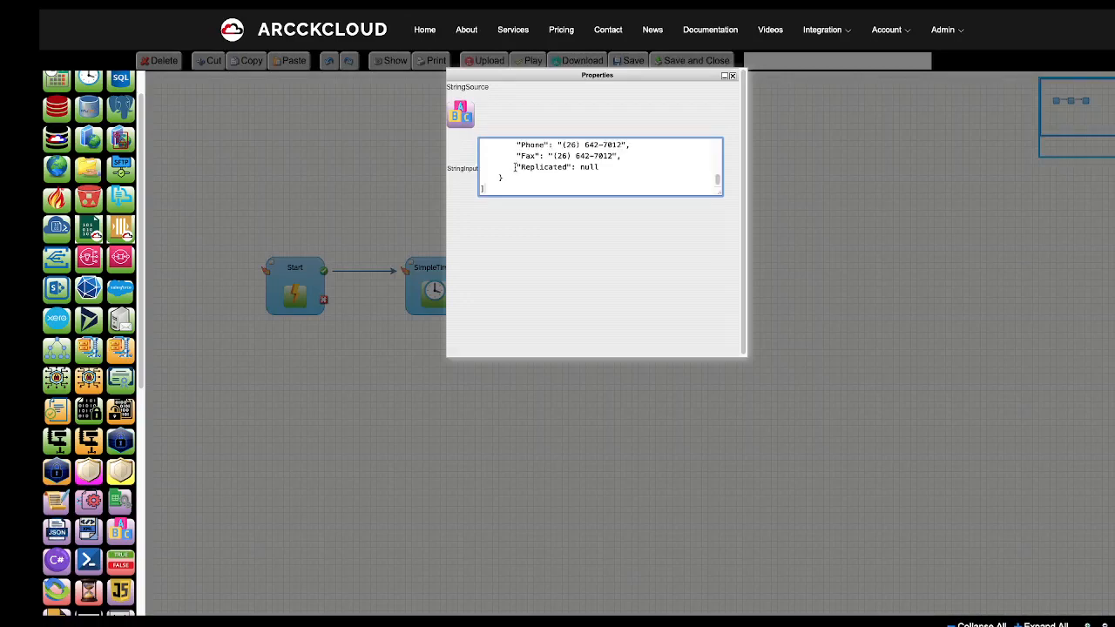
left_click_drag(720, 190, 719, 110)
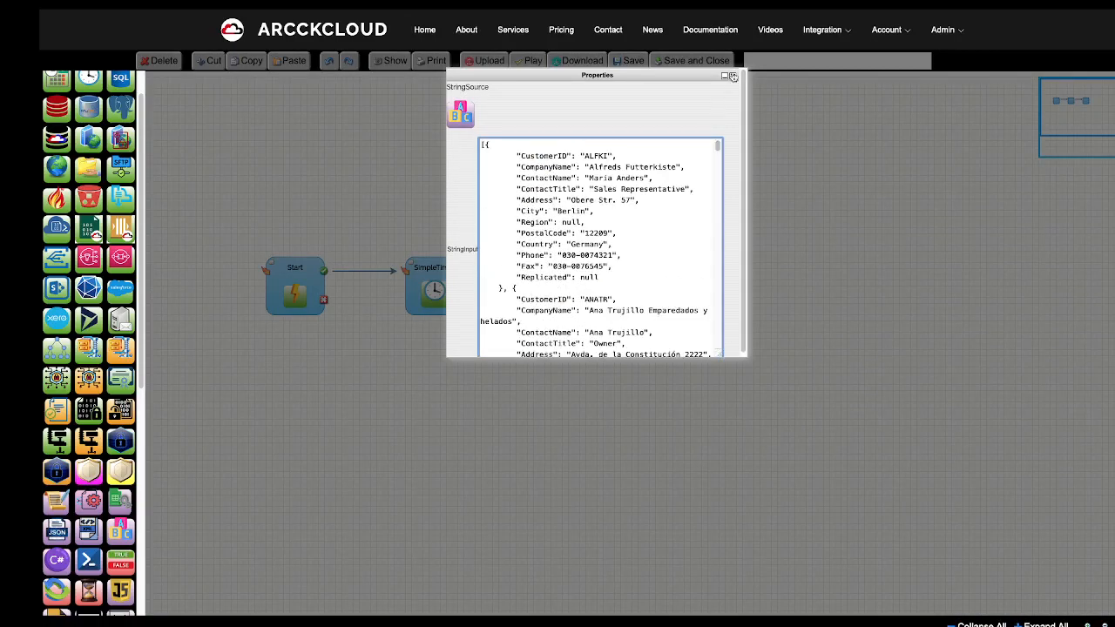
left_click(734, 76)
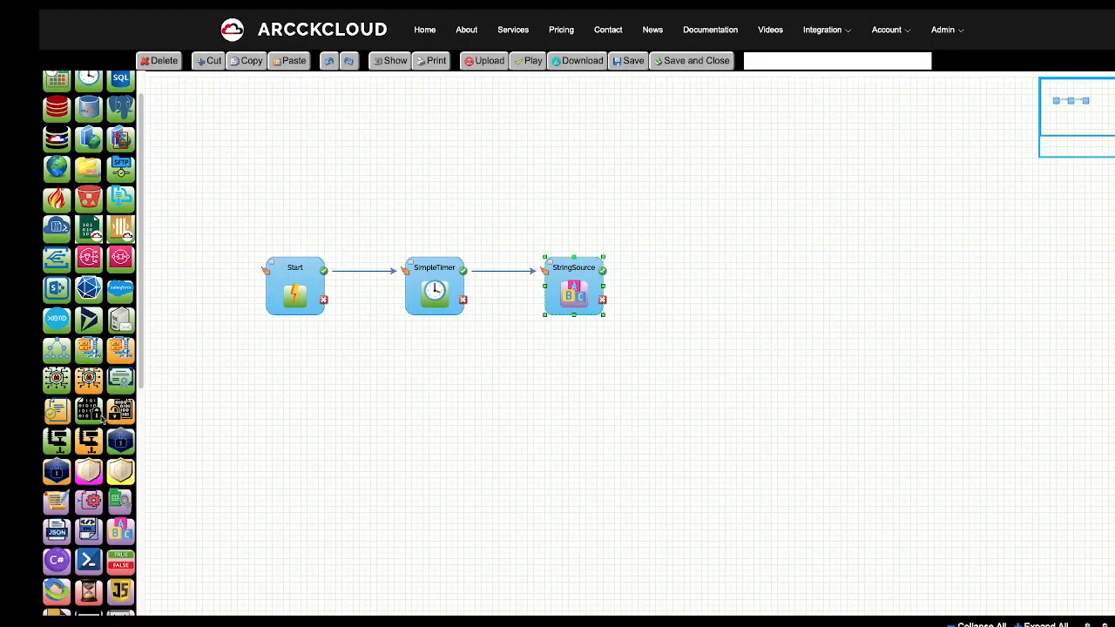
Add AES256Encrypt and ArcQueueSender nodes after StringSource, linking each in sequence.
left_click_drag(68, 385, 699, 259)
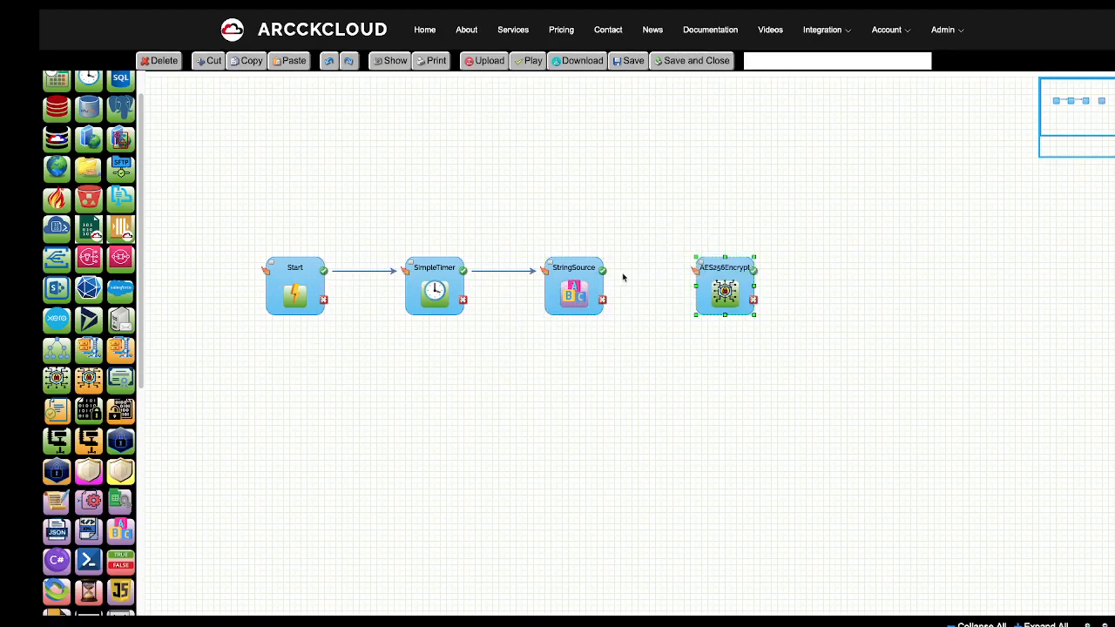
left_click_drag(602, 271, 697, 275)
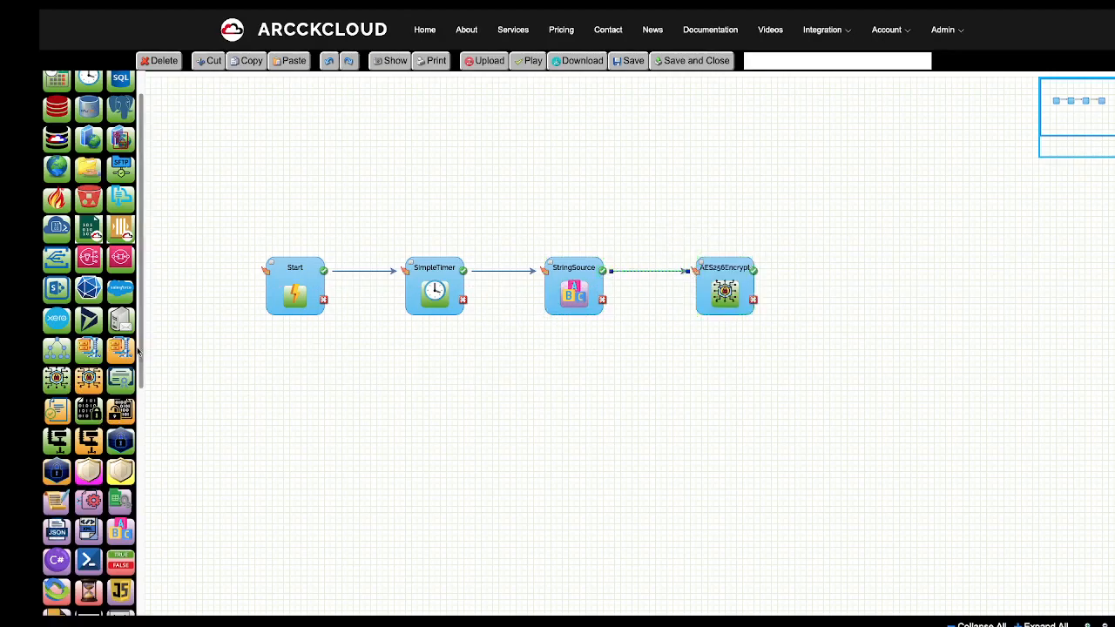
left_click_drag(142, 365, 172, 582)
left_click_drag(89, 406, 145, 358)
left_click_drag(119, 475, 843, 259)
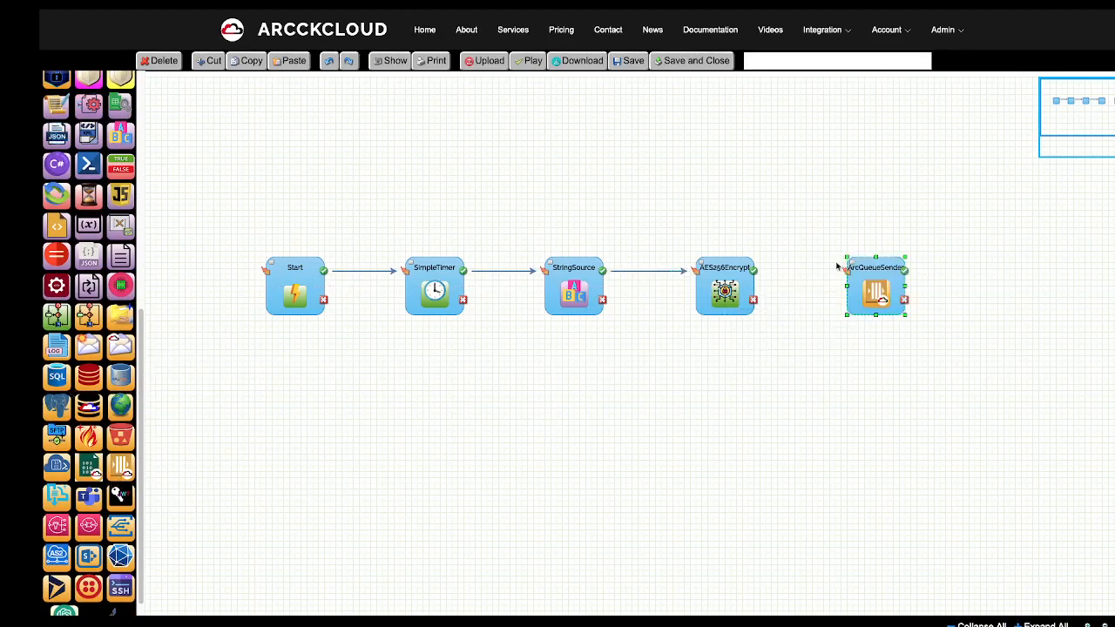
left_click_drag(753, 276, 836, 274)
Add a Finish node and link ArcQueueSender to it.
left_click_drag(144, 324, 158, 78)
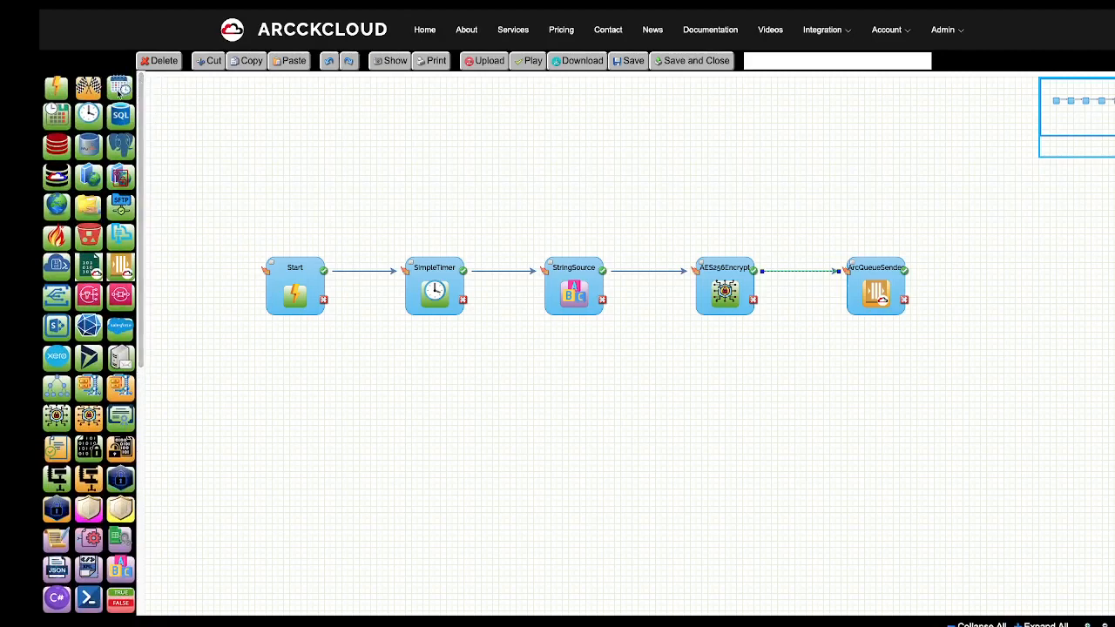
mouse_move(94, 99)
left_mouse_down()
mouse_move(1028, 267)
mouse_move(1002, 260)
left_mouse_up()
left_click_drag(912, 271, 998, 271)
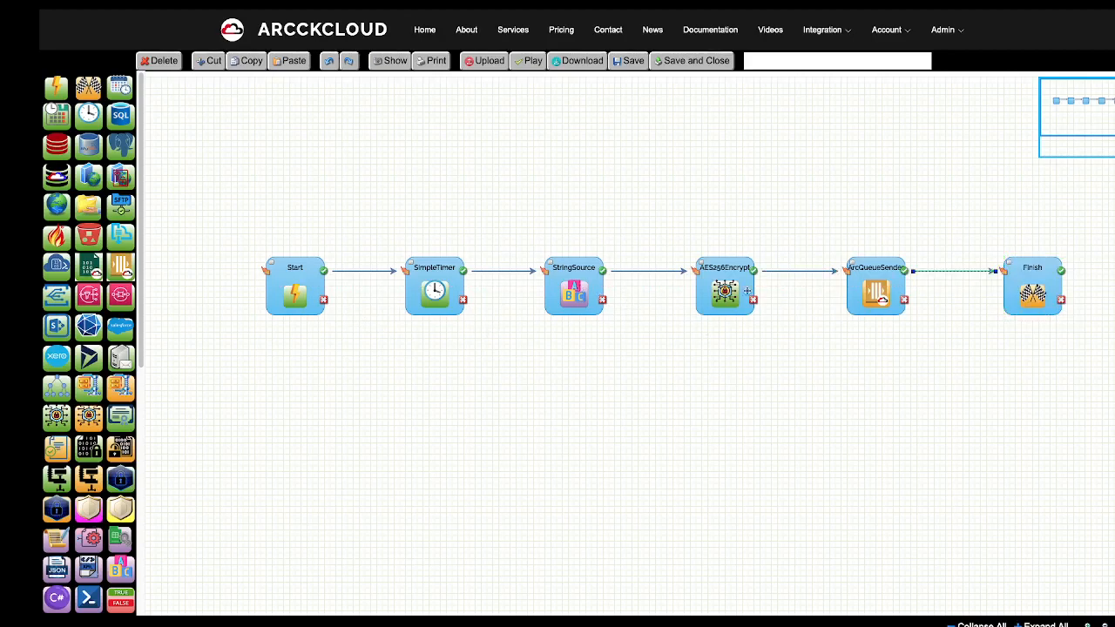
Inspect the AES256Encrypt node's LoginPasswordID field.
double_click(725, 292)
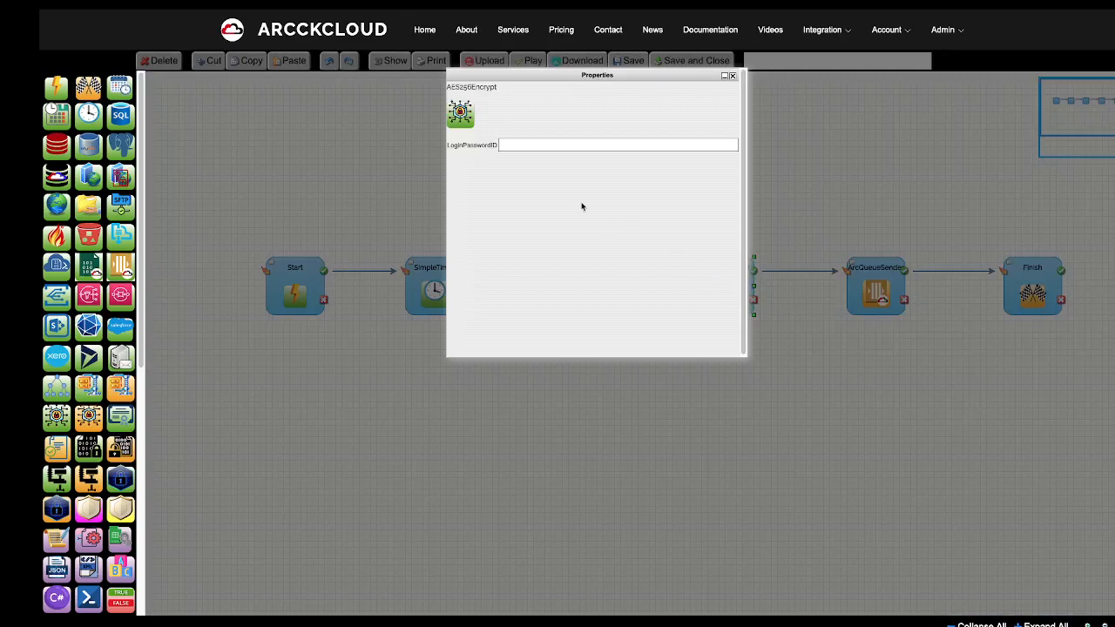
left_click(535, 148)
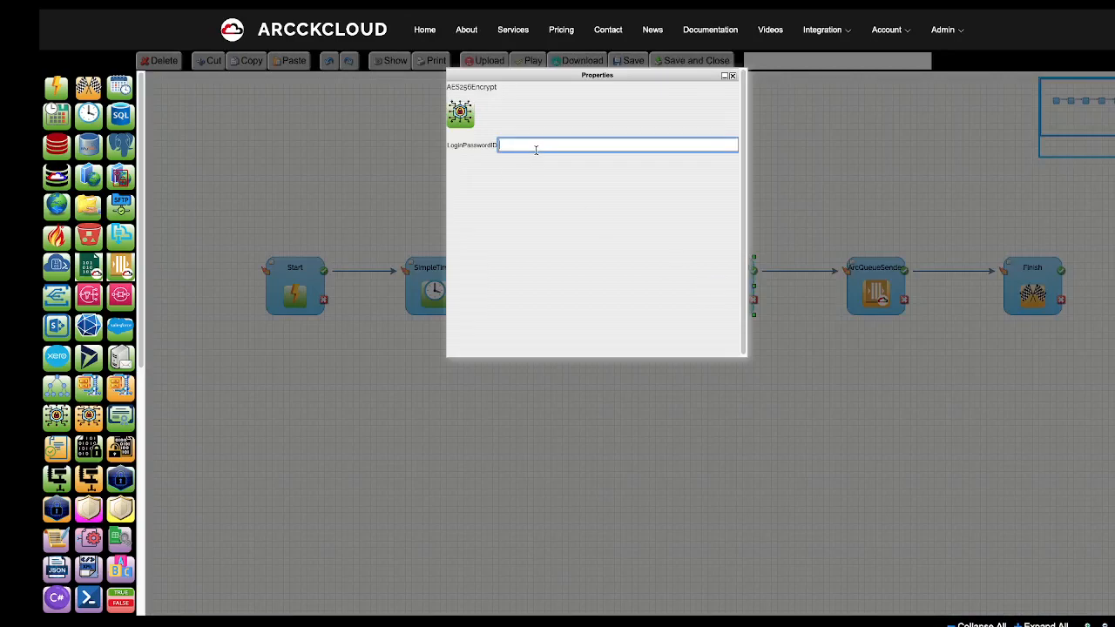
left_click(732, 76)
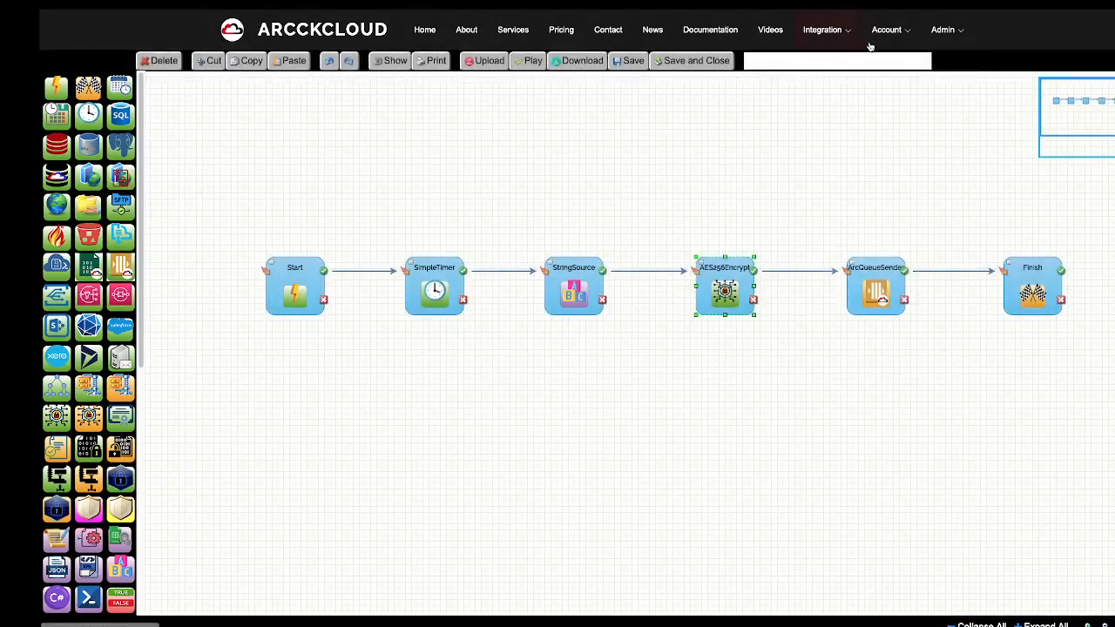
Open the account's Secrets page in a new browser tab.
left_click(898, 35)
right_click(904, 121)
left_click(940, 122)
mouse_move(717, 14)
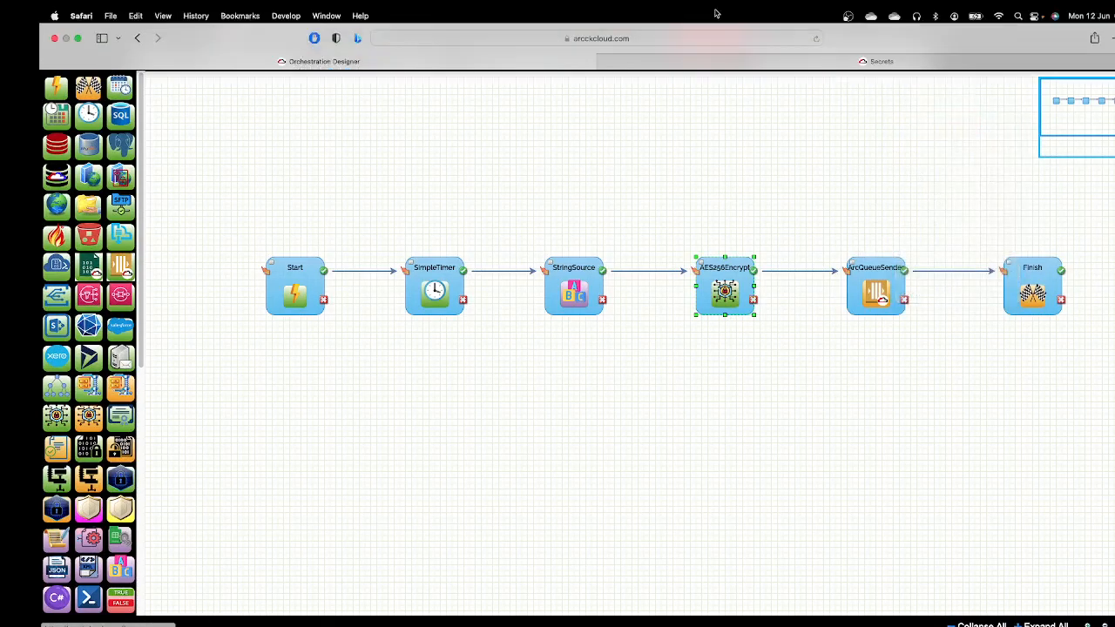
left_click(746, 63)
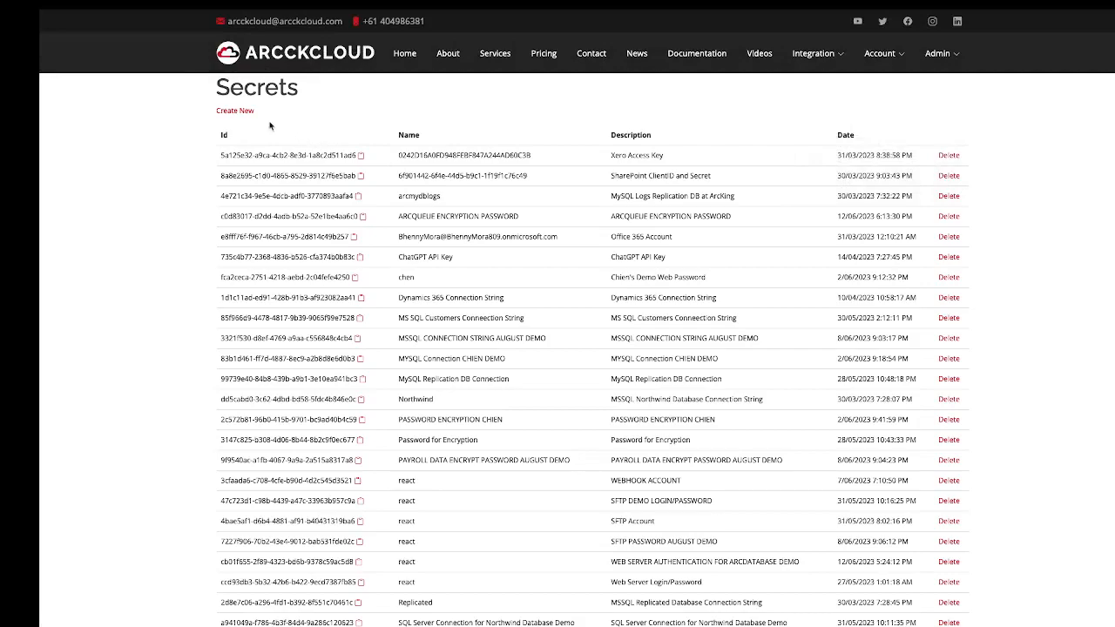
Create a secret described and named 'ARCQUEUE PASSWORD FOR ENCRYPTION' with a password value.
left_click(246, 114)
left_click(266, 164)
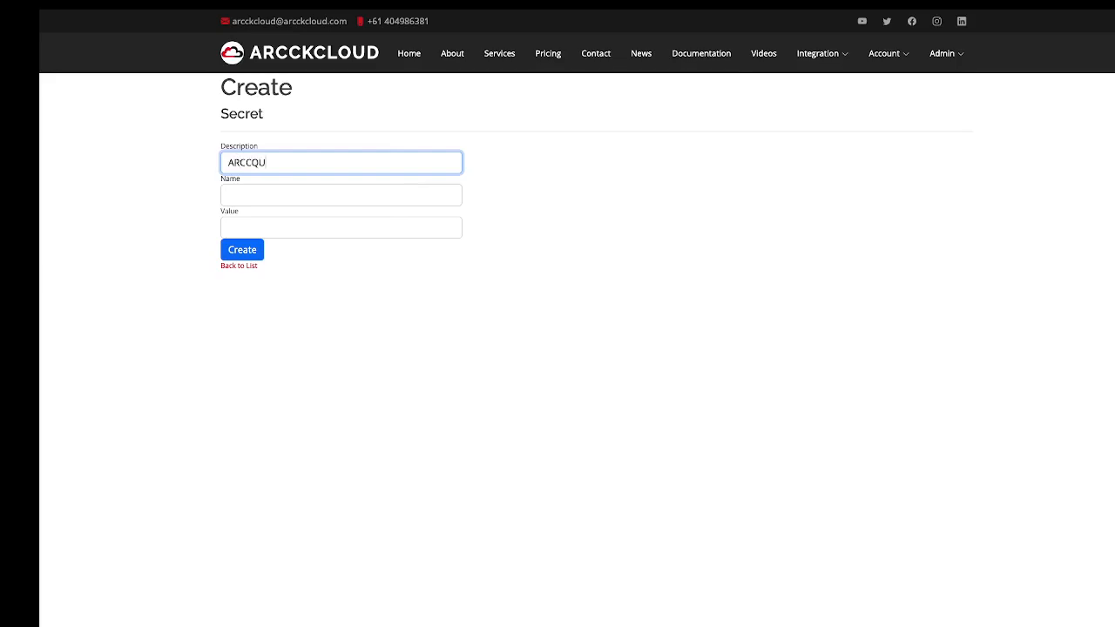
type("ARCCQ")
key("BackSpace")
key("BackSpace")
type("QUEUE PASSWORD FOR ENC")
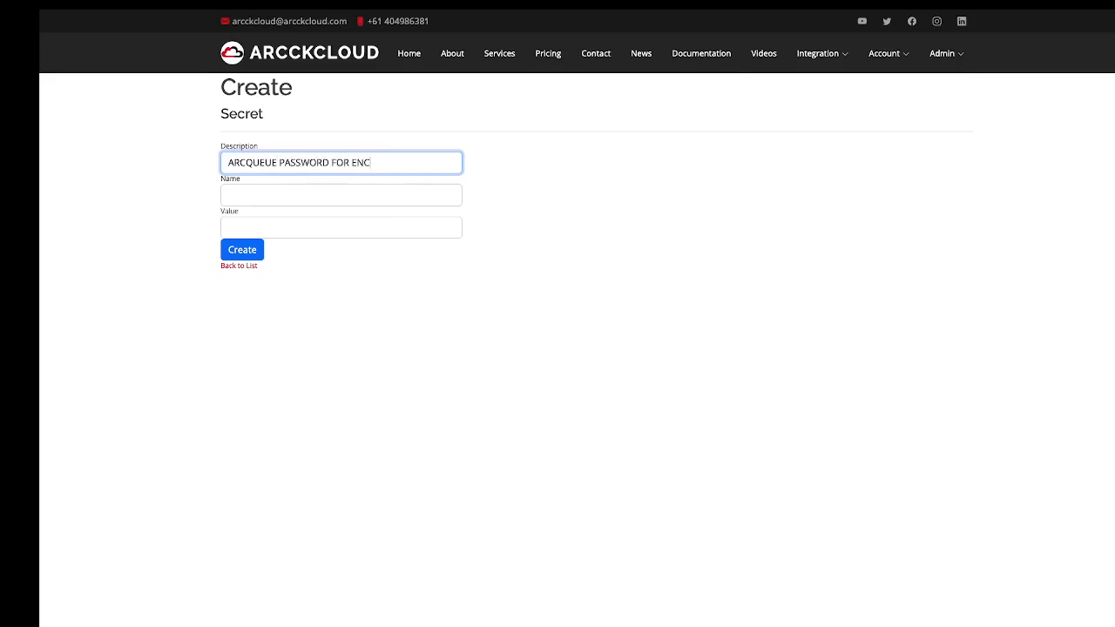
type("RYPTION")
left_click_drag(410, 155, 100, 153)
key("ctrl+c")
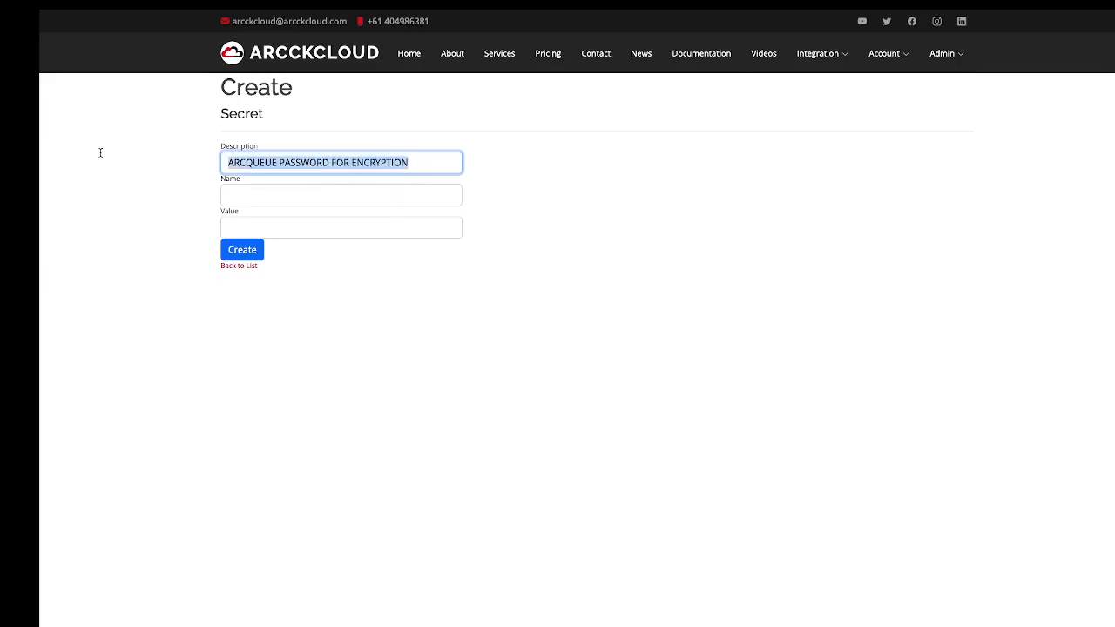
left_click(234, 191)
key("ctrl+v")
left_click(264, 229)
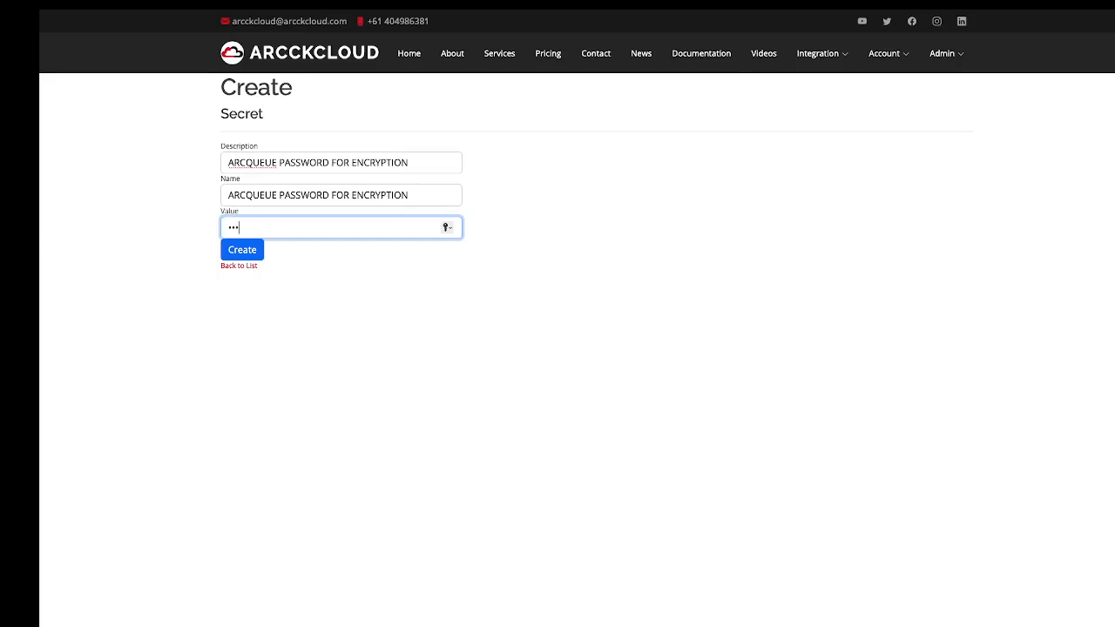
left_click(242, 250)
left_click(607, 392)
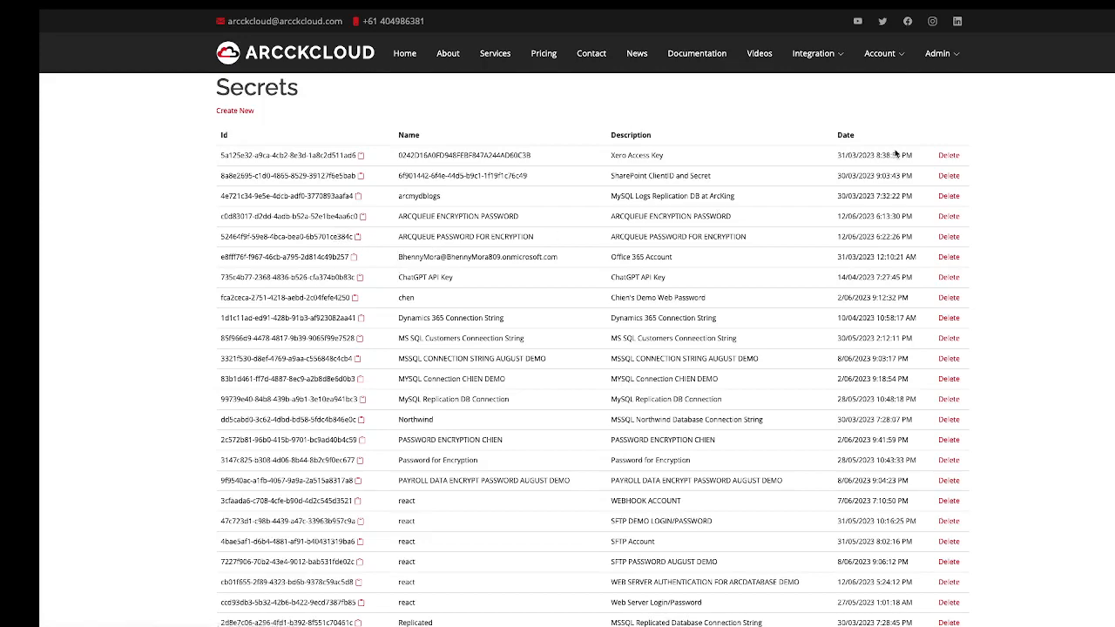
Paste the new secret's ID into the AES256Encrypt step's LoginPasswordID field.
mouse_move(885, 58)
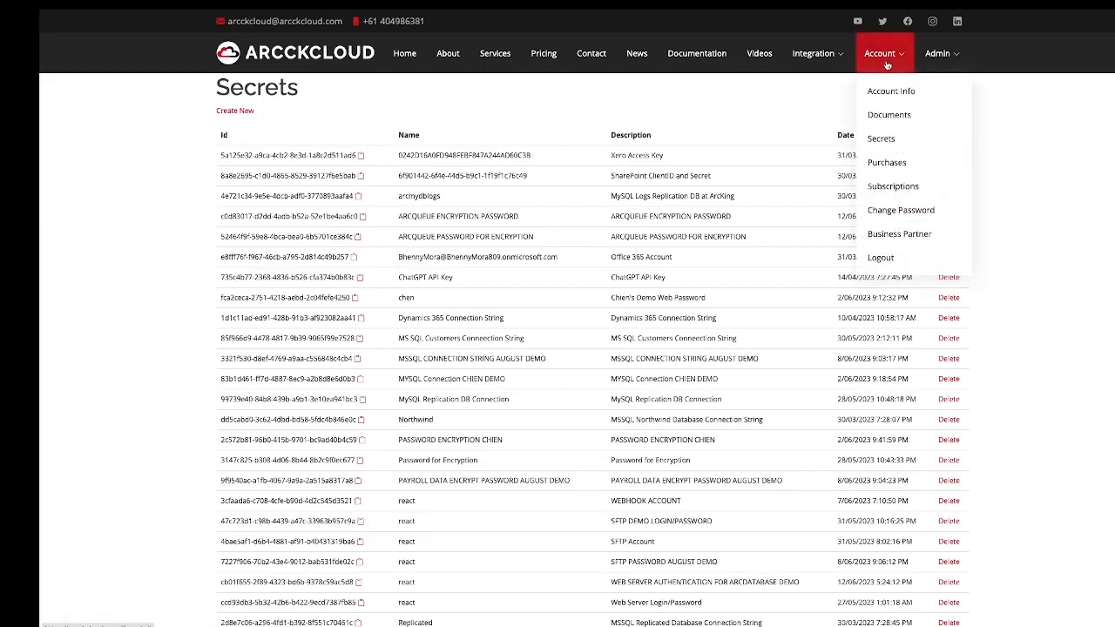
left_click(479, 62)
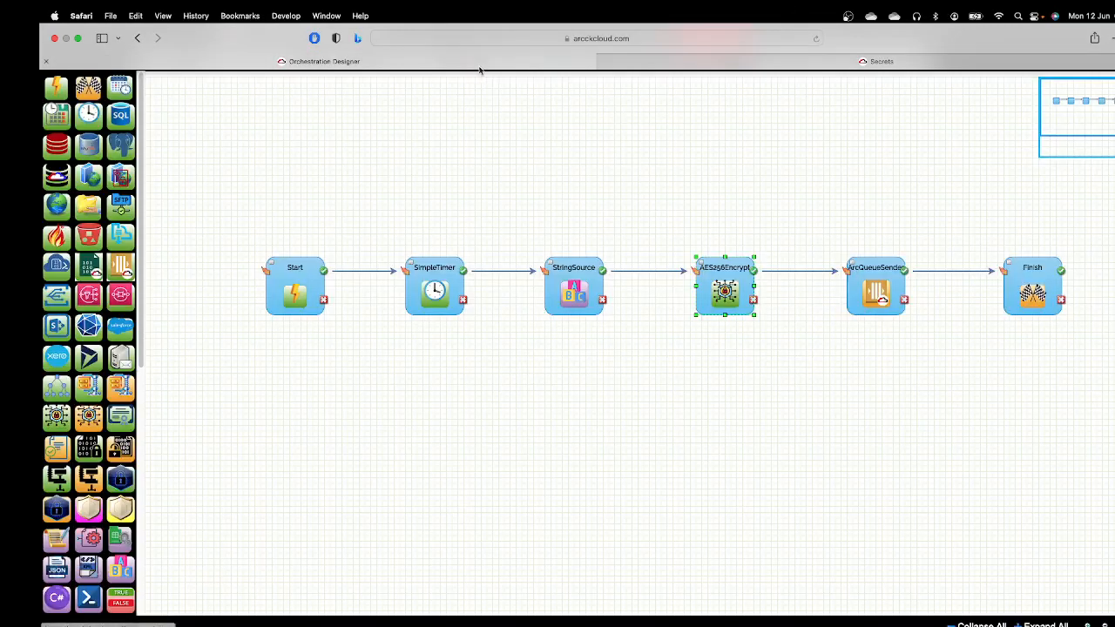
double_click(716, 284)
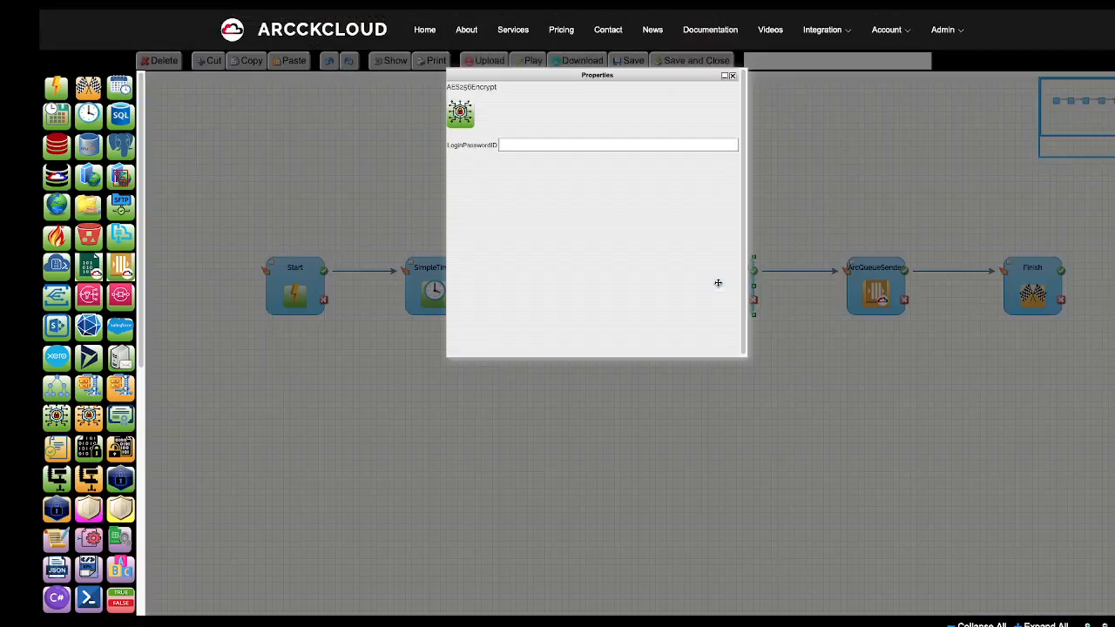
left_click(526, 146)
right_click(527, 146)
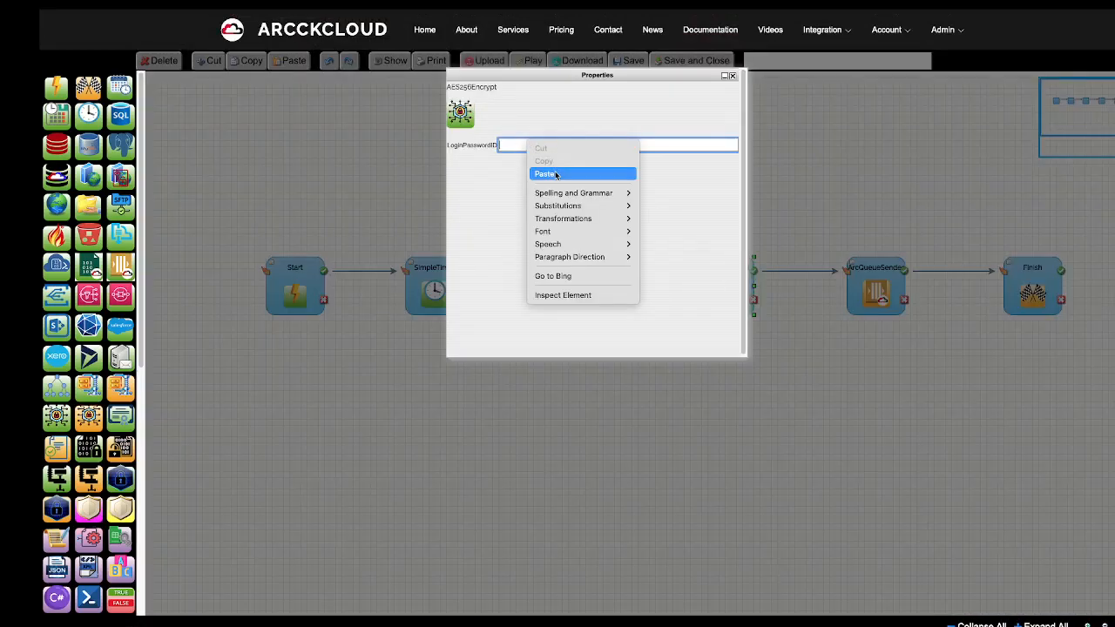
left_click(556, 175)
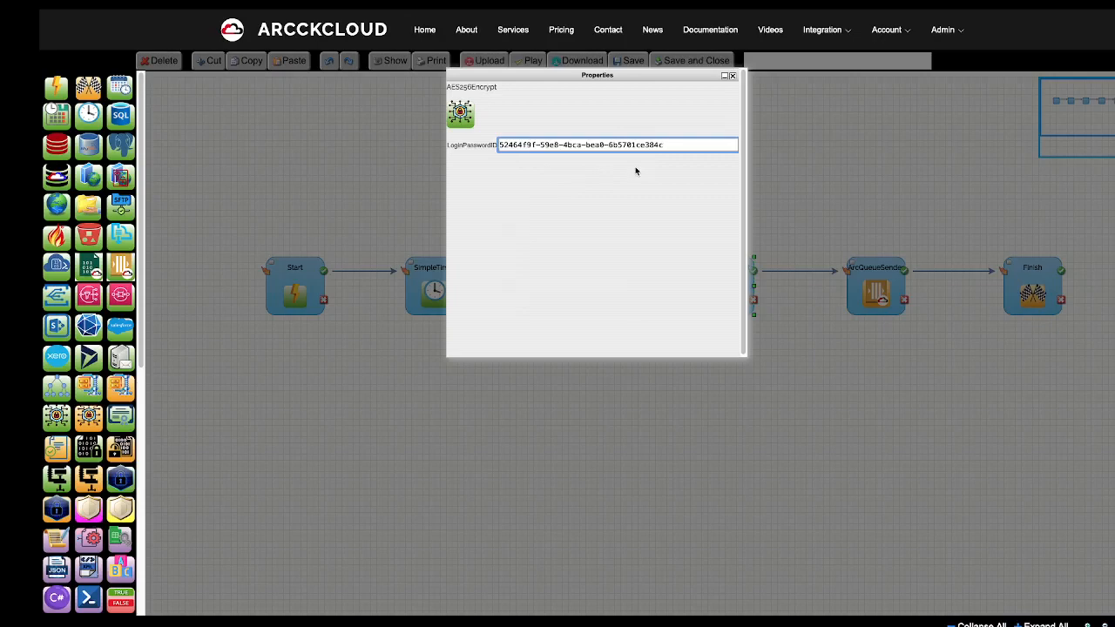
left_click(732, 75)
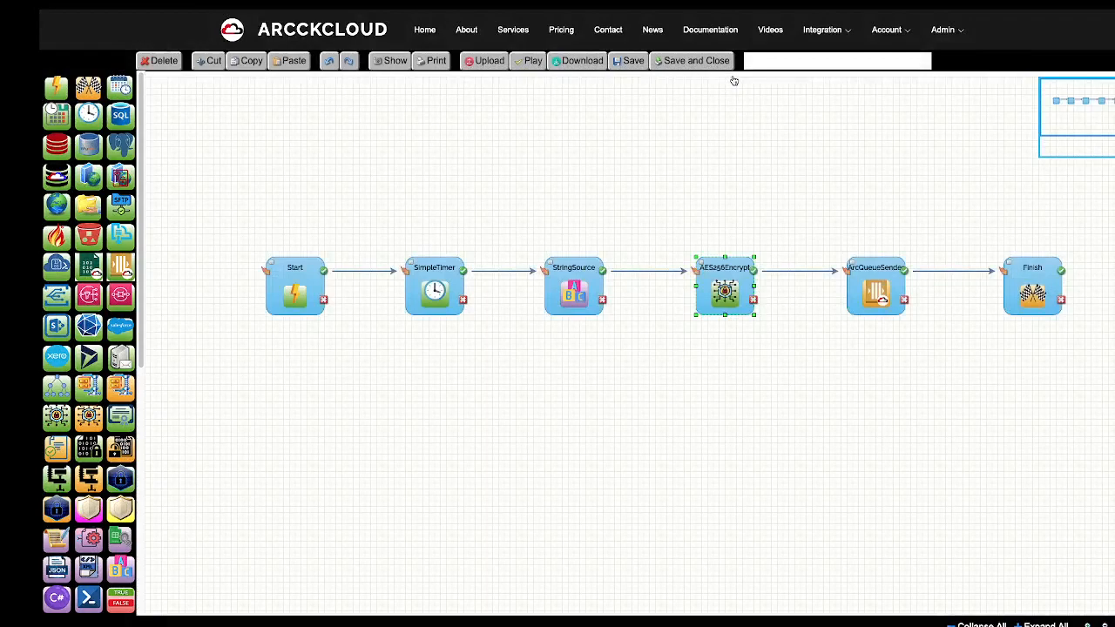
Open the ArcQueueSender properties and open the ArcQueue page in a new tab.
double_click(875, 276)
left_click_drag(545, 77, 542, 165)
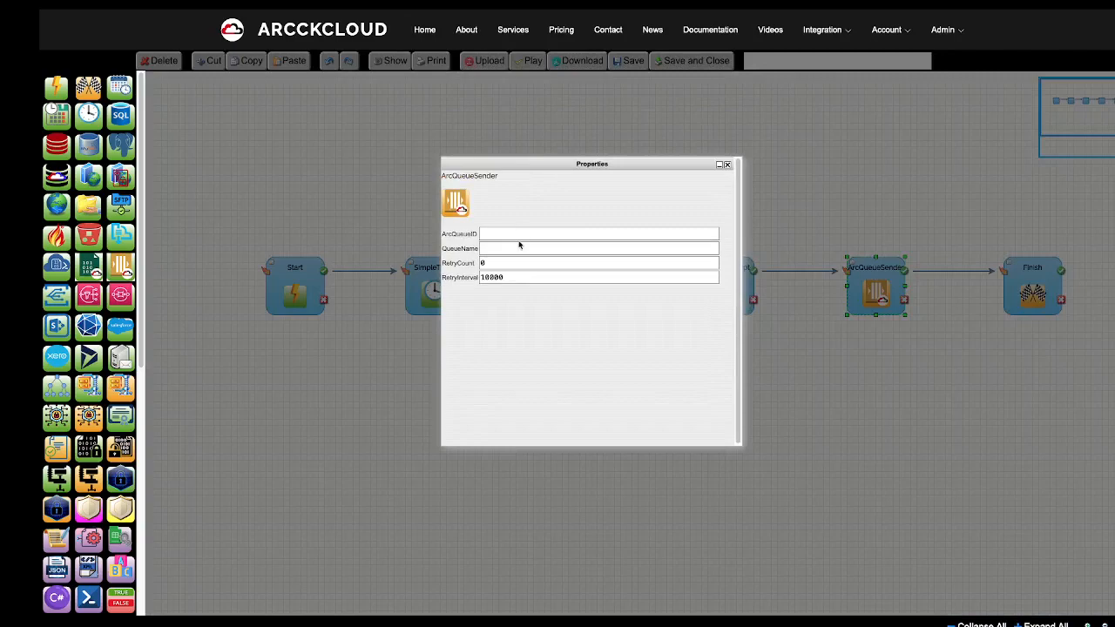
mouse_move(796, 26)
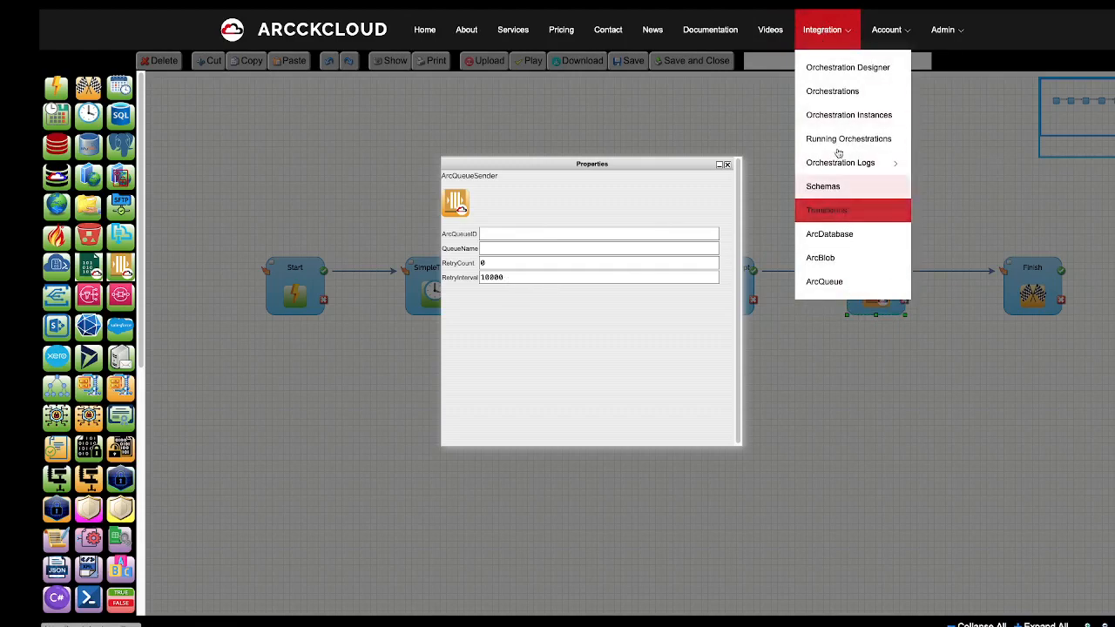
right_click(830, 283)
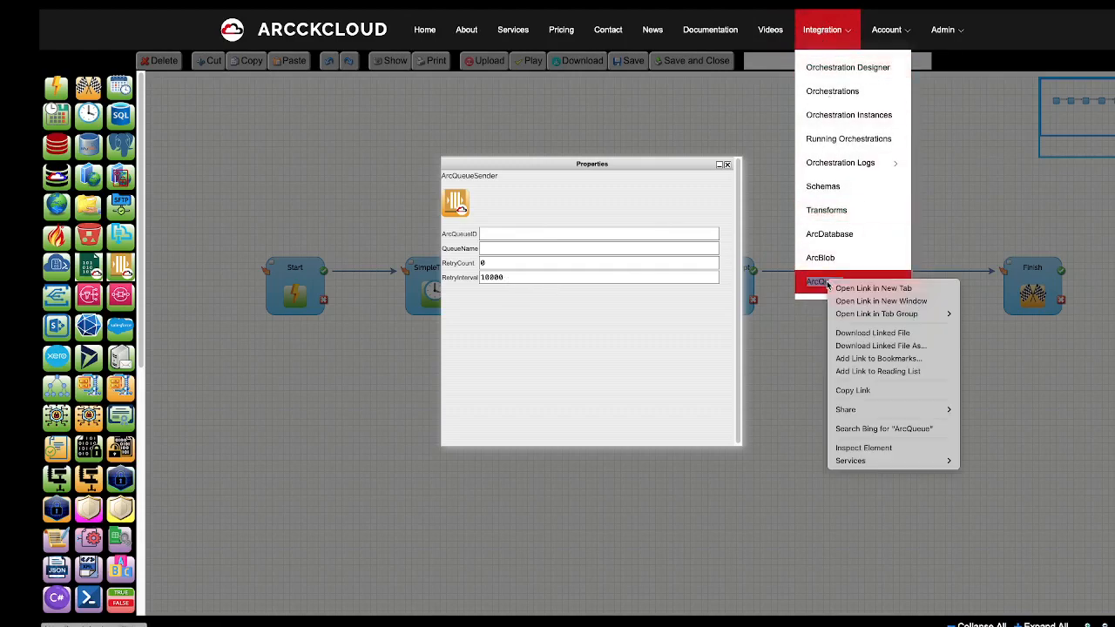
left_click(841, 288)
Create an ArcQueue named 'DEMO QUEUE'.
mouse_move(662, 49)
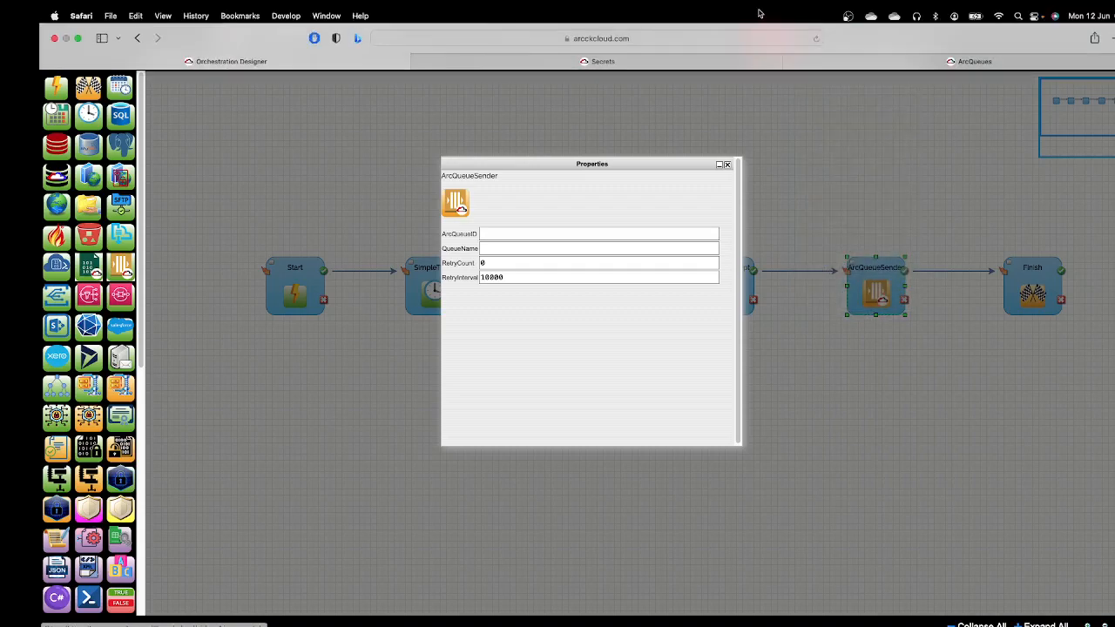
left_click(916, 63)
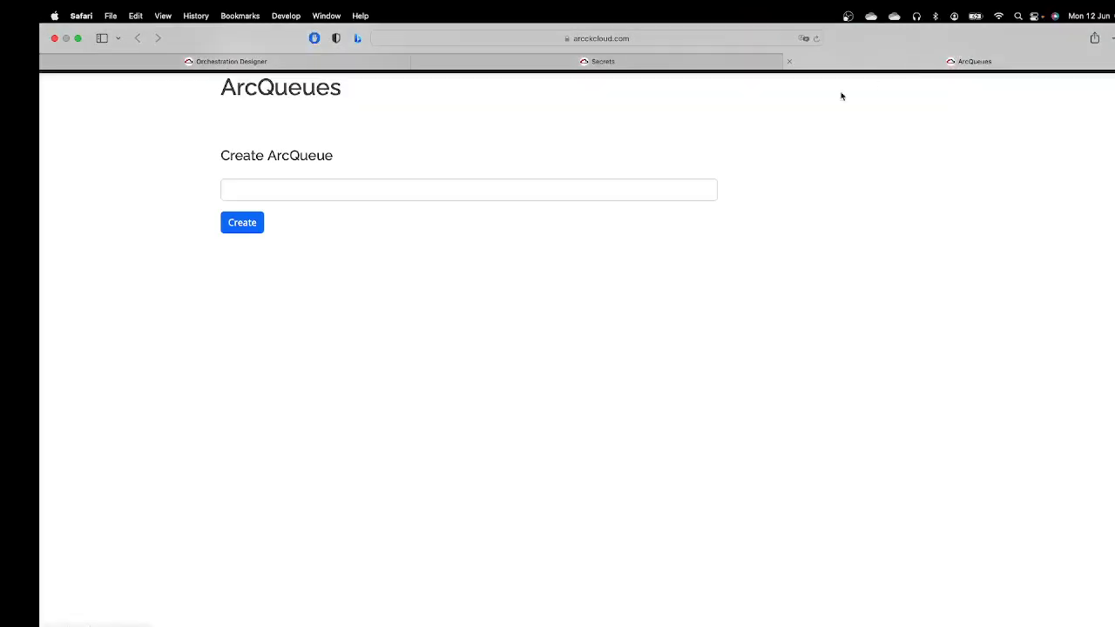
left_click(347, 192)
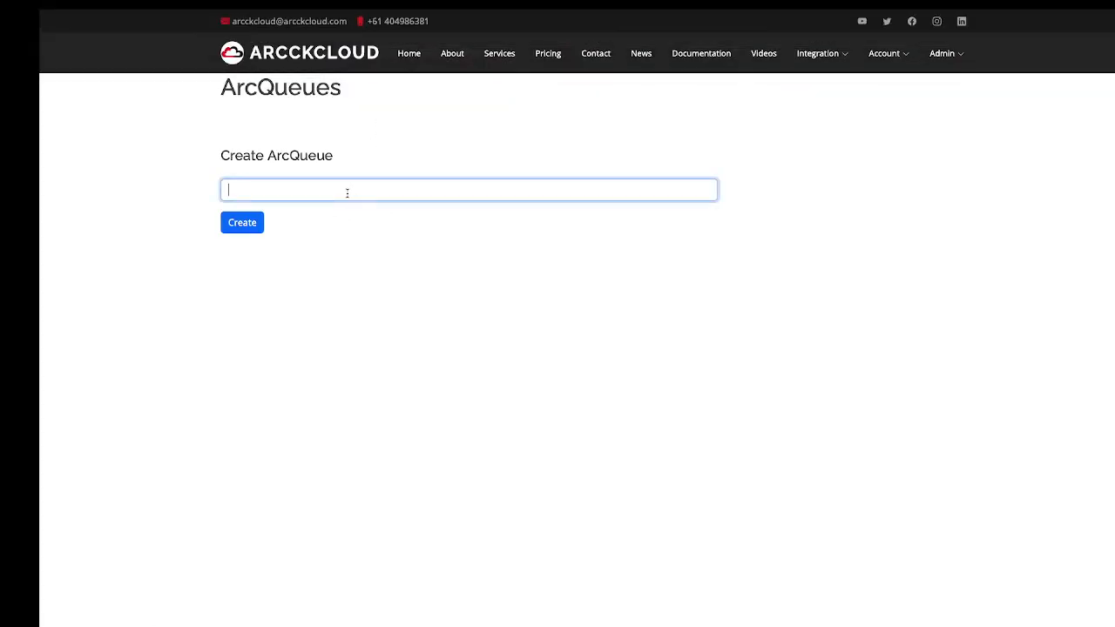
type("DEMO QUEUE")
left_click(240, 223)
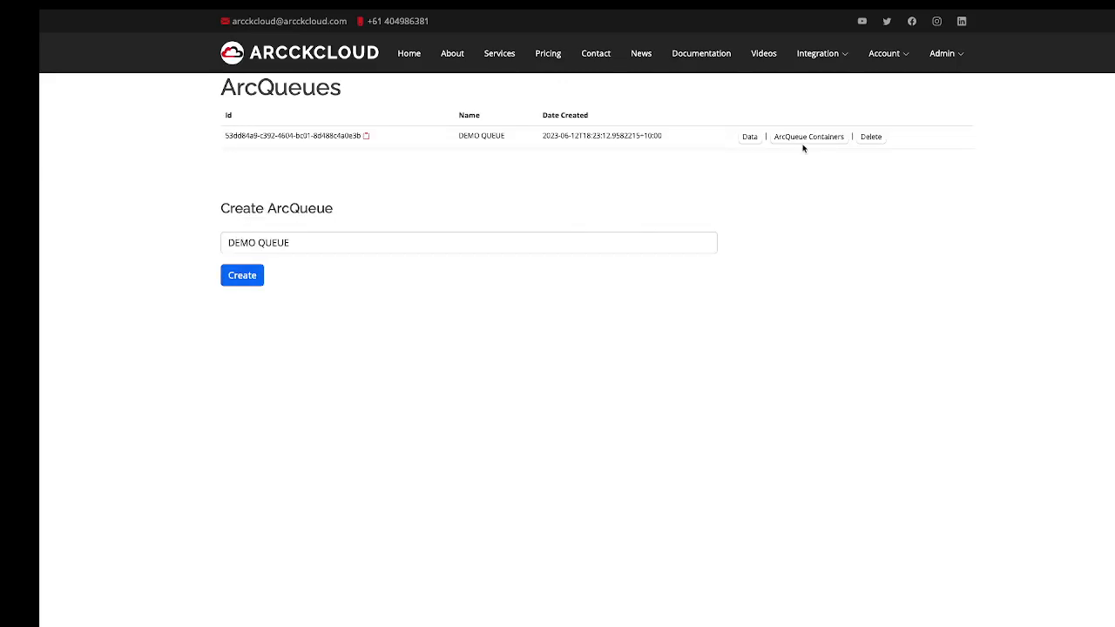
Add a container 'queue1' to DEMO QUEUE and return to the ArcQueues list.
left_click(808, 141)
left_click(324, 184)
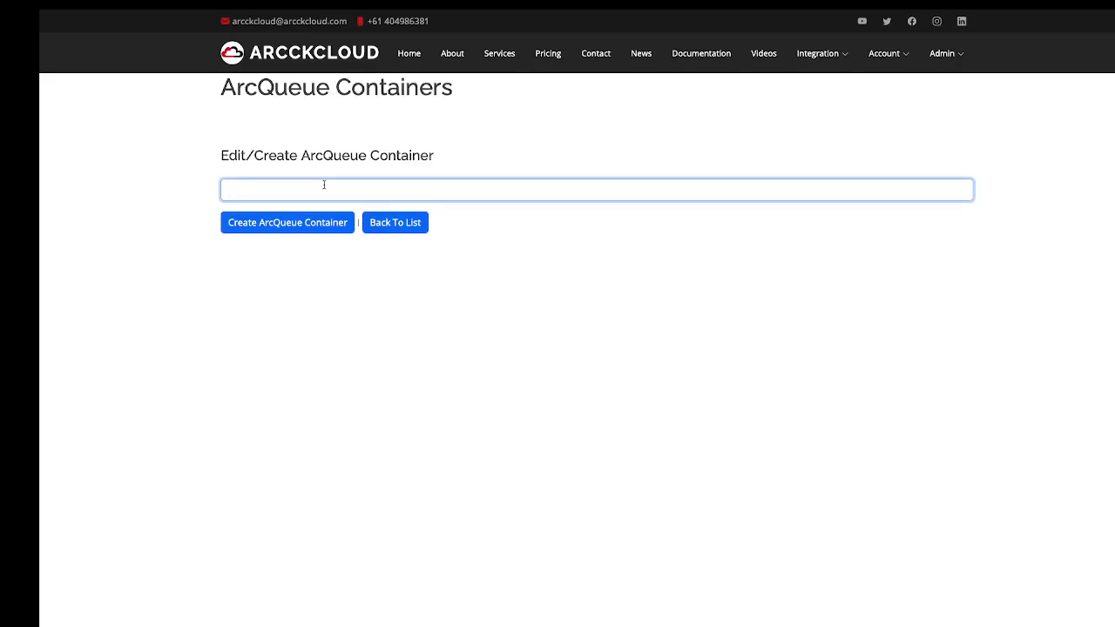
type("Queu")
type("EUE1")
left_click(314, 223)
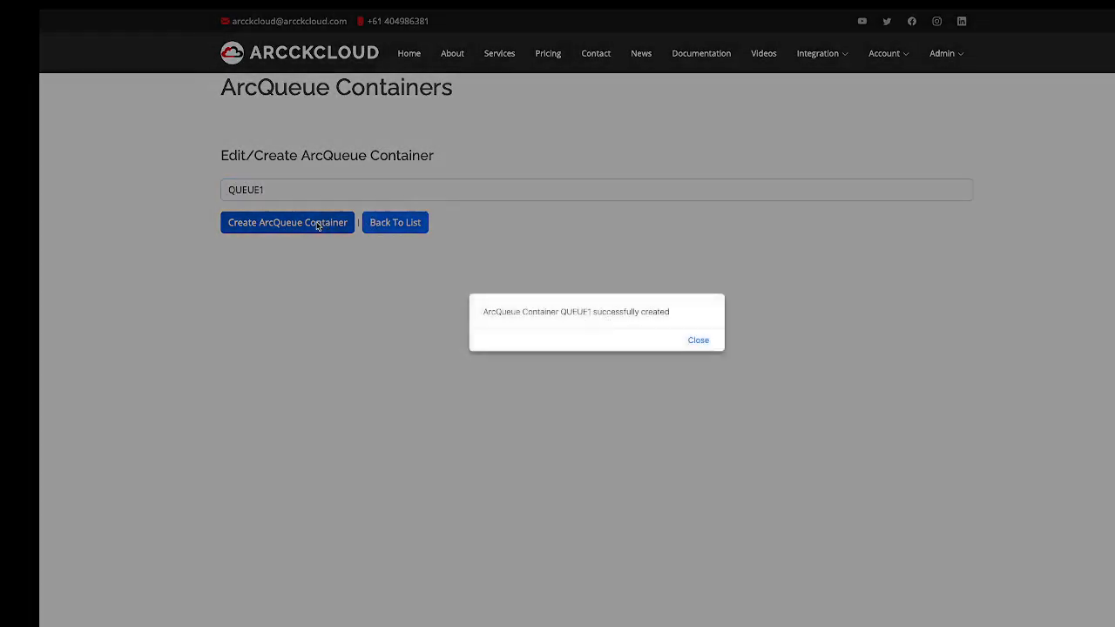
left_click(699, 340)
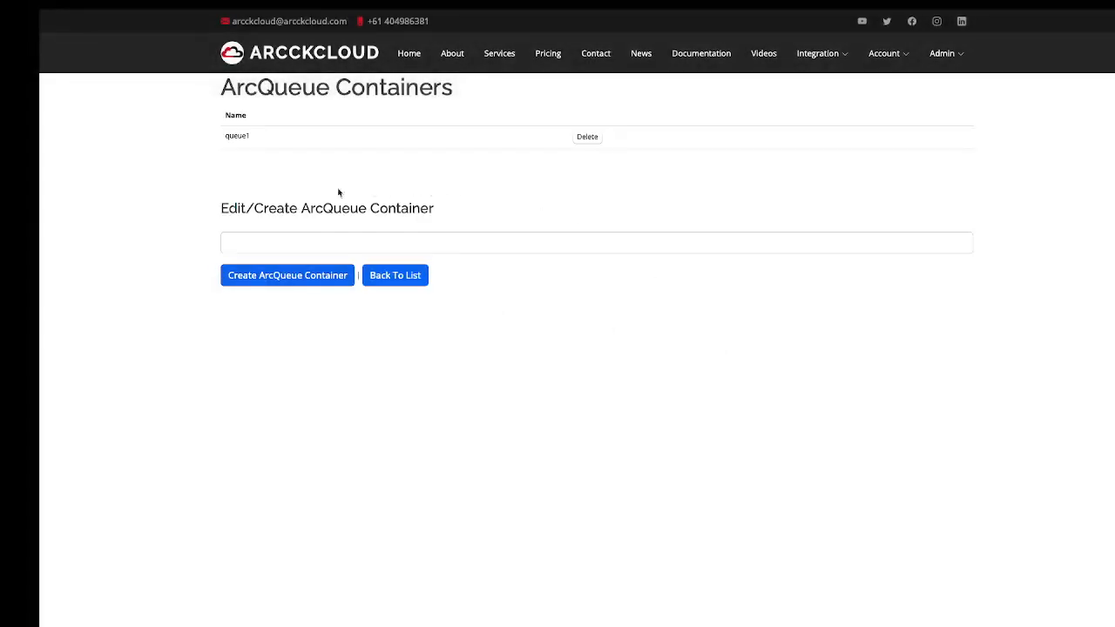
left_click(393, 277)
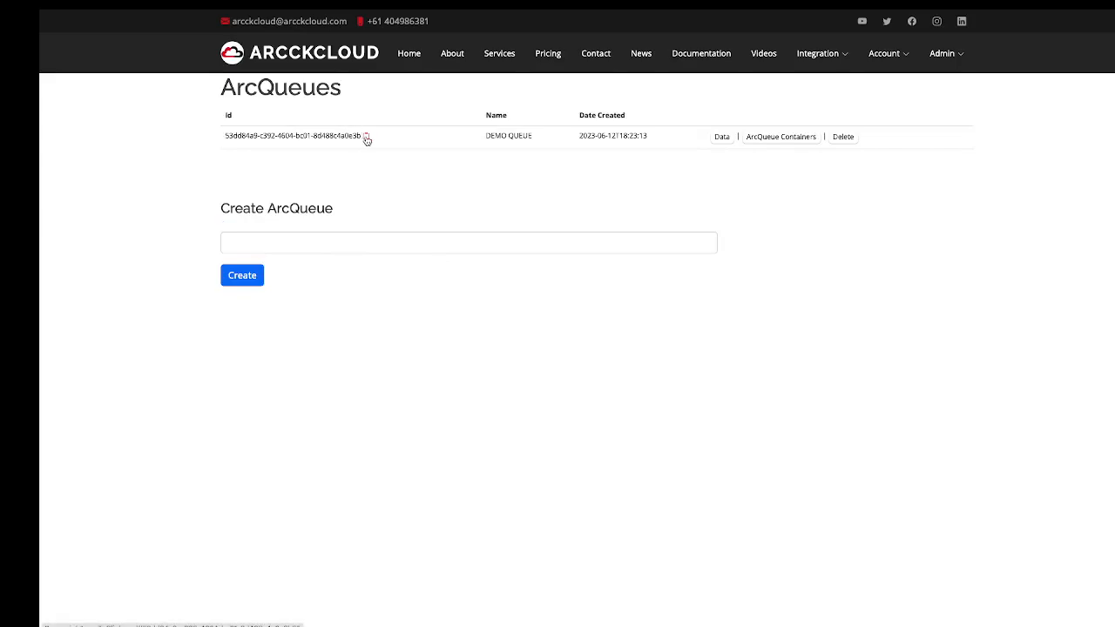
Paste the DEMO QUEUE id into the ArcQueueSender's ArcQueueID field.
mouse_move(355, 7)
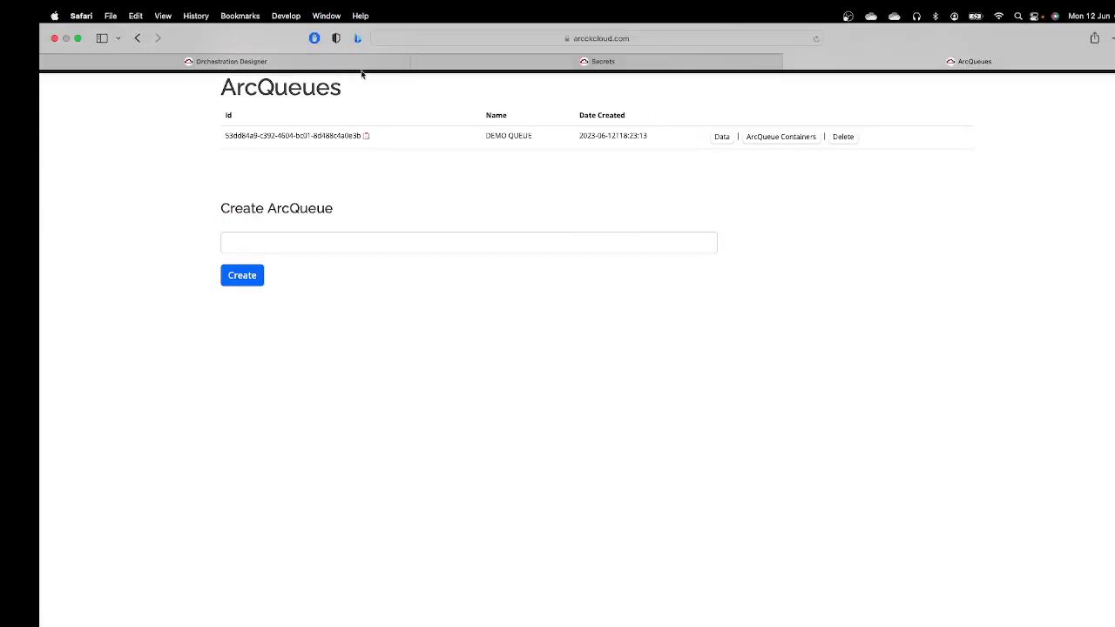
left_click(354, 62)
left_click(531, 232)
right_click(531, 233)
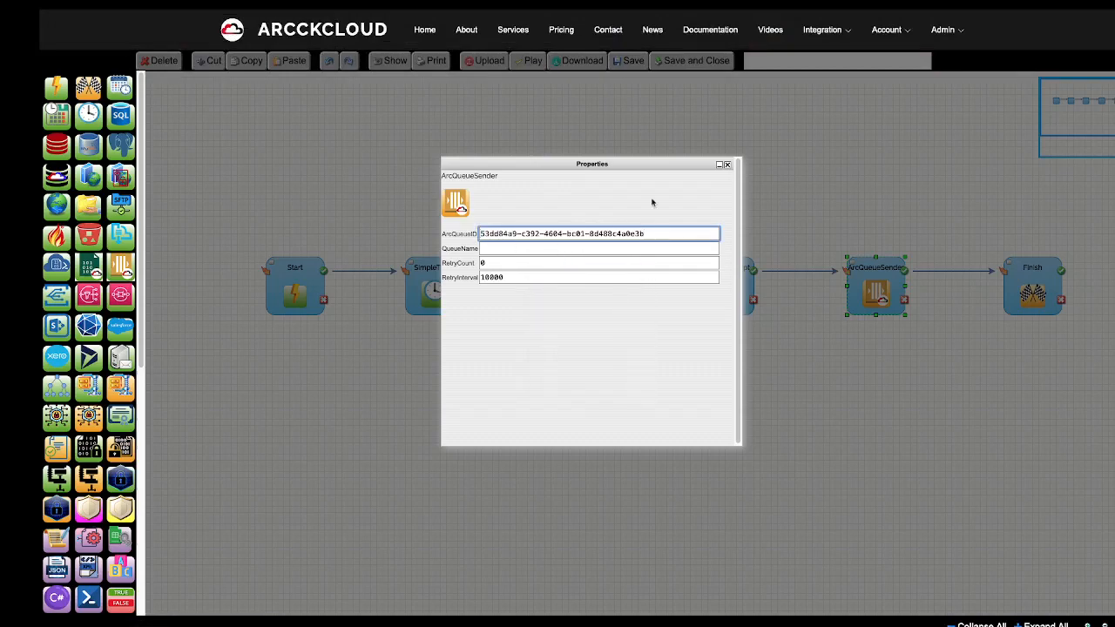
Copy the container name queue1 and paste it into the ArcQueueSender's QueueName.
left_click(905, 63)
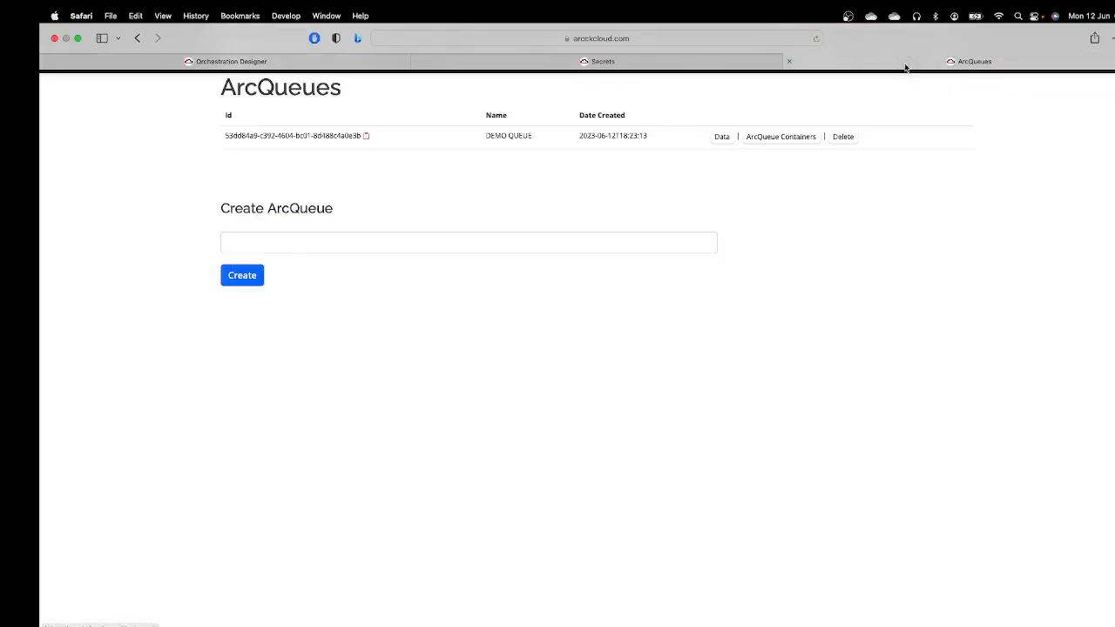
left_click(767, 143)
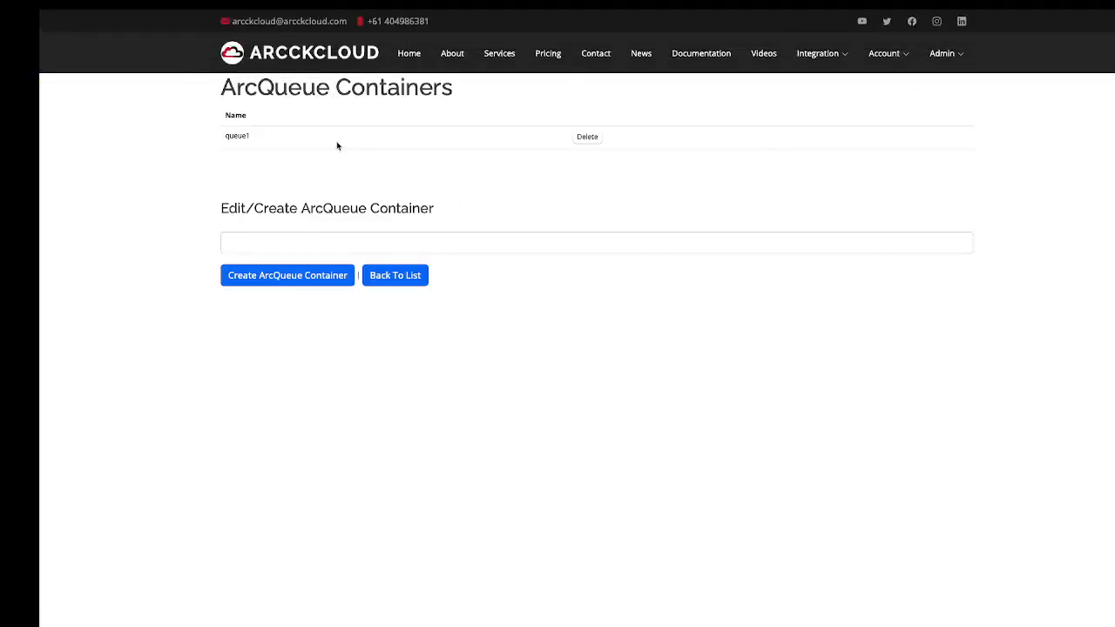
double_click(238, 137)
right_click(240, 137)
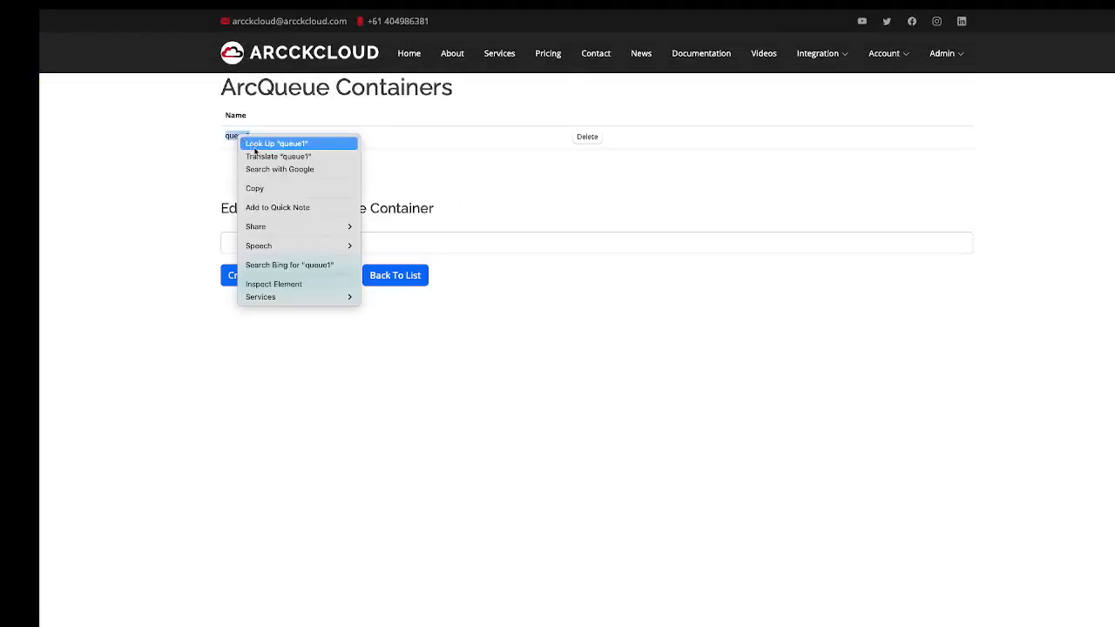
left_click(254, 188)
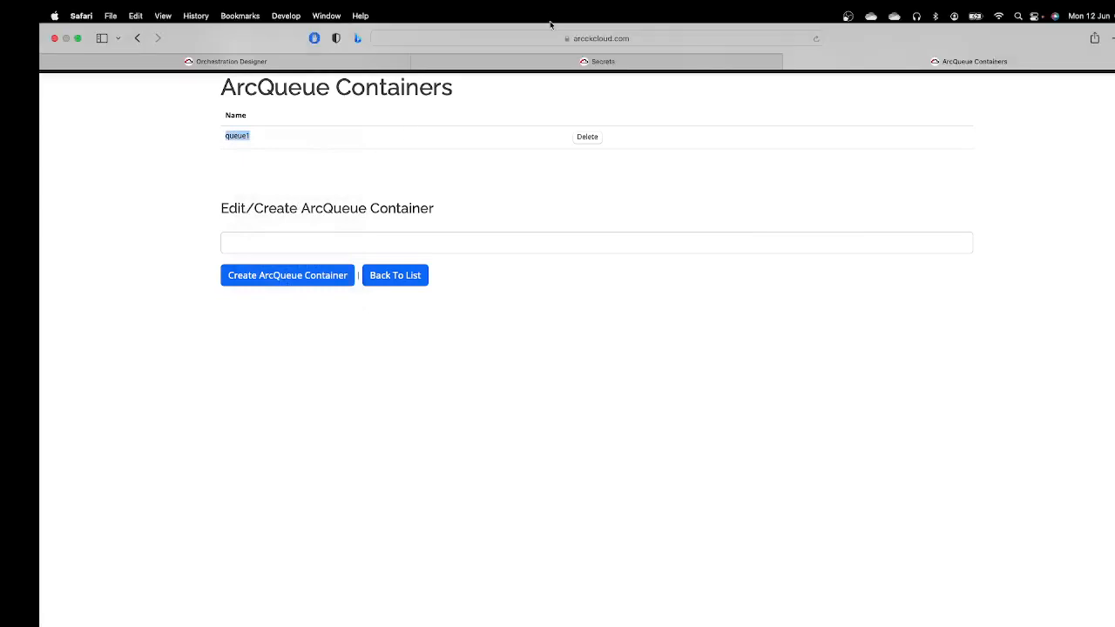
left_click(349, 61)
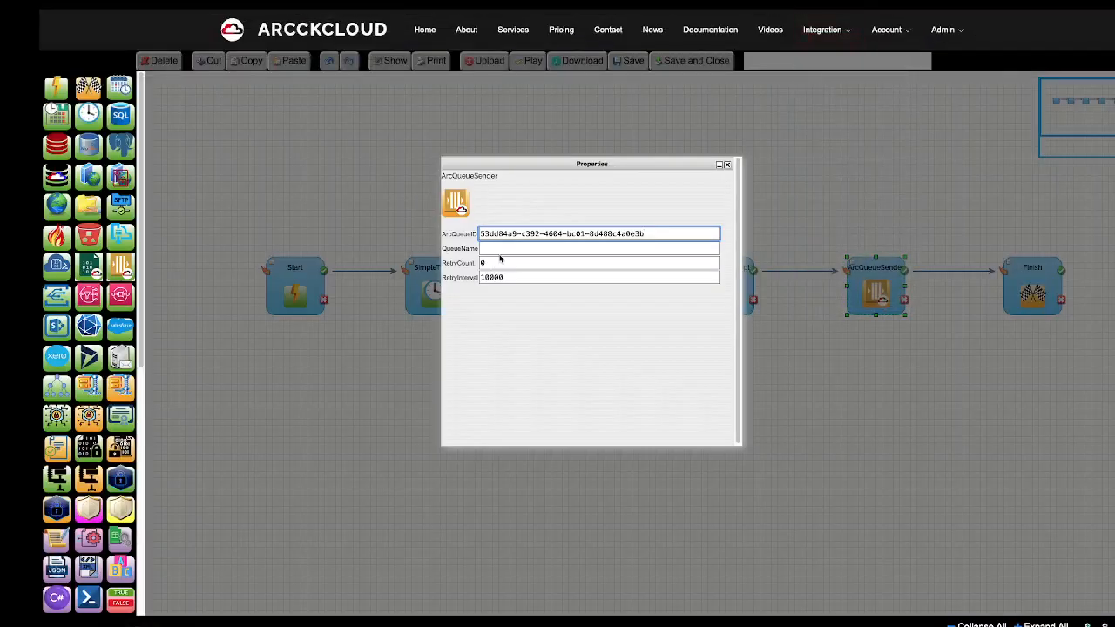
right_click(503, 250)
left_click(520, 285)
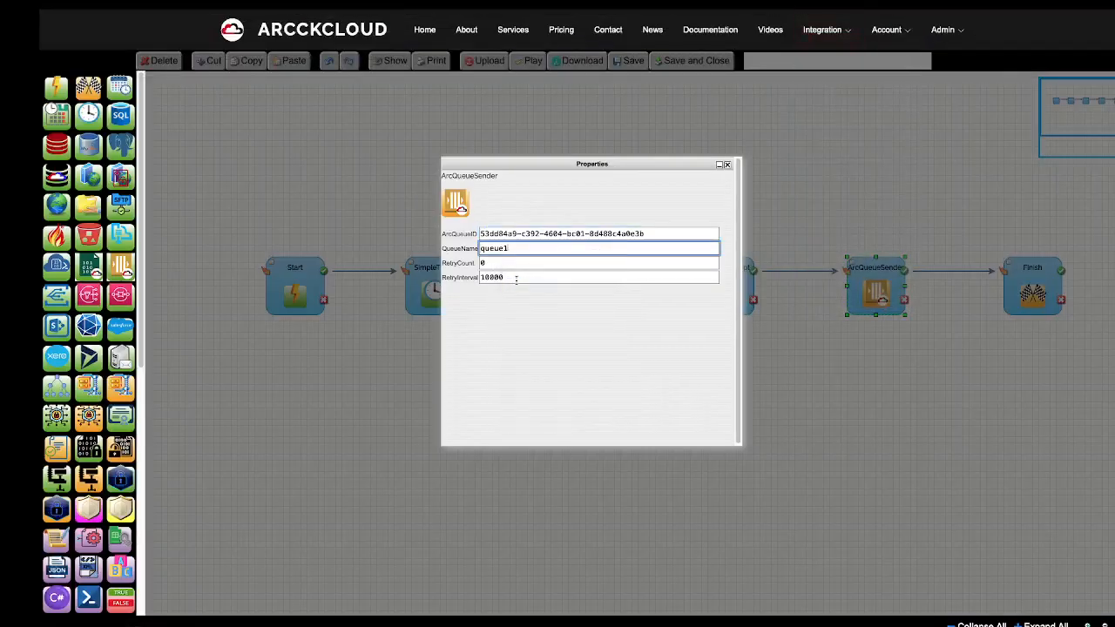
Name the orchestration 'DEMO5: ARCQUEUE DATA UPLOADER', save it, and run it.
left_click(727, 166)
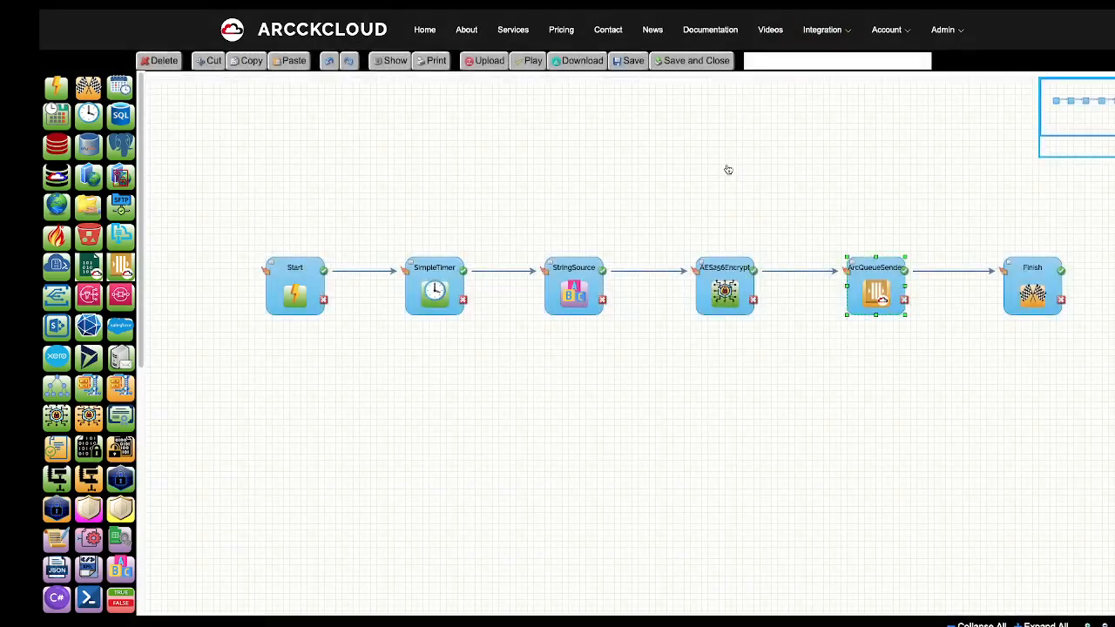
left_click(777, 63)
type("DEMO5: ARCQU")
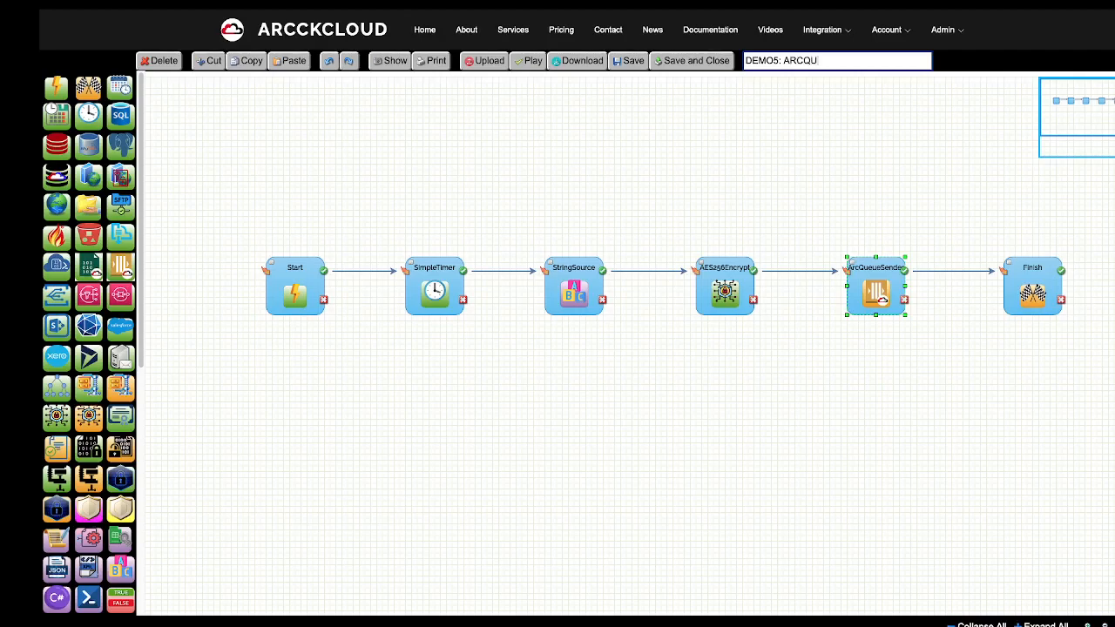
type("EUE DATA UPLOADER")
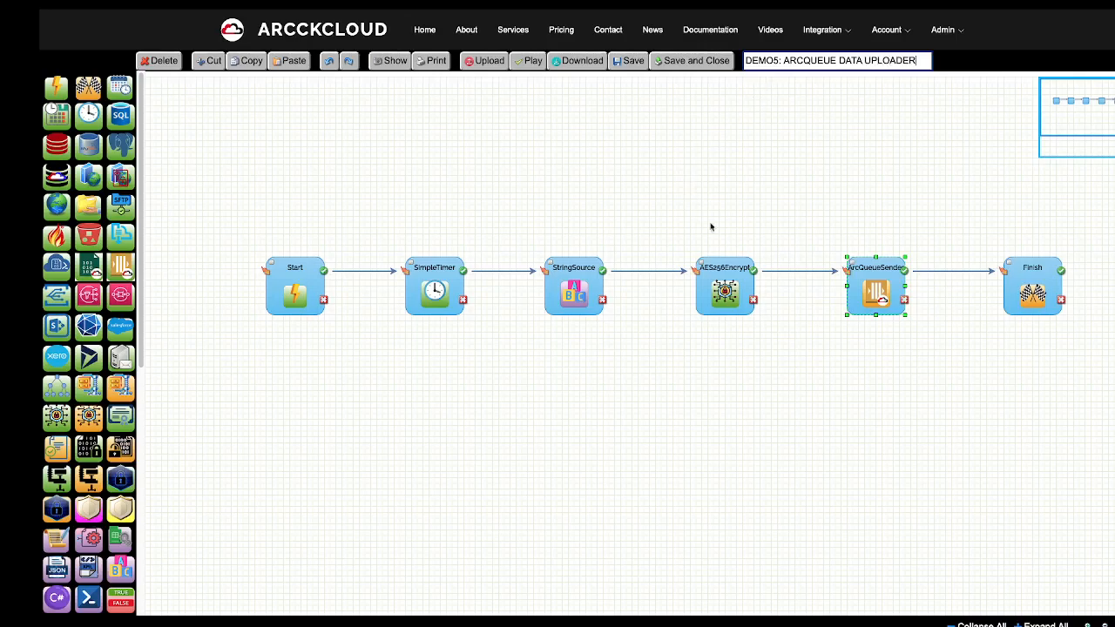
left_click(634, 62)
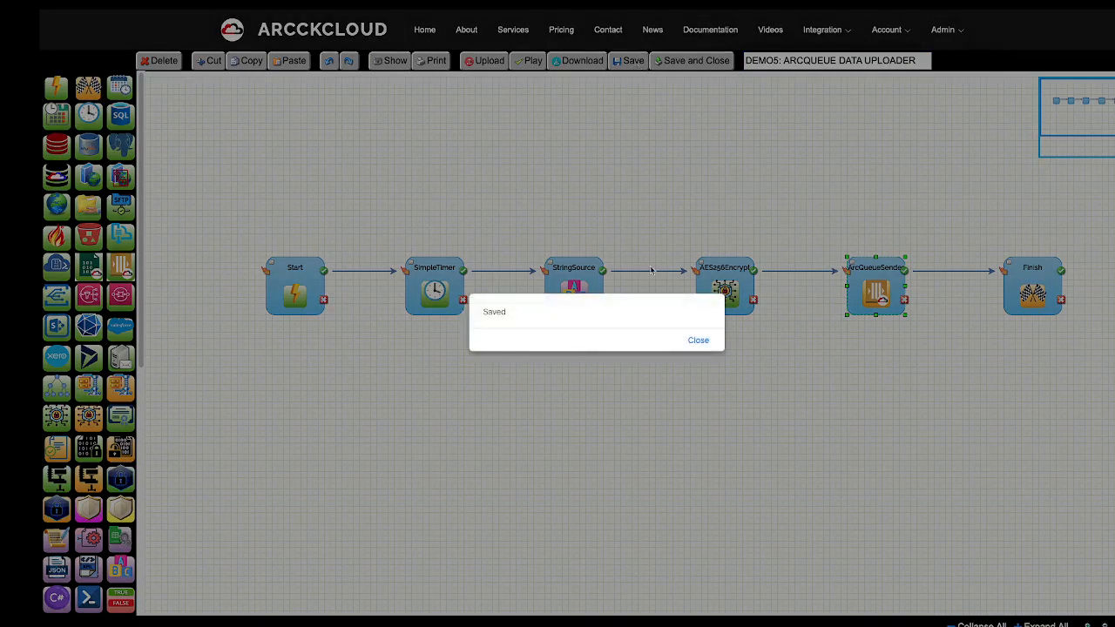
left_click(698, 340)
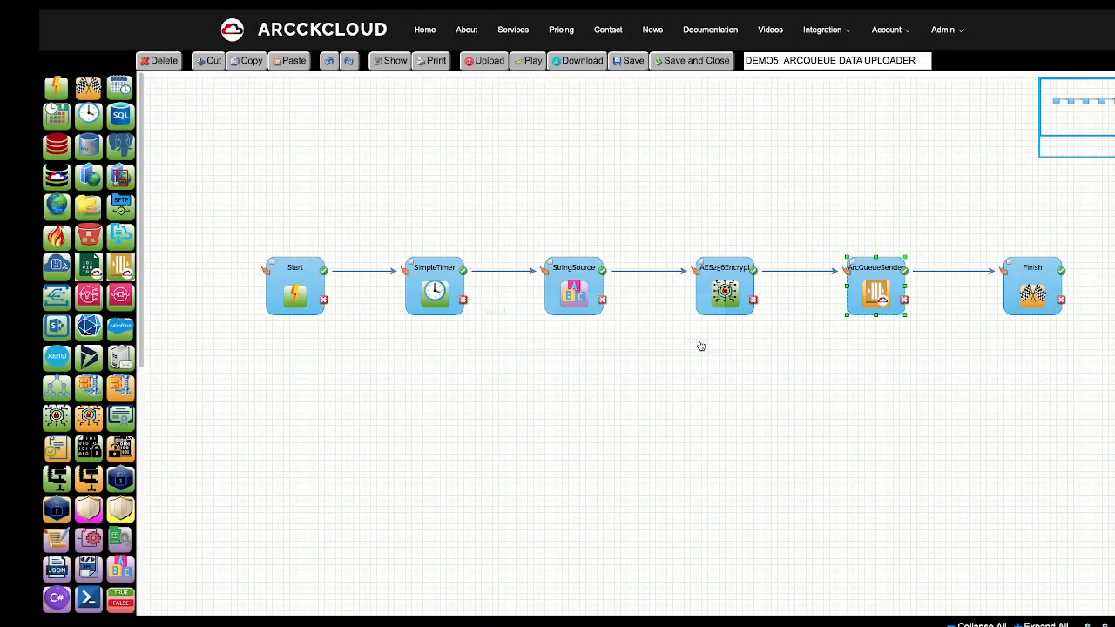
left_click(532, 66)
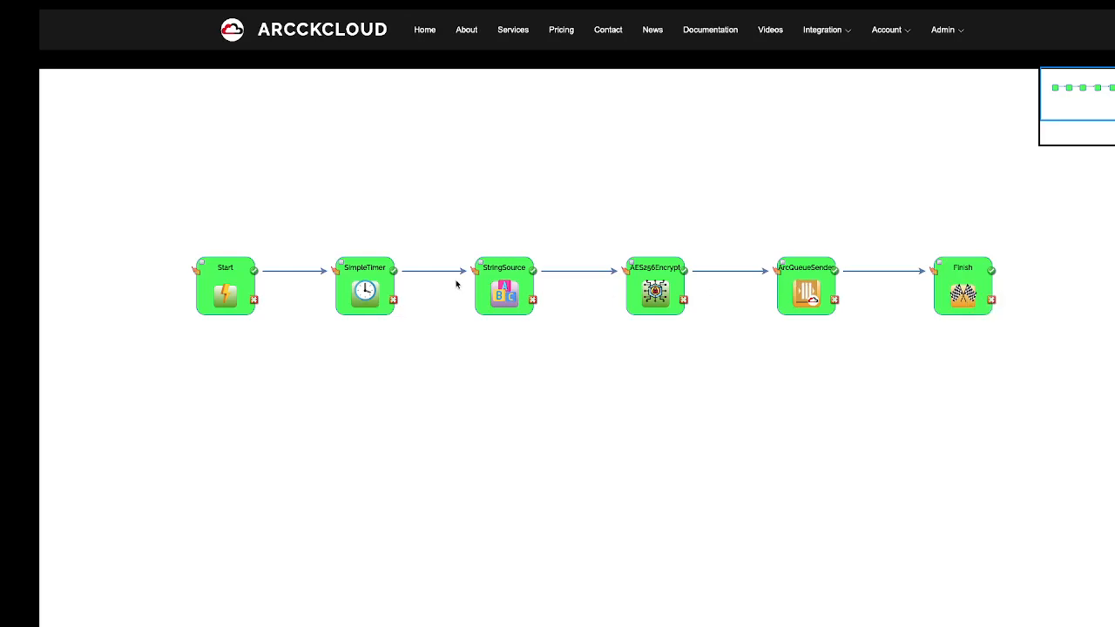
double_click(517, 294)
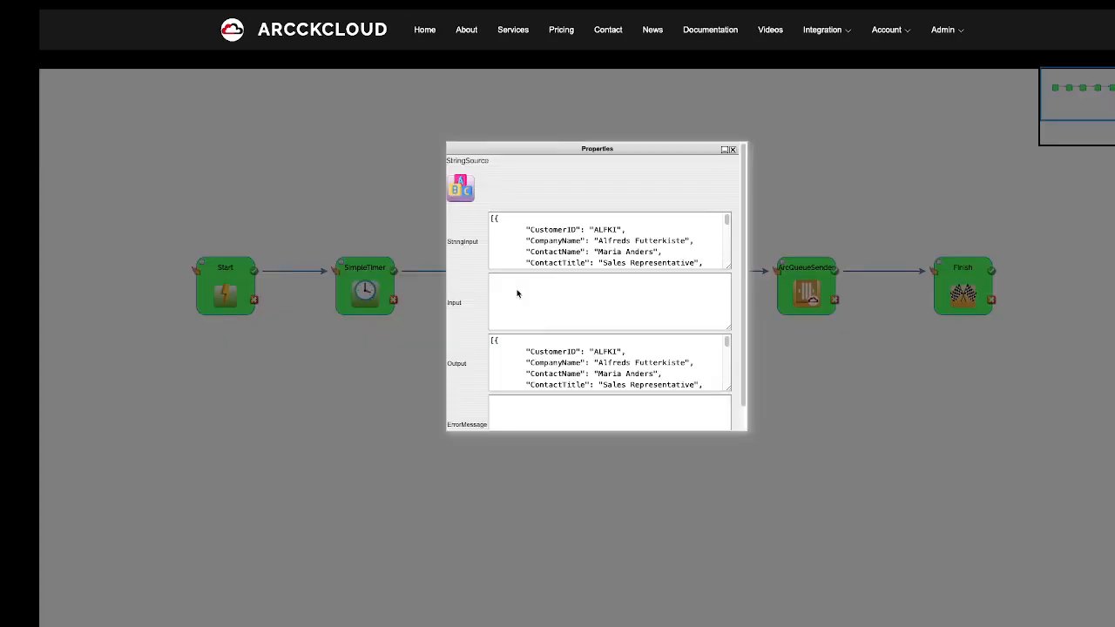
left_click(526, 231)
scroll(537, 246, "down", 5)
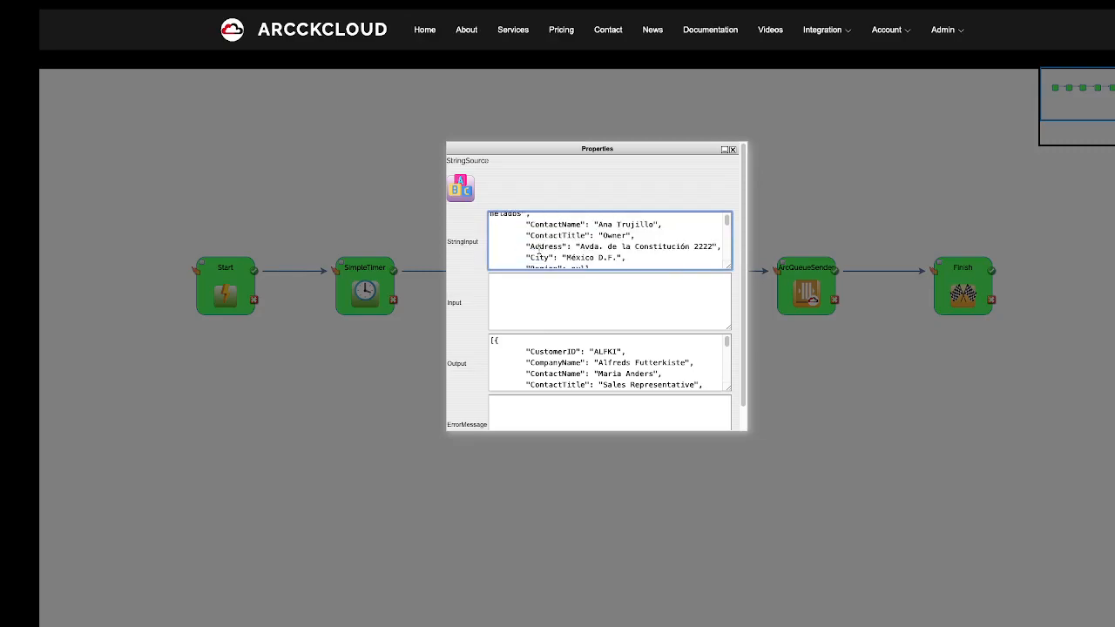
scroll(537, 245, "down", 6)
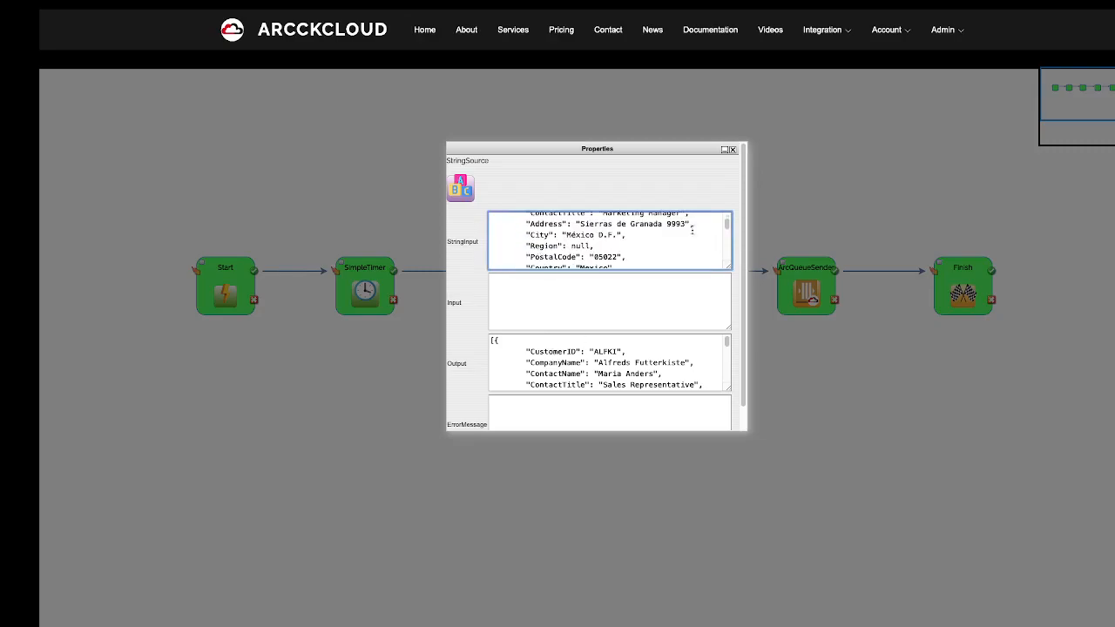
left_click(732, 149)
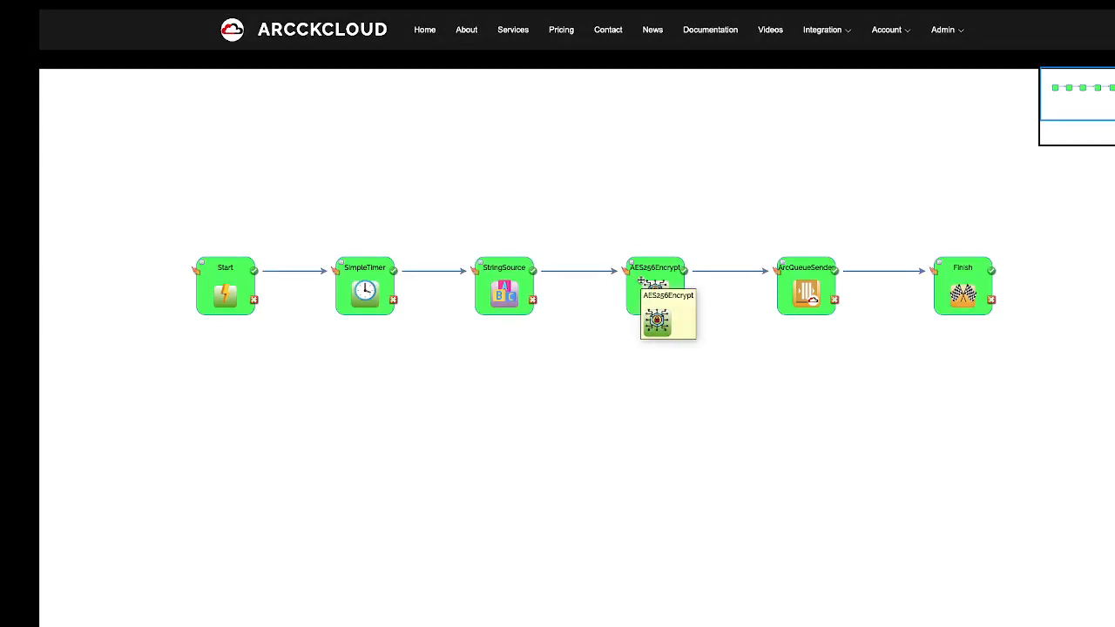
double_click(640, 282)
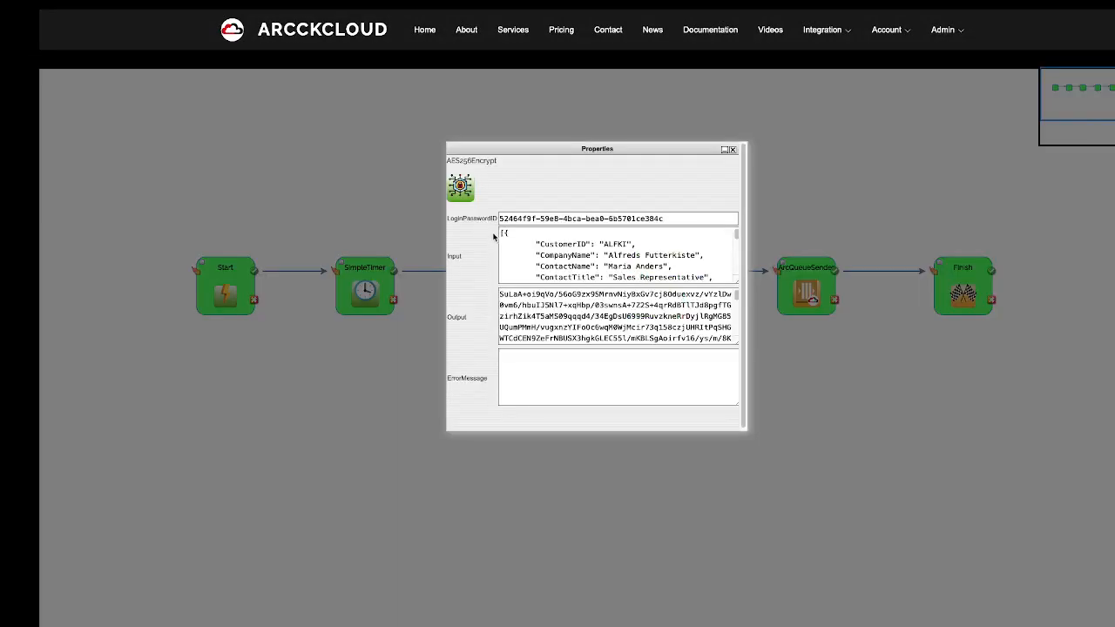
left_click_drag(501, 232, 733, 294)
left_click(548, 301)
left_click_drag(736, 342, 736, 400)
scroll(607, 319, "down", 1)
scroll(608, 318, "down", 15)
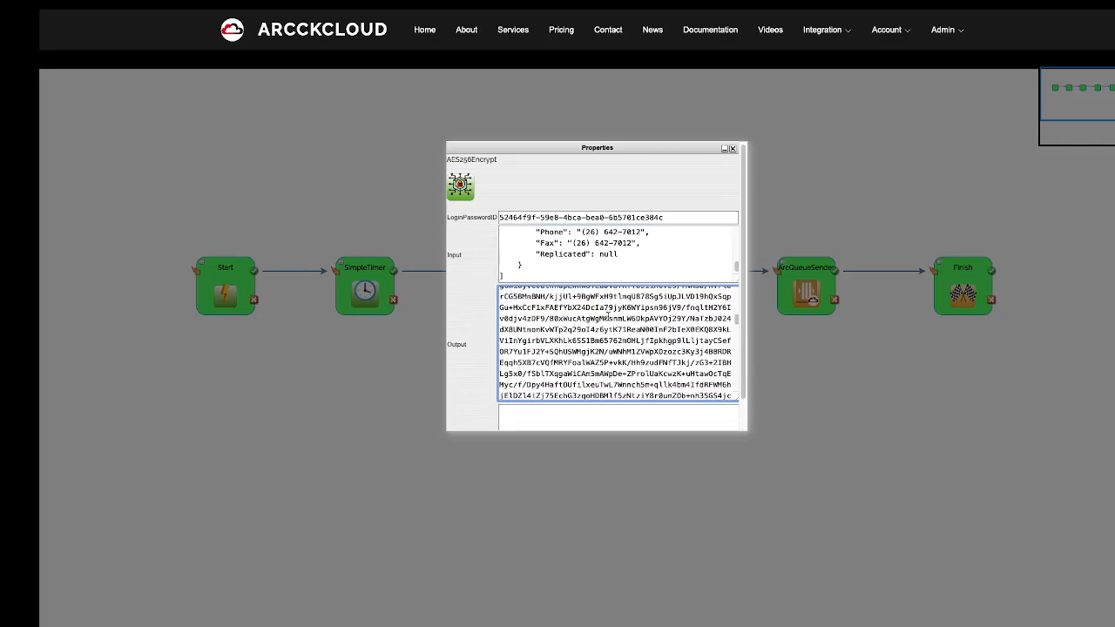
left_click(733, 149)
double_click(804, 276)
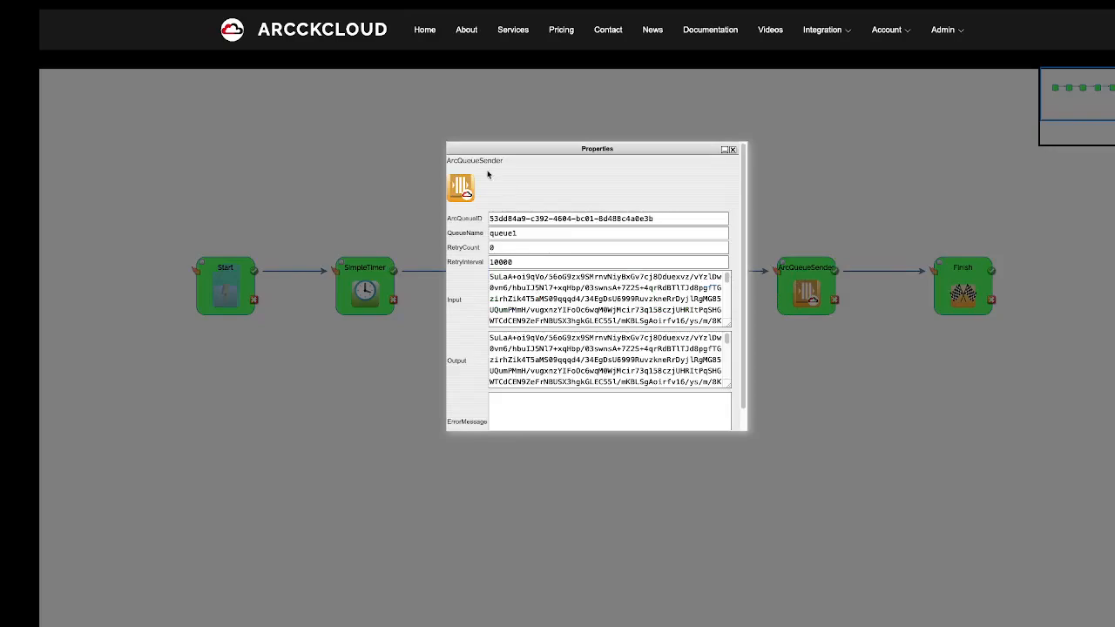
left_click(731, 149)
left_click(953, 270)
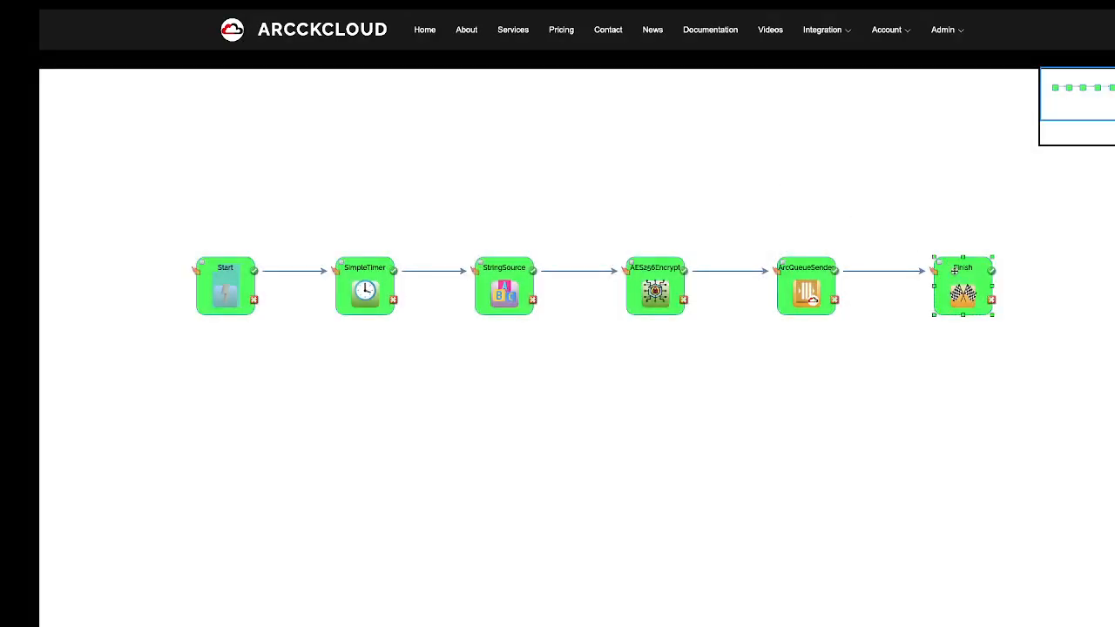
double_click(954, 271)
left_click(732, 149)
Go to DEMO QUEUE's containers and retrieve the data stored in queue1.
mouse_move(835, 33)
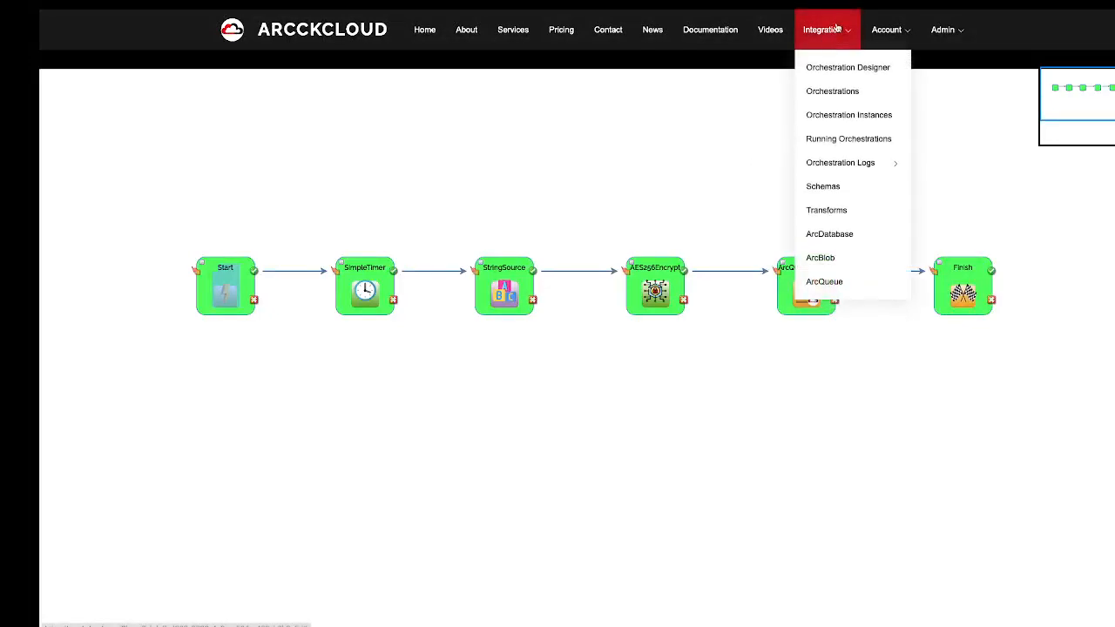
mouse_move(849, 13)
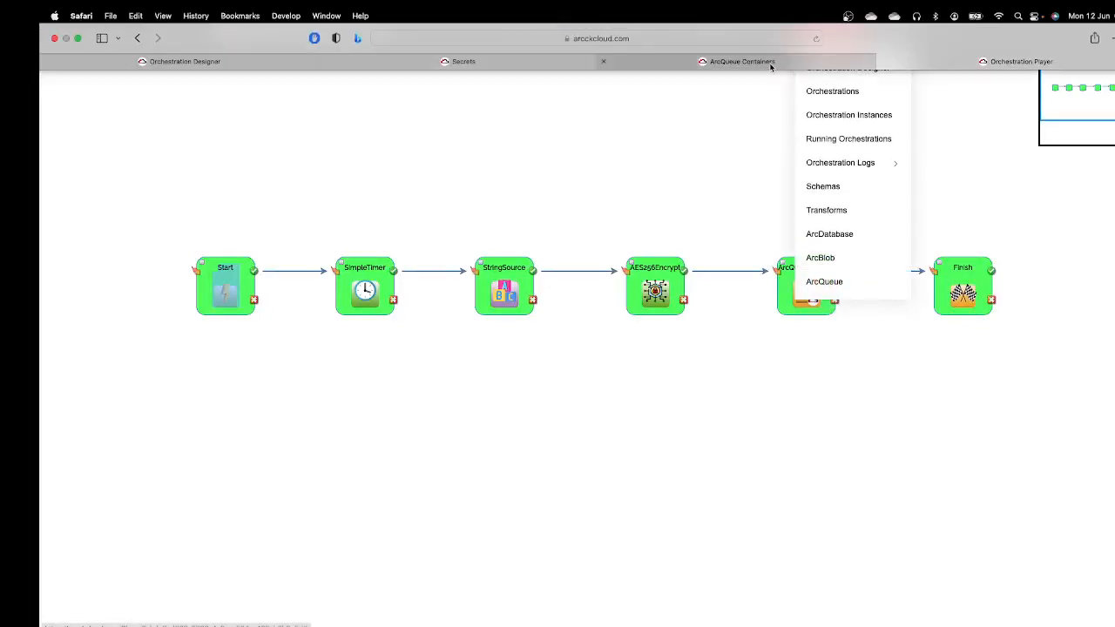
left_click(722, 63)
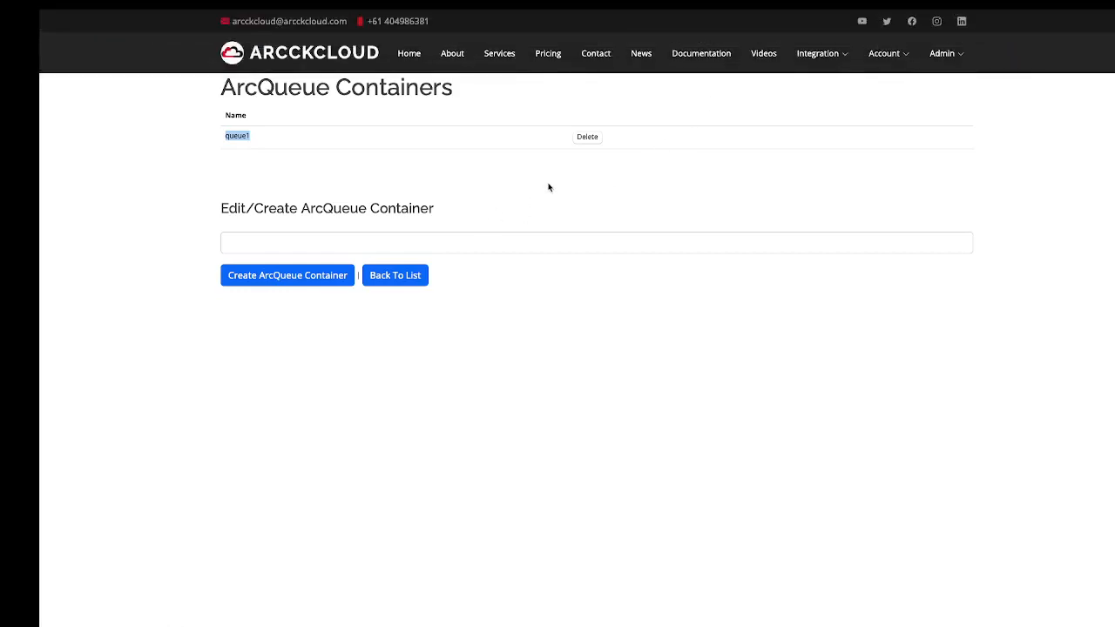
left_click(418, 276)
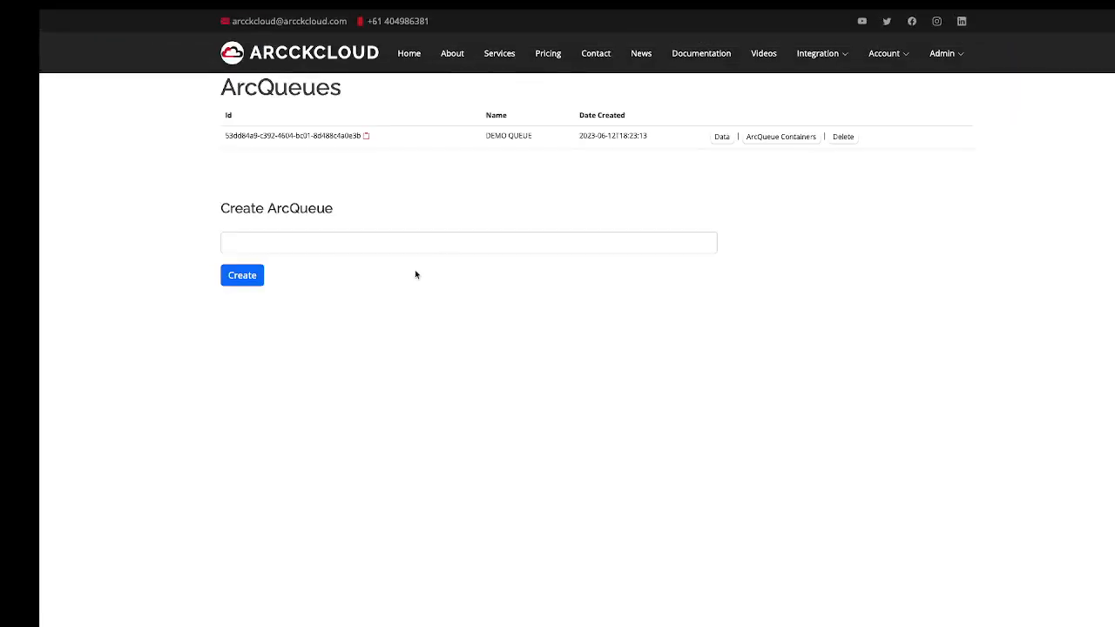
left_click(722, 137)
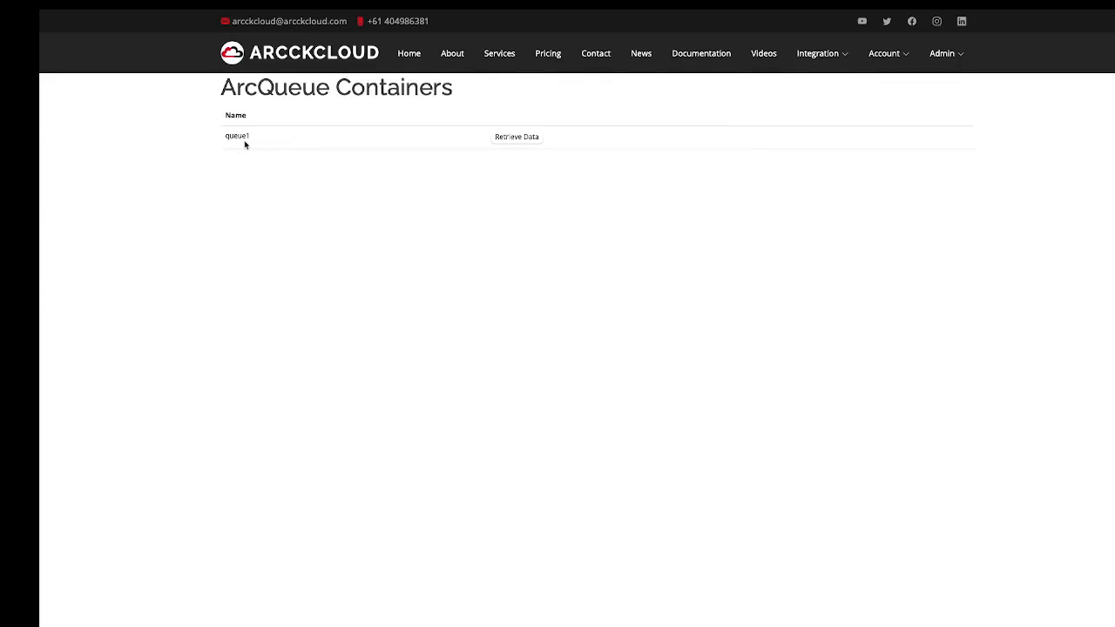
left_click(518, 138)
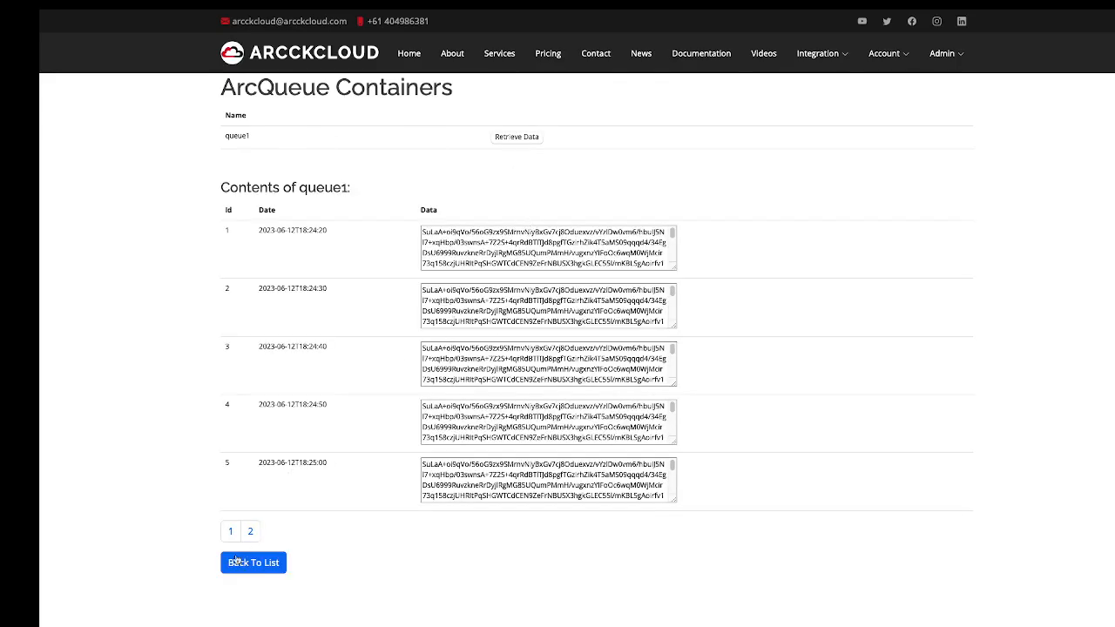
Page through and refresh the queue1 entries, selecting the first entries' encrypted data.
left_click(249, 532)
left_click(231, 532)
left_click(249, 531)
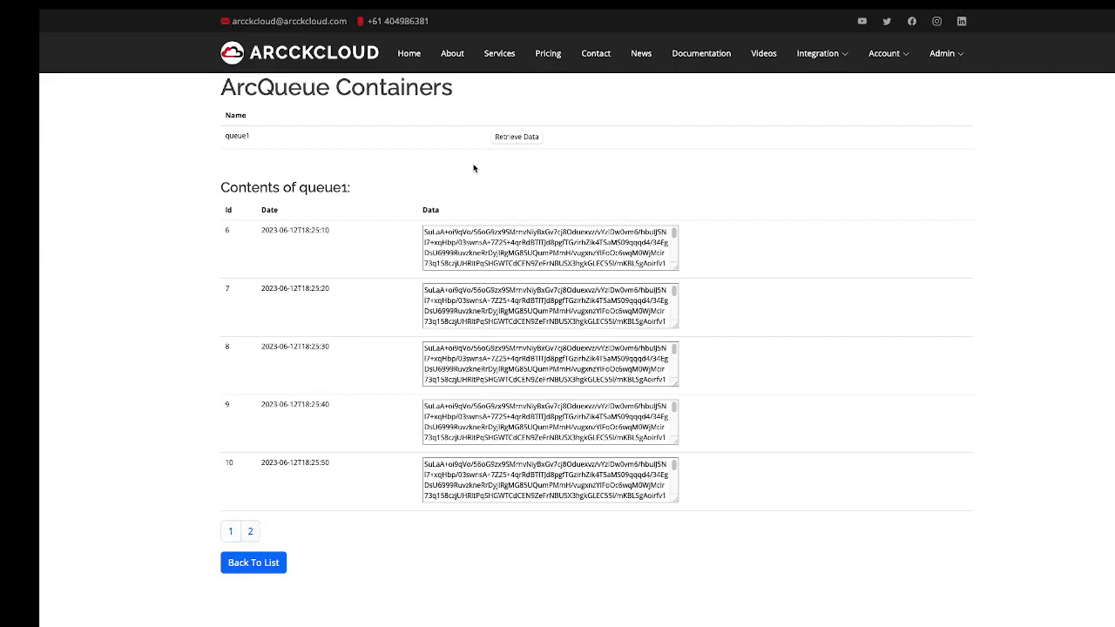
left_click(510, 138)
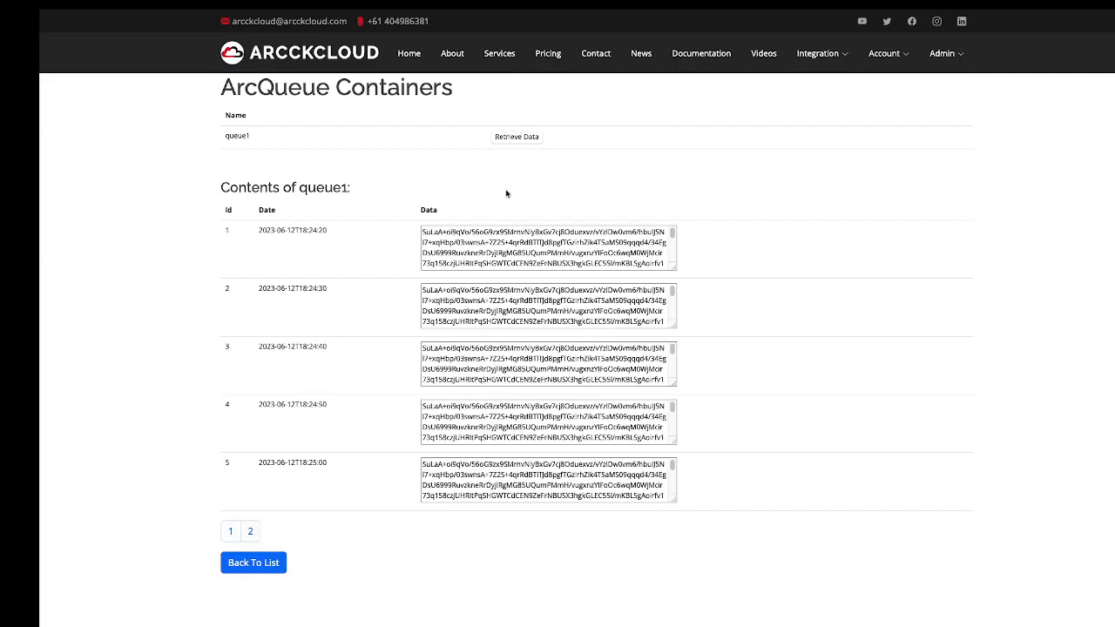
left_click(520, 139)
left_click_drag(422, 233, 547, 305)
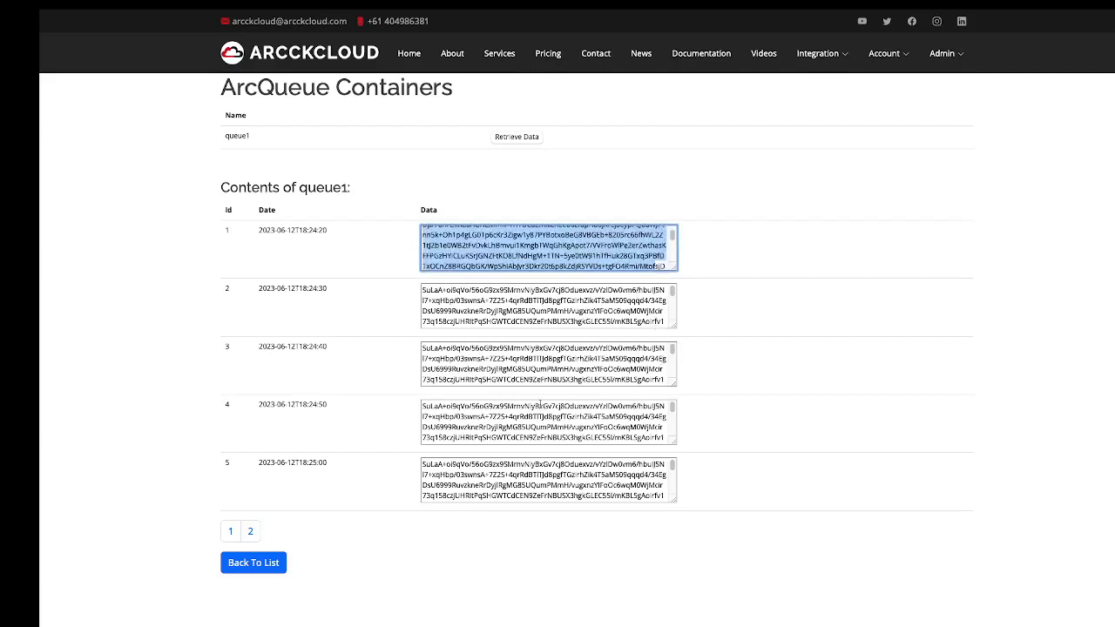
left_click_drag(470, 291, 610, 323)
Re-fetch queue1 and view page 3 showing entries 11 and 12.
left_click(272, 563)
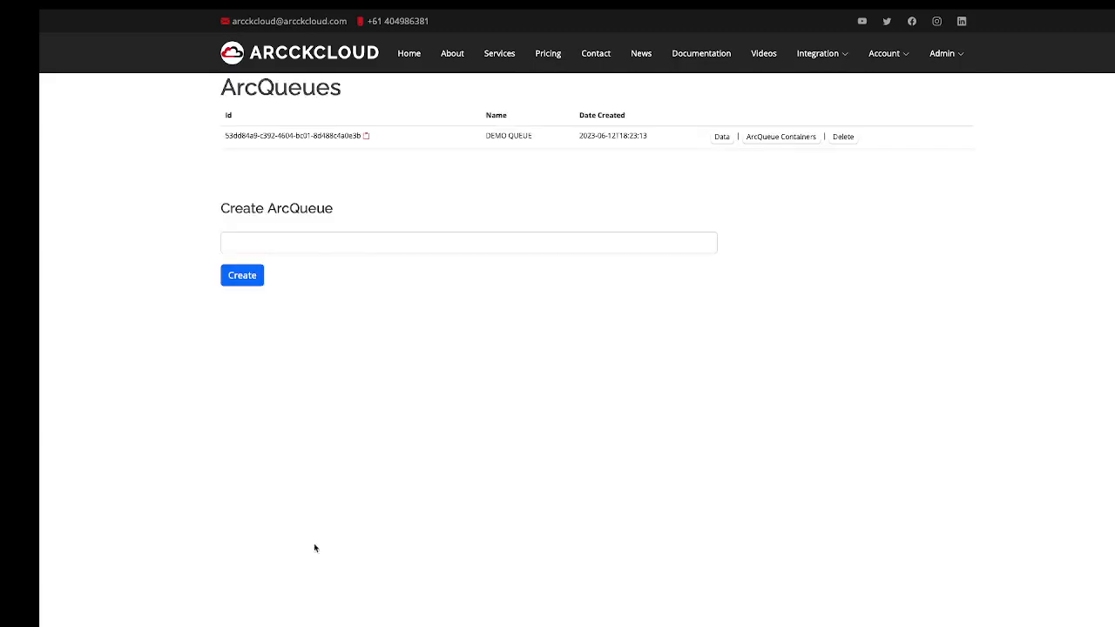
left_click(722, 137)
left_click(527, 145)
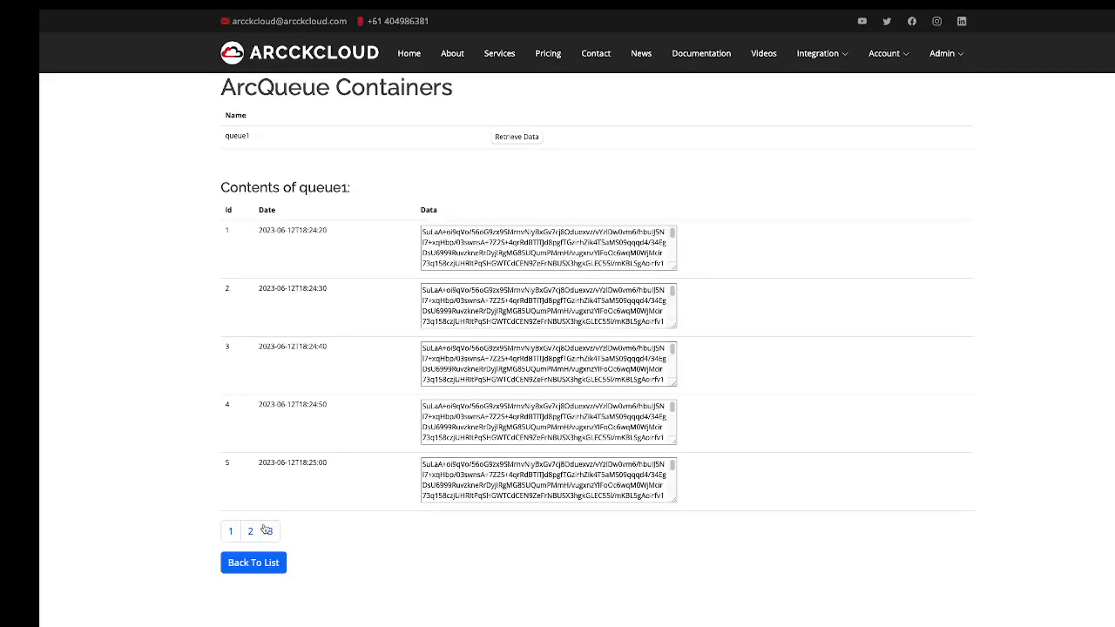
left_click(270, 531)
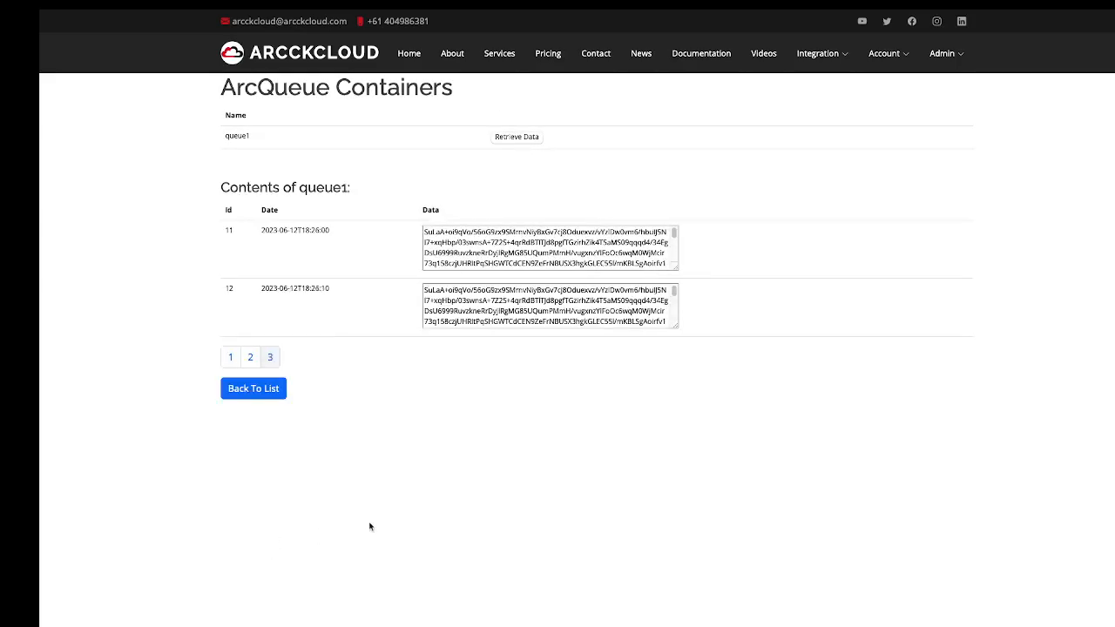
mouse_move(728, 9)
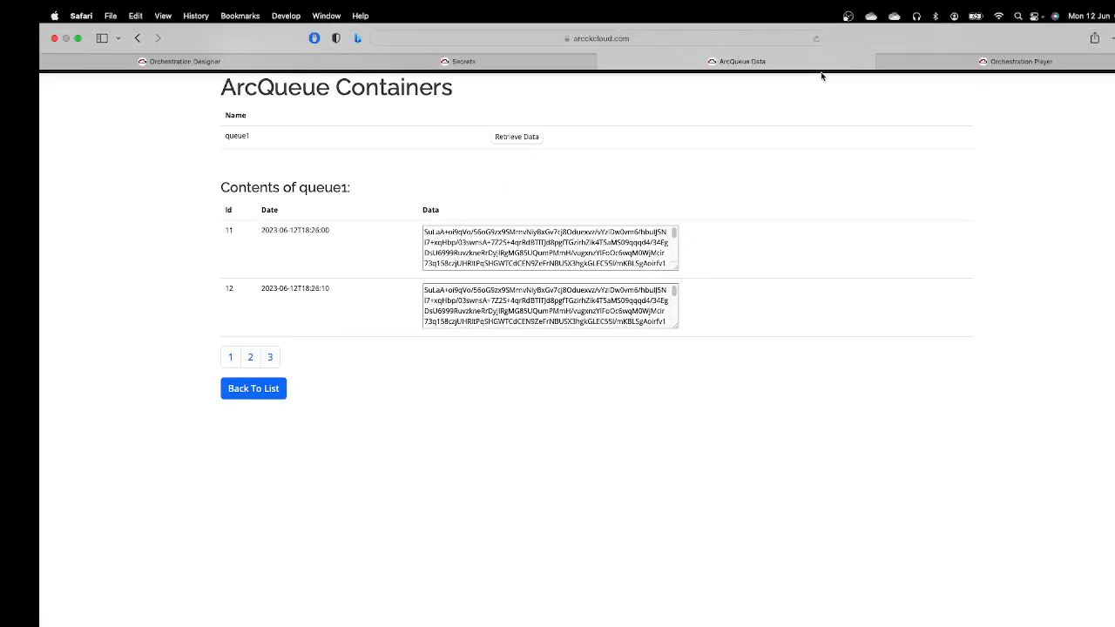
Open the Orchestration Player tab and close it again.
mouse_move(920, 68)
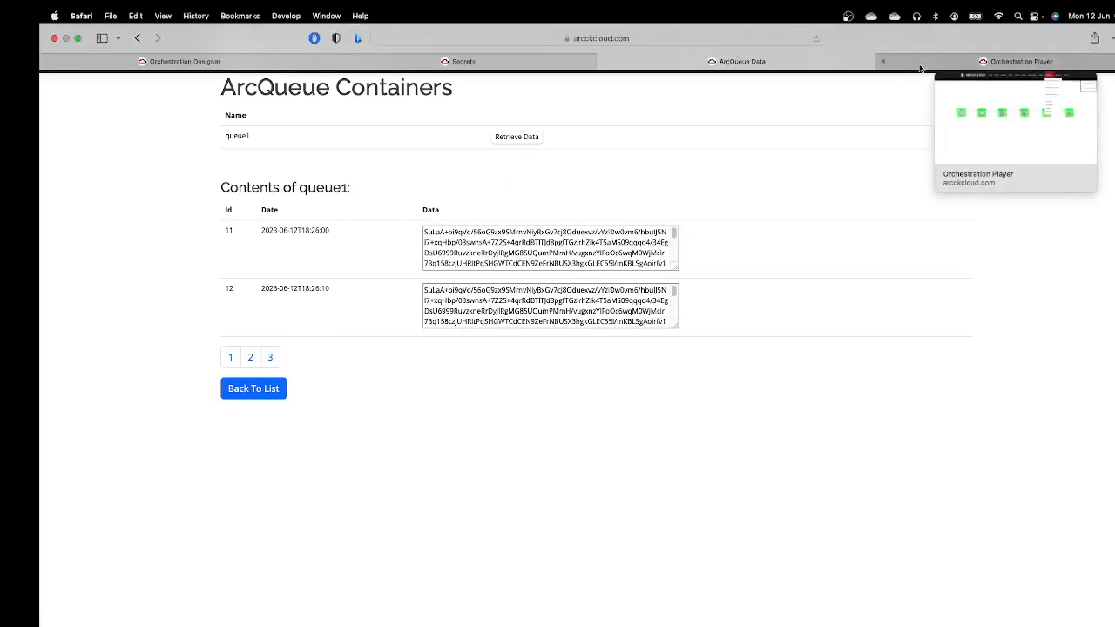
left_click(919, 68)
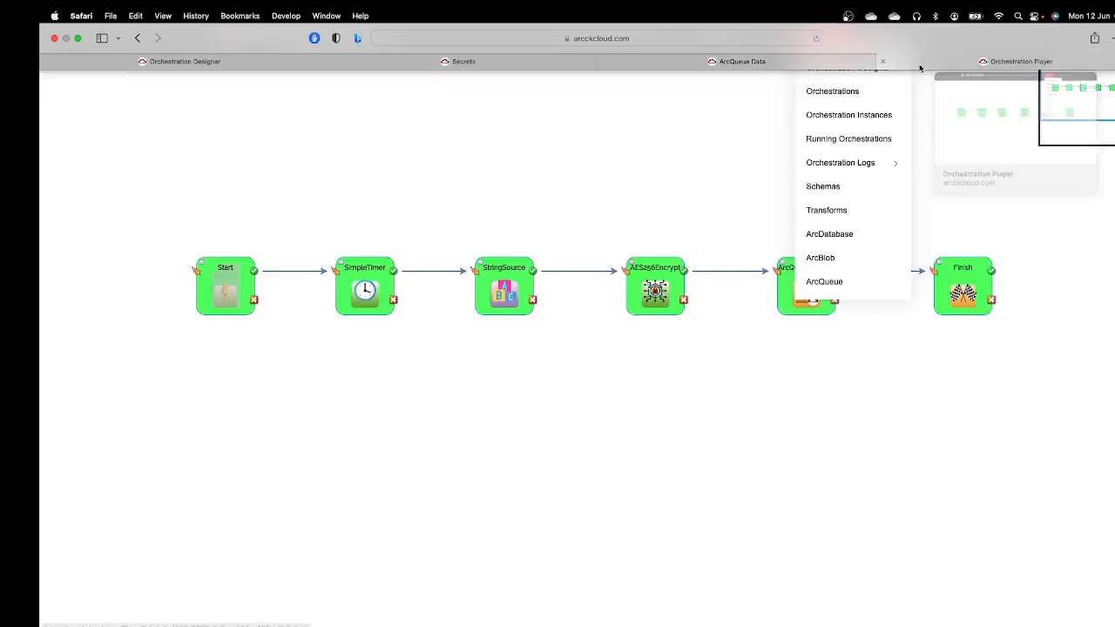
mouse_move(738, 13)
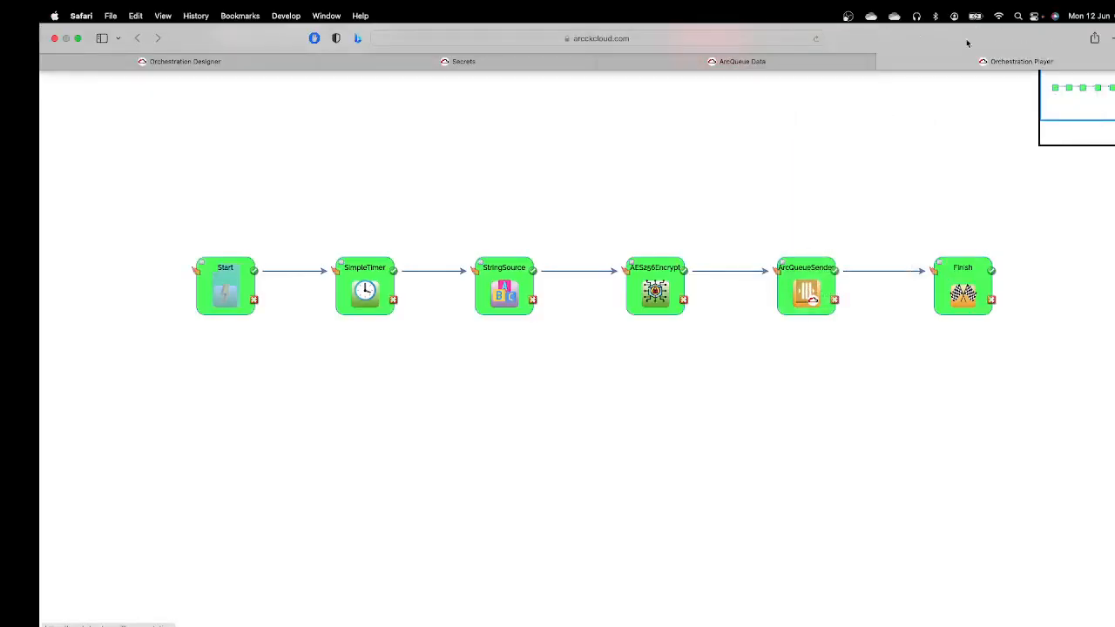
left_click(884, 62)
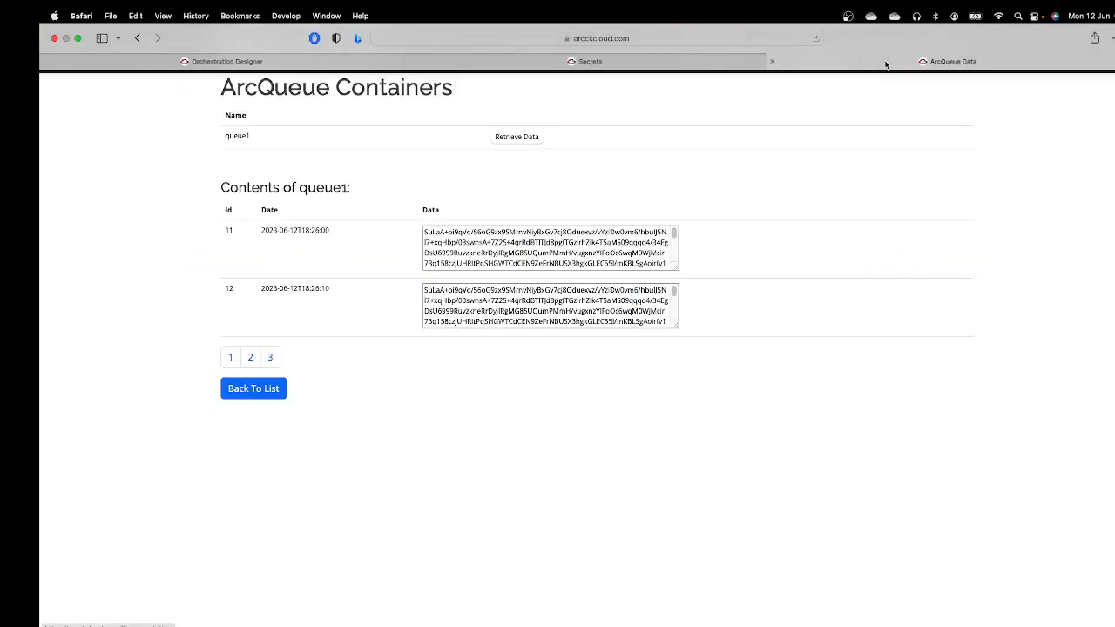
Back in the Orchestration Designer, save and close DEMO5: ARCQUEUE DATA UPLOADER.
mouse_move(771, 12)
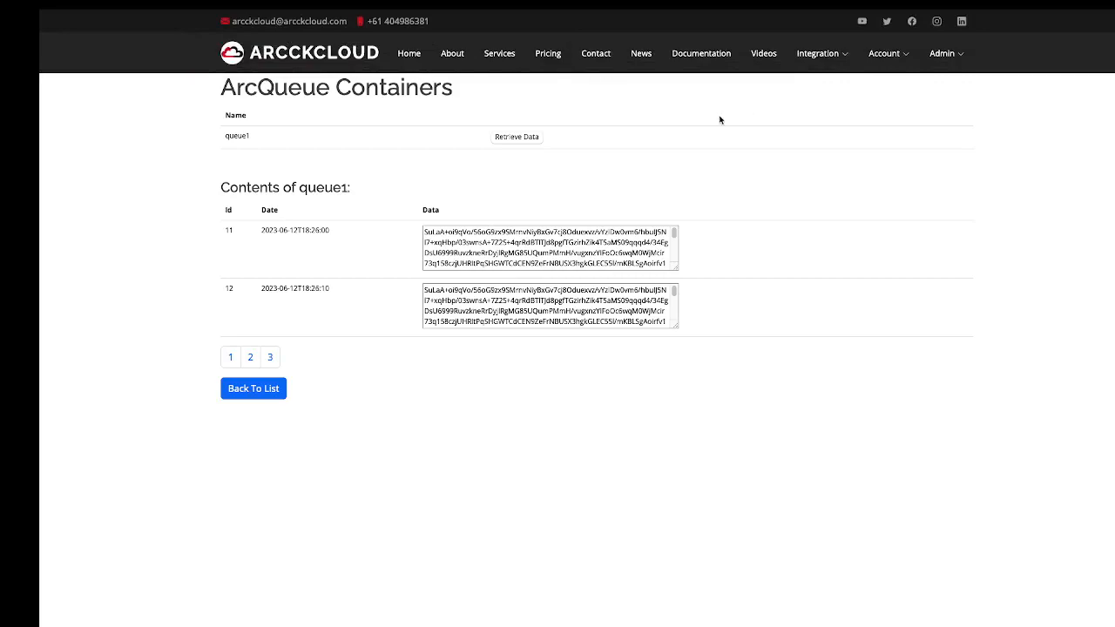
mouse_move(880, 56)
mouse_move(808, 12)
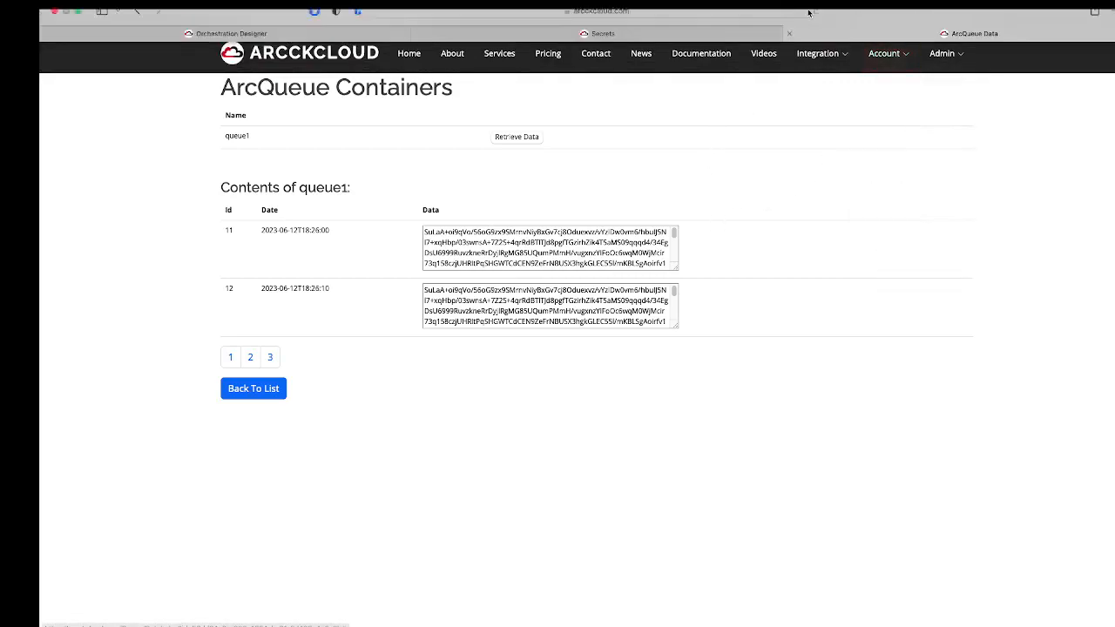
left_click(355, 68)
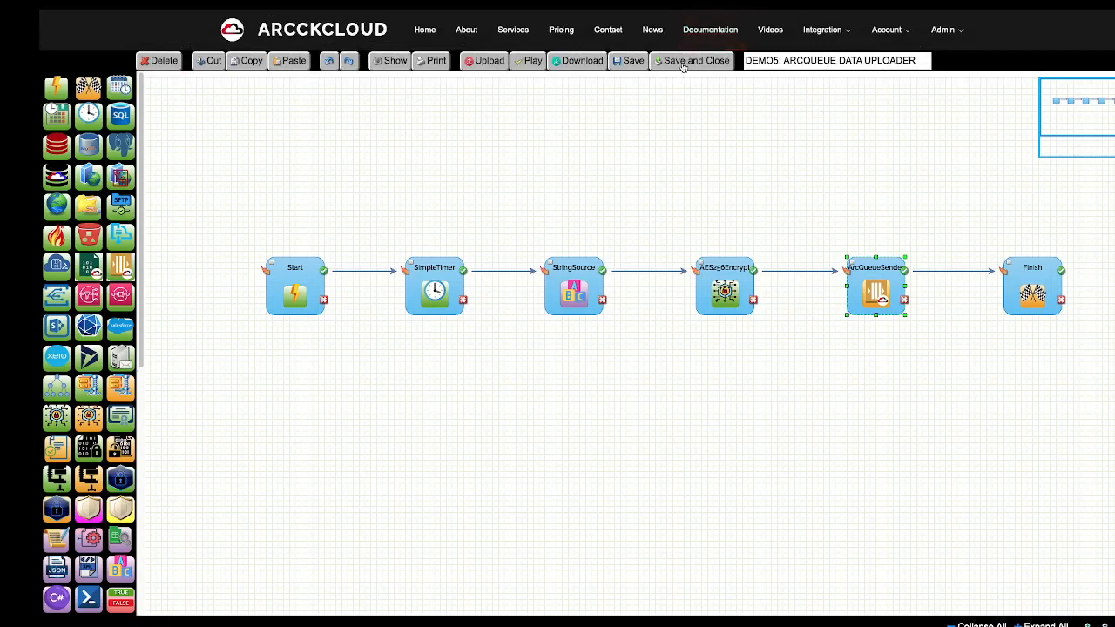
left_click(684, 62)
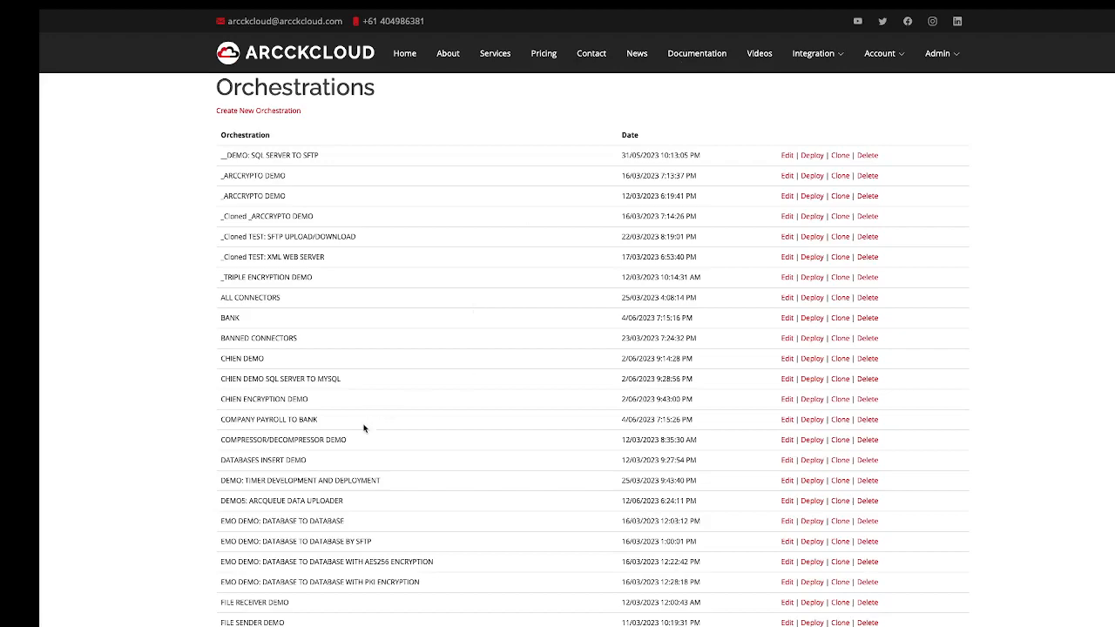
Deploy DEMO5: ARCQUEUE DATA UPLOADER as a new orchestration instance via Create.
left_click(809, 504)
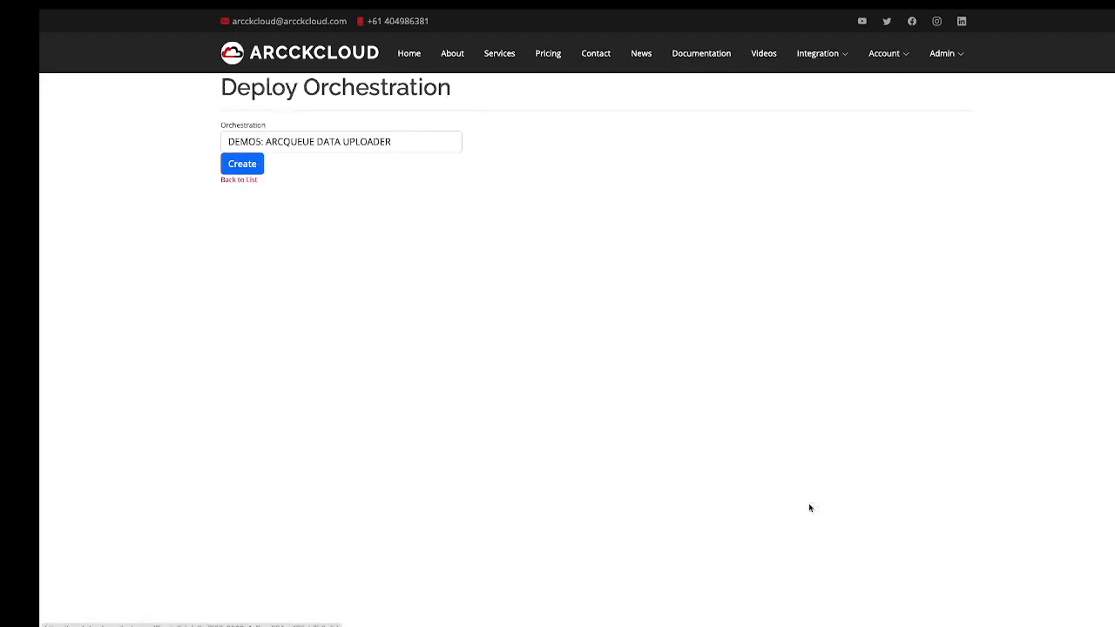
left_click(256, 167)
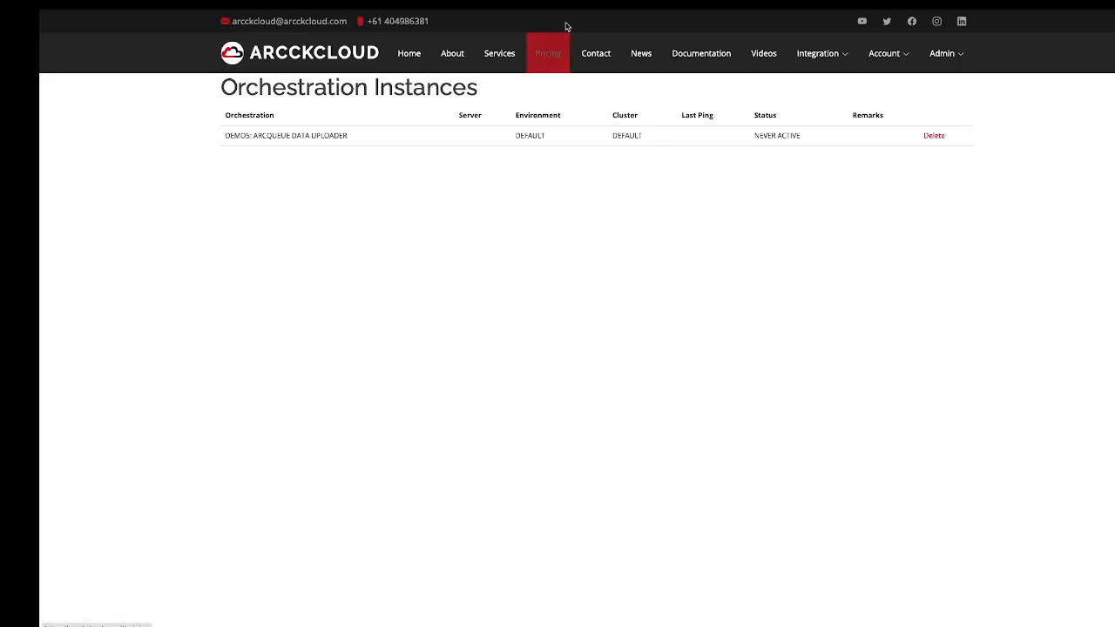
Reload the Orchestration Instances list until DEMO5 shows ACTIVE and Running, then view its graph.
mouse_move(572, 13)
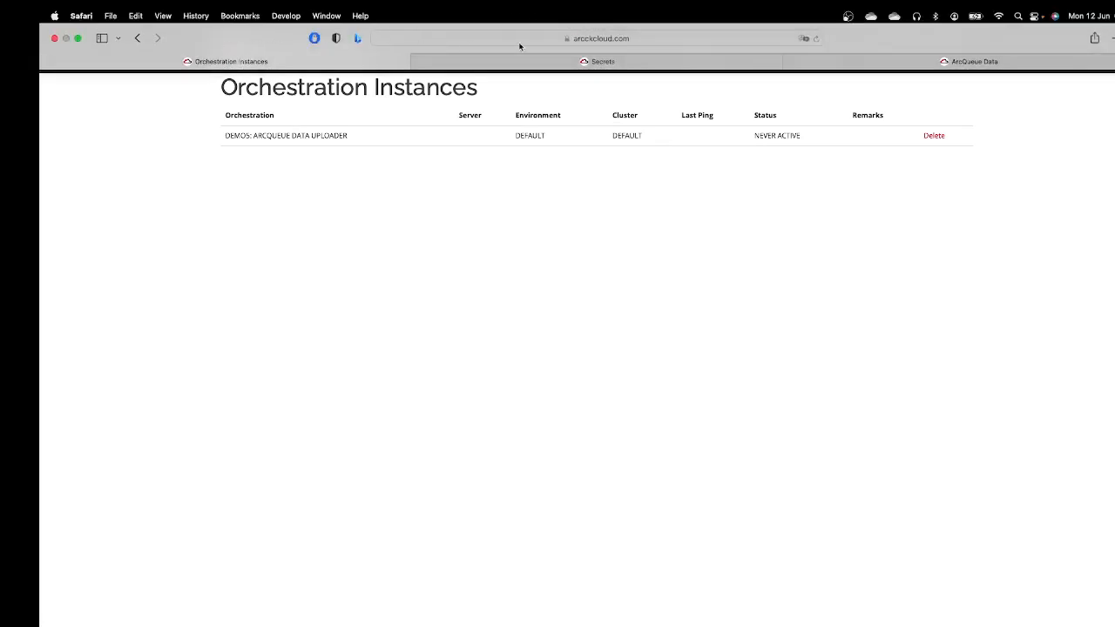
left_click(816, 43)
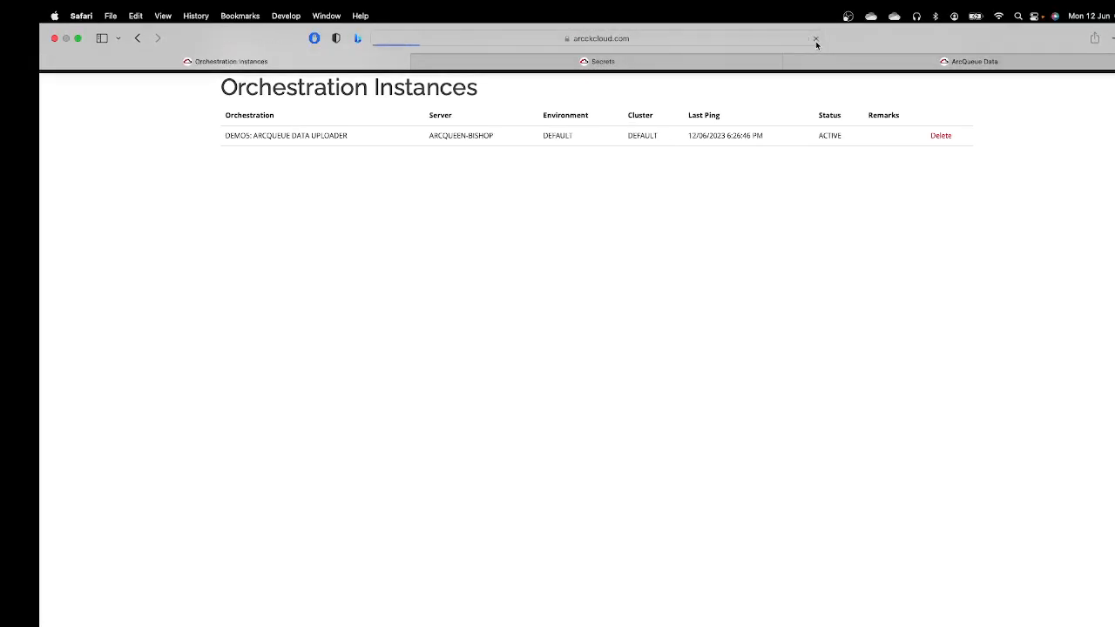
right_click(787, 174)
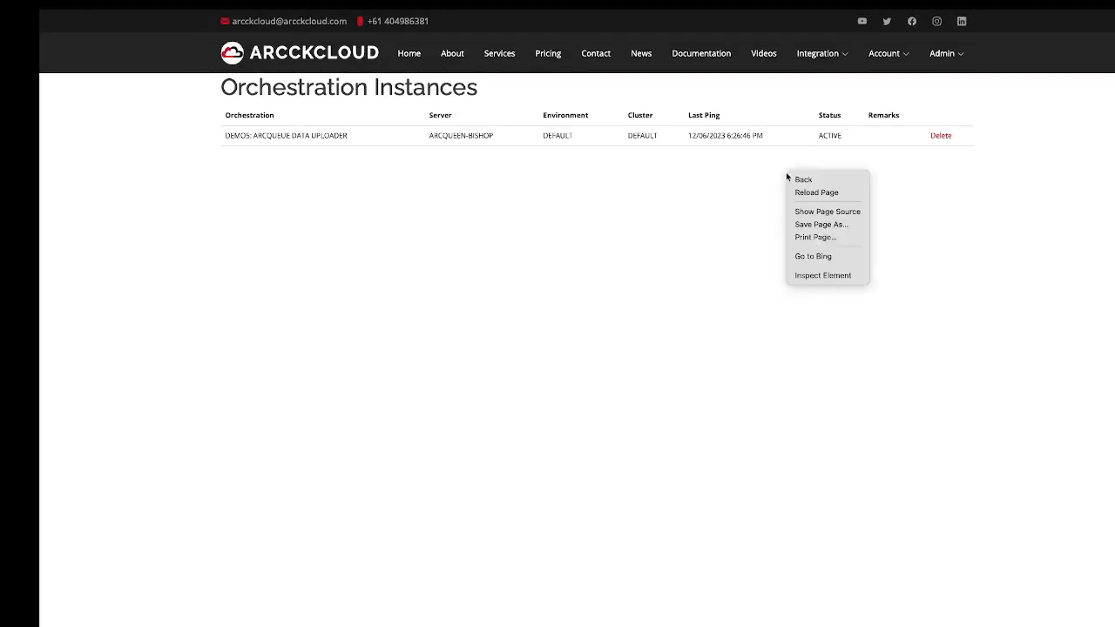
left_click(818, 193)
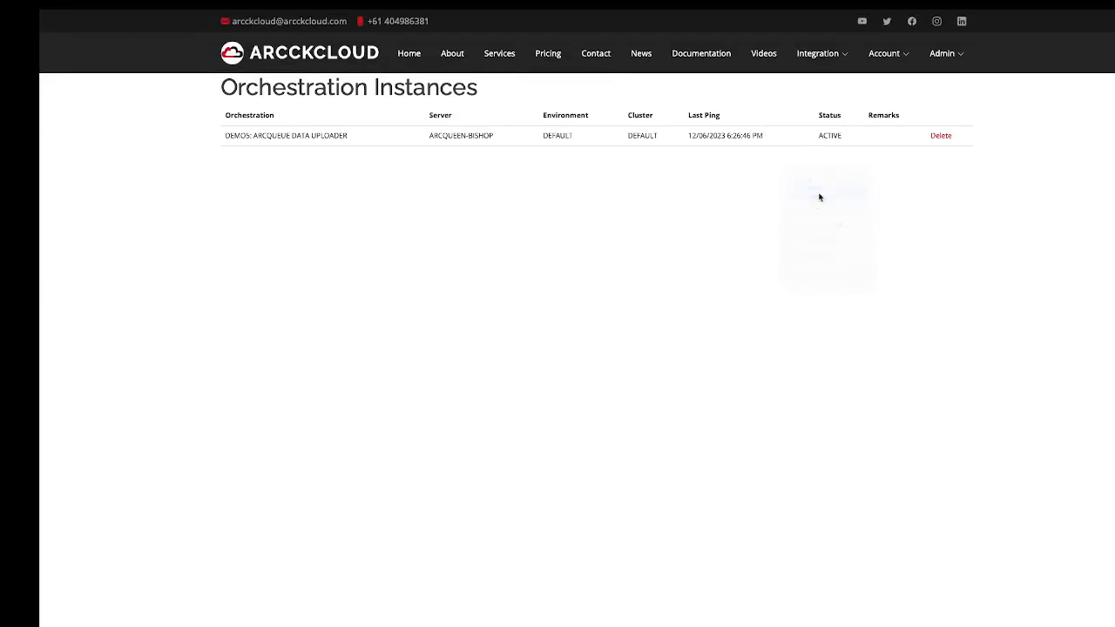
right_click(803, 195)
left_click(821, 215)
right_click(820, 217)
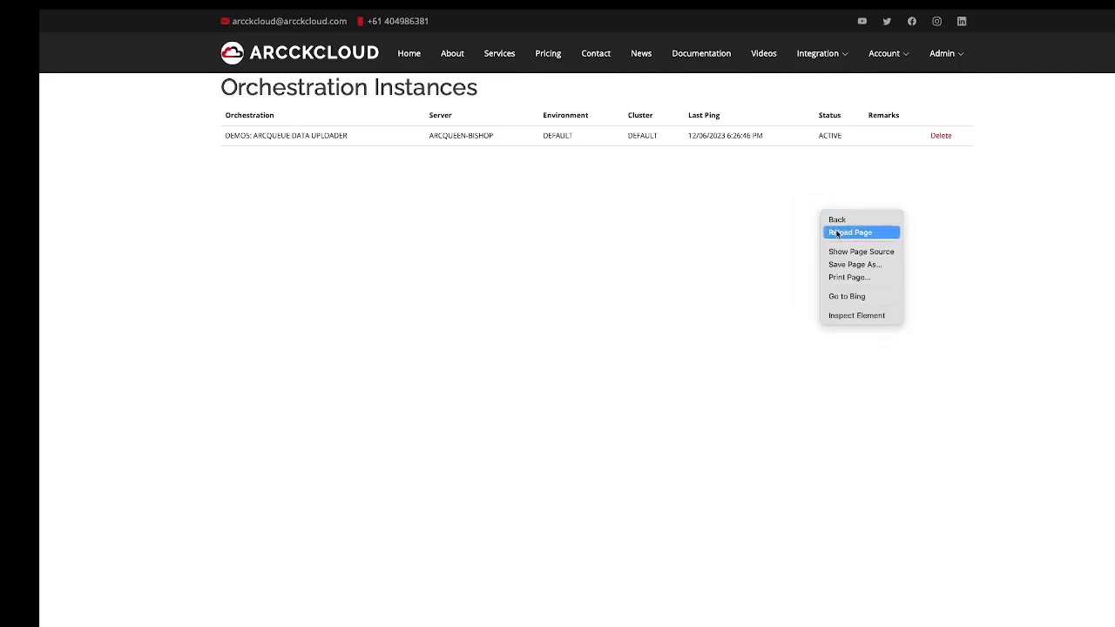
left_click(837, 235)
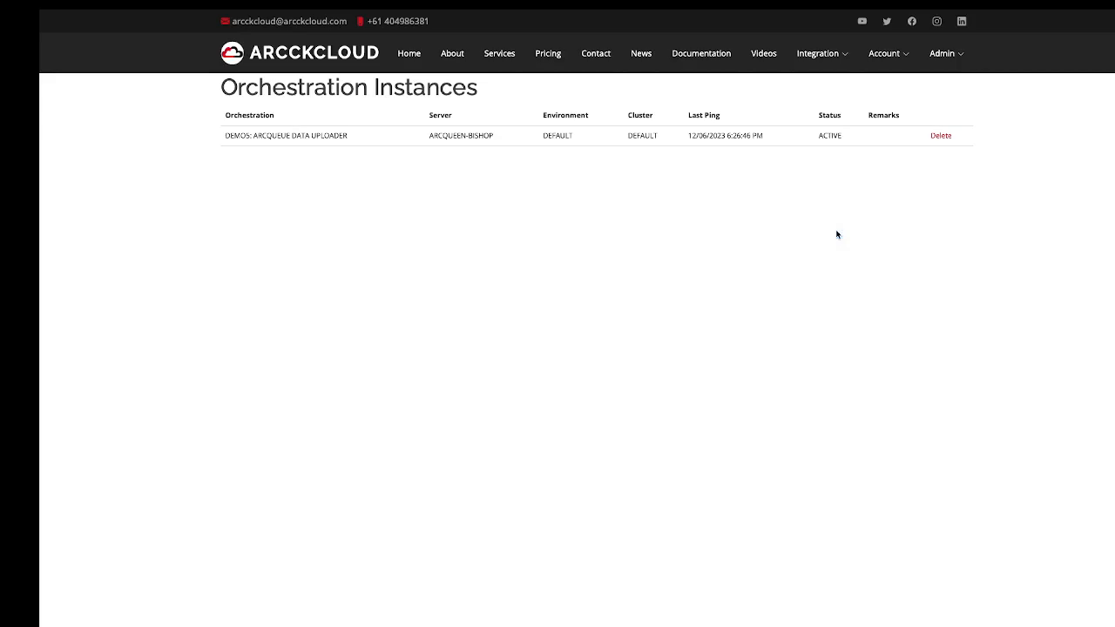
right_click(678, 261)
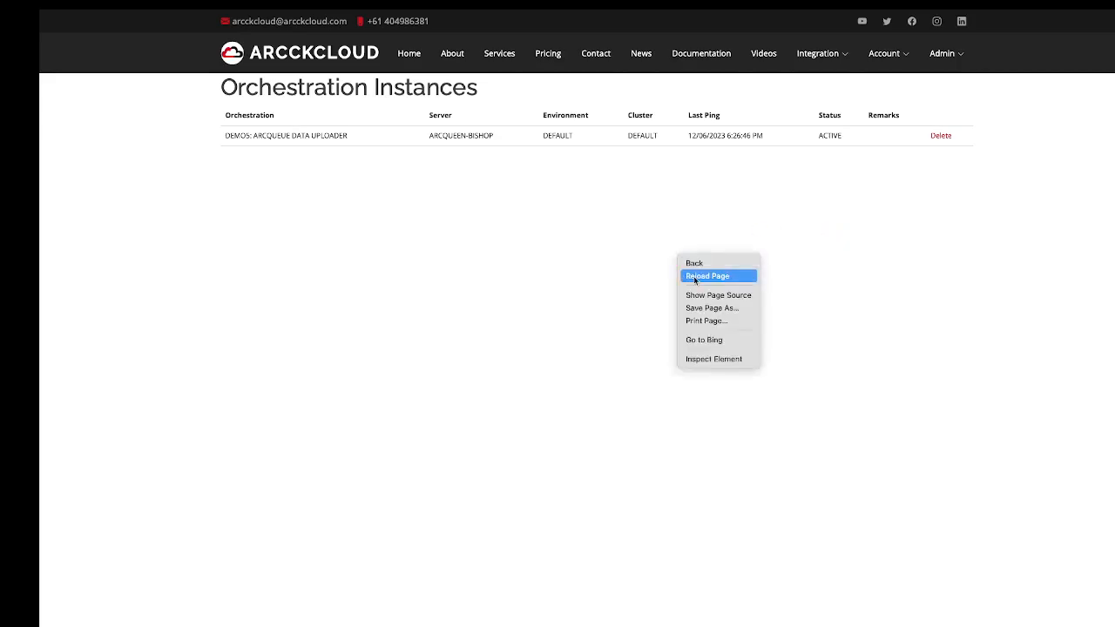
left_click(695, 278)
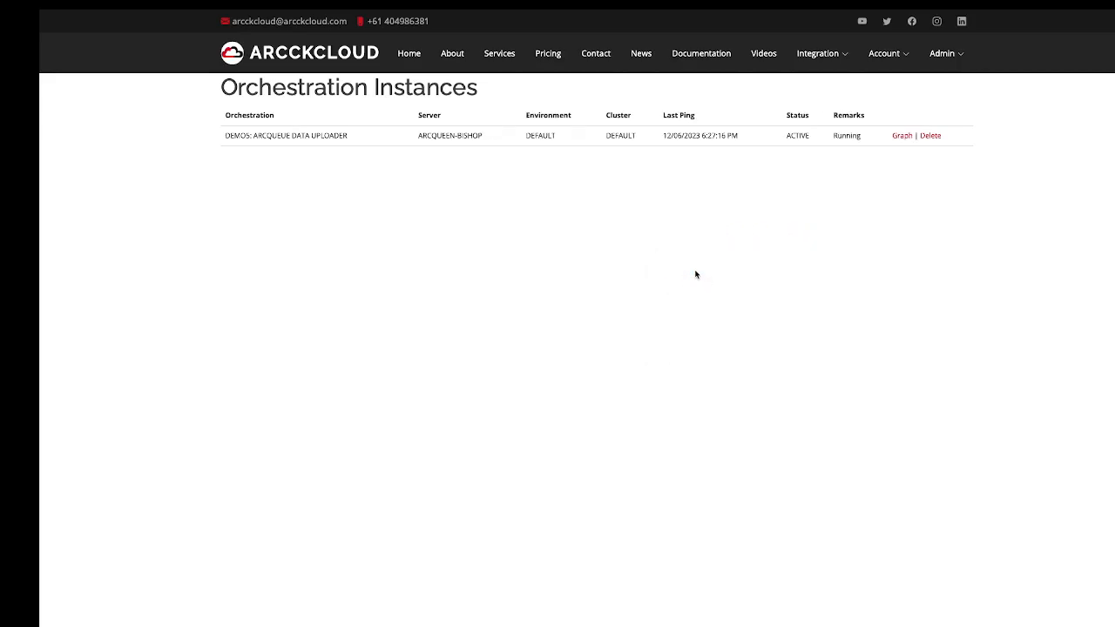
left_click(902, 137)
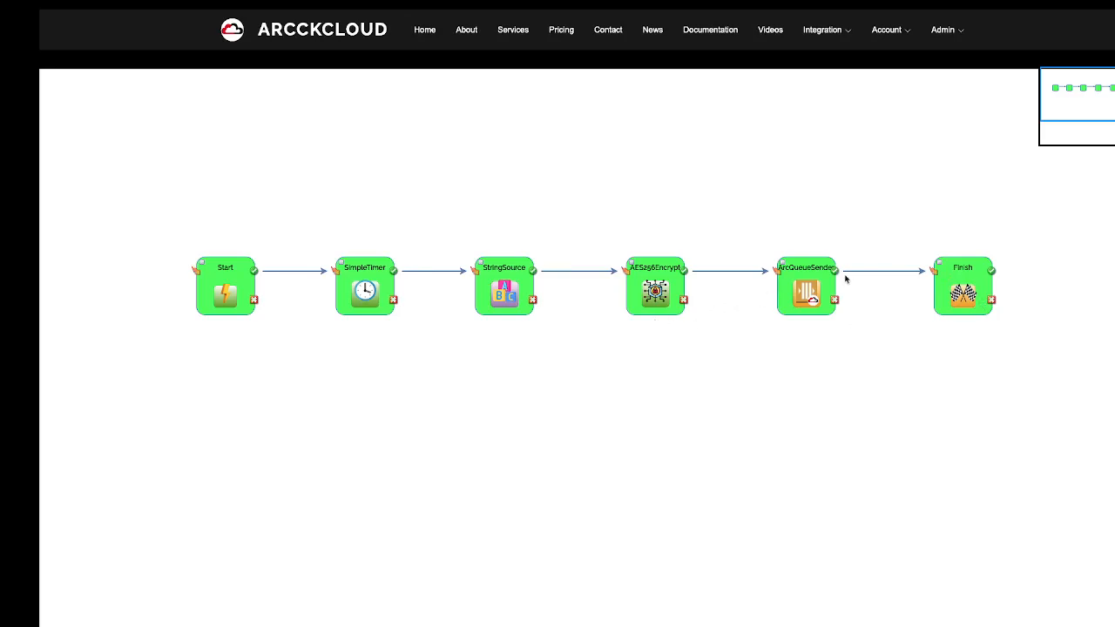
Inspect the Properties of the StringSource, AES256Encrypt and ArcQueueSender nodes.
double_click(509, 299)
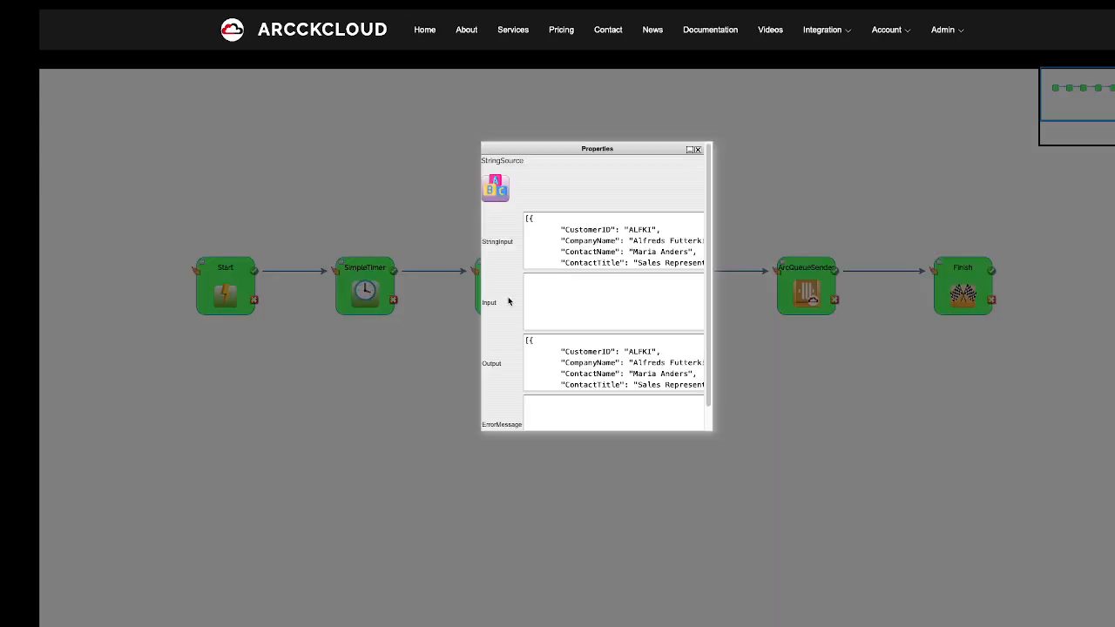
left_click(699, 150)
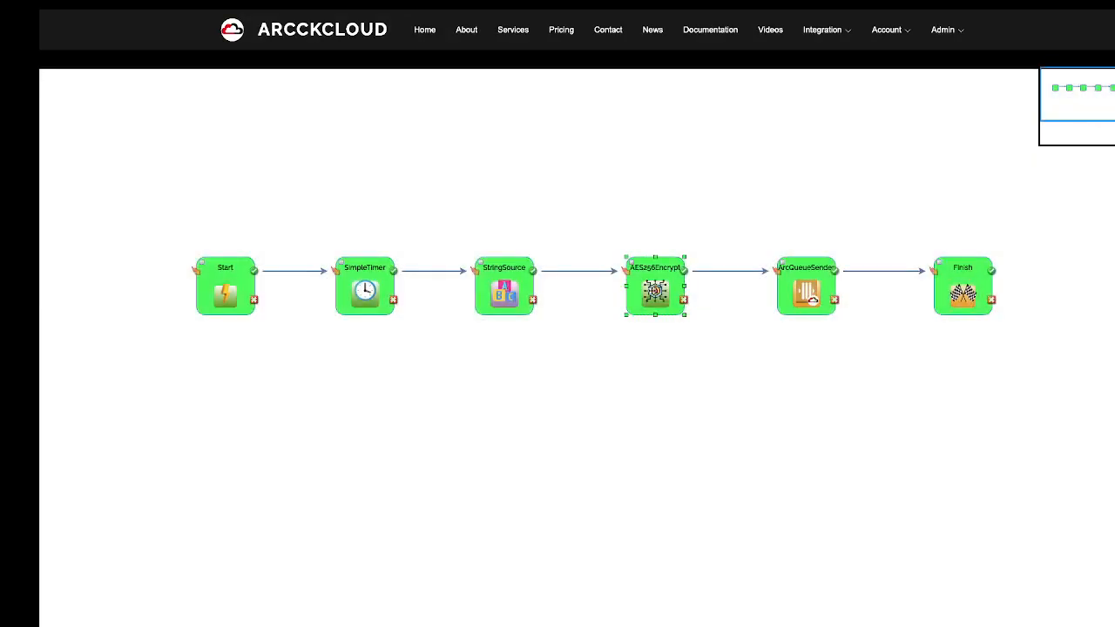
double_click(654, 291)
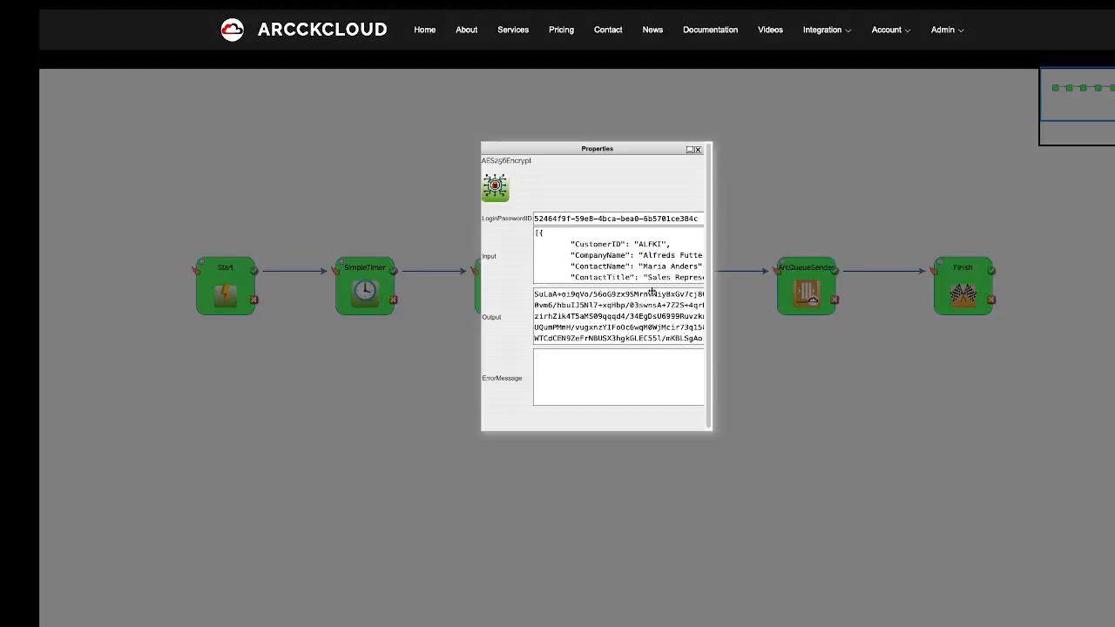
left_click(698, 149)
double_click(794, 275)
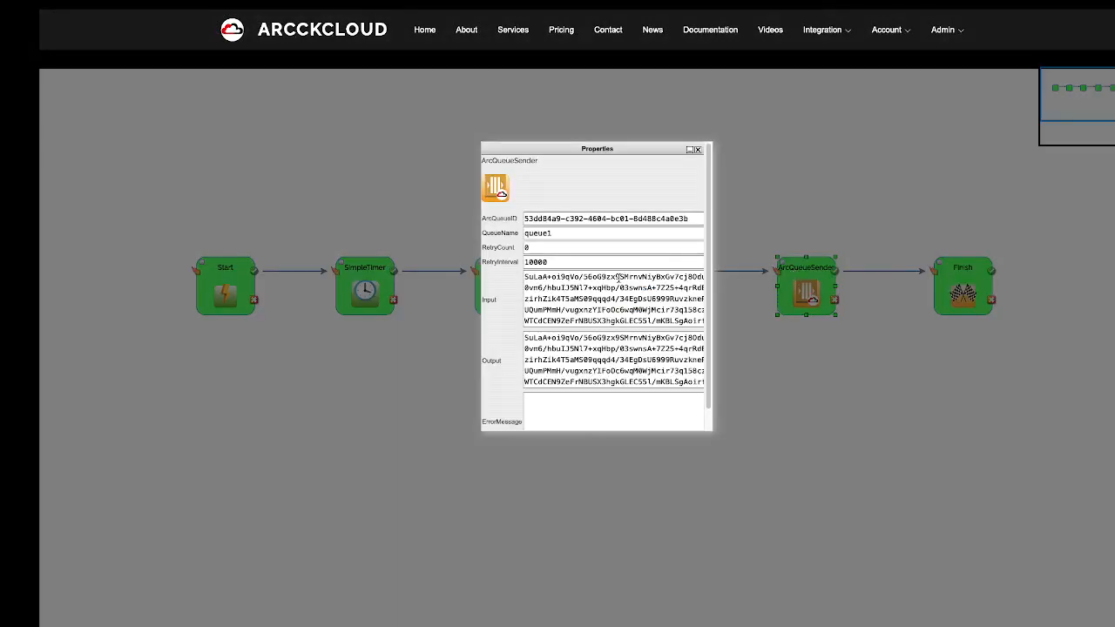
left_click(698, 150)
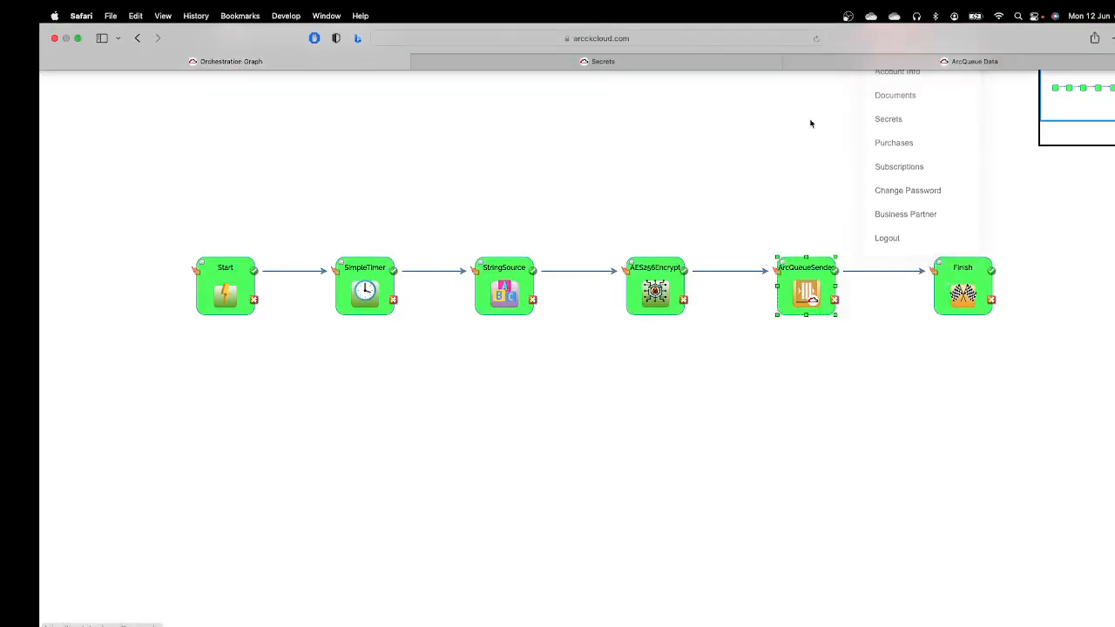
Retrieve DEMO QUEUE's queue1 data, page through to the last page, and return to the ArcQueues list.
mouse_move(818, 39)
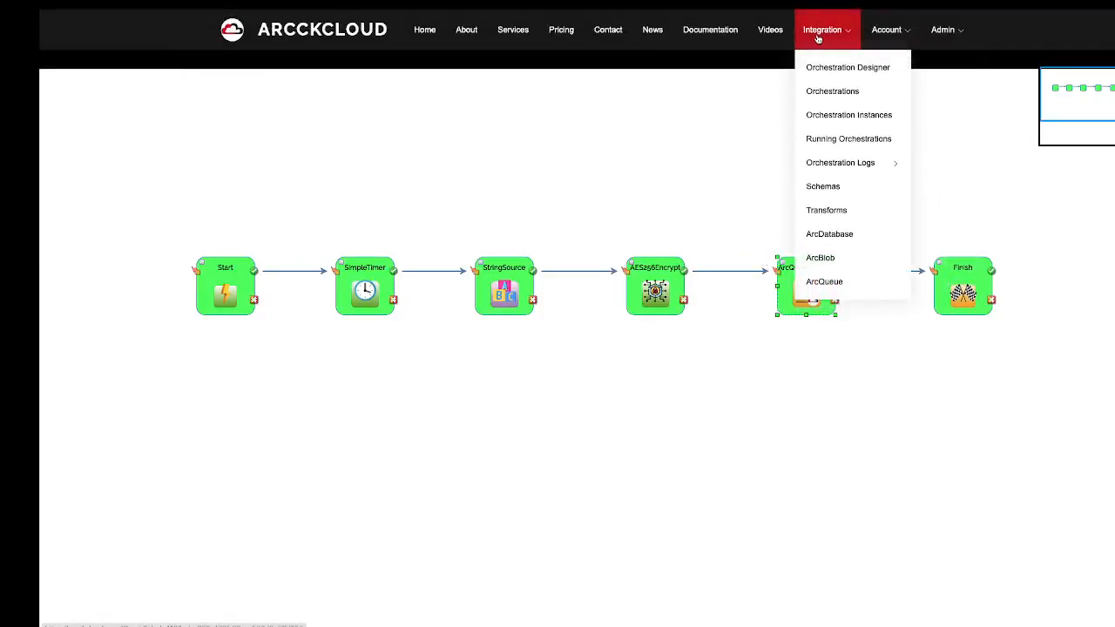
left_click(824, 281)
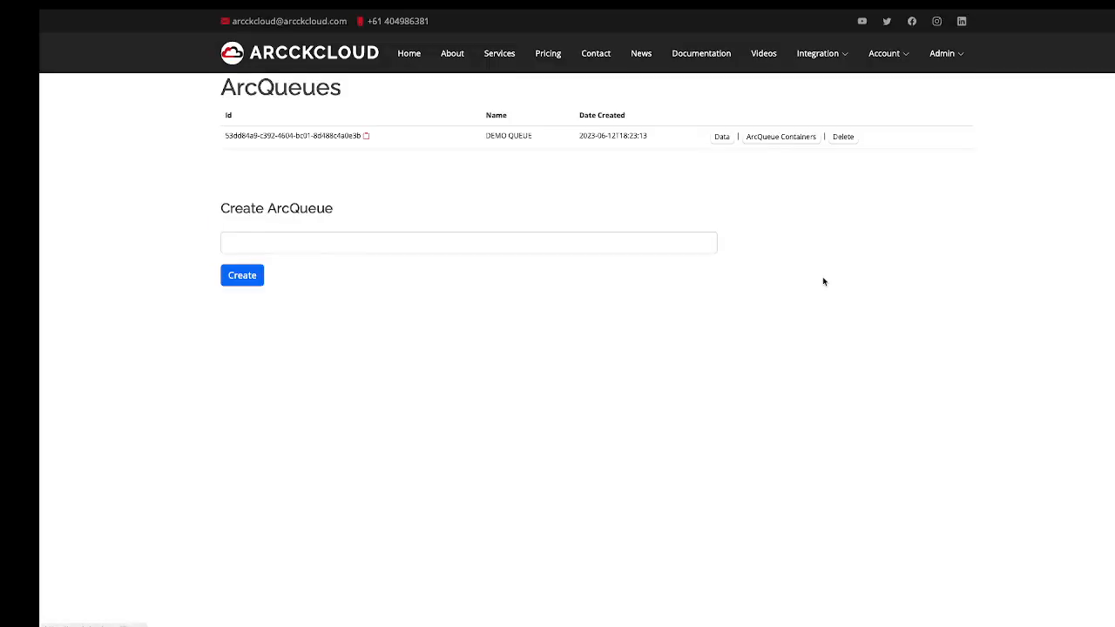
left_click(726, 139)
left_click(516, 137)
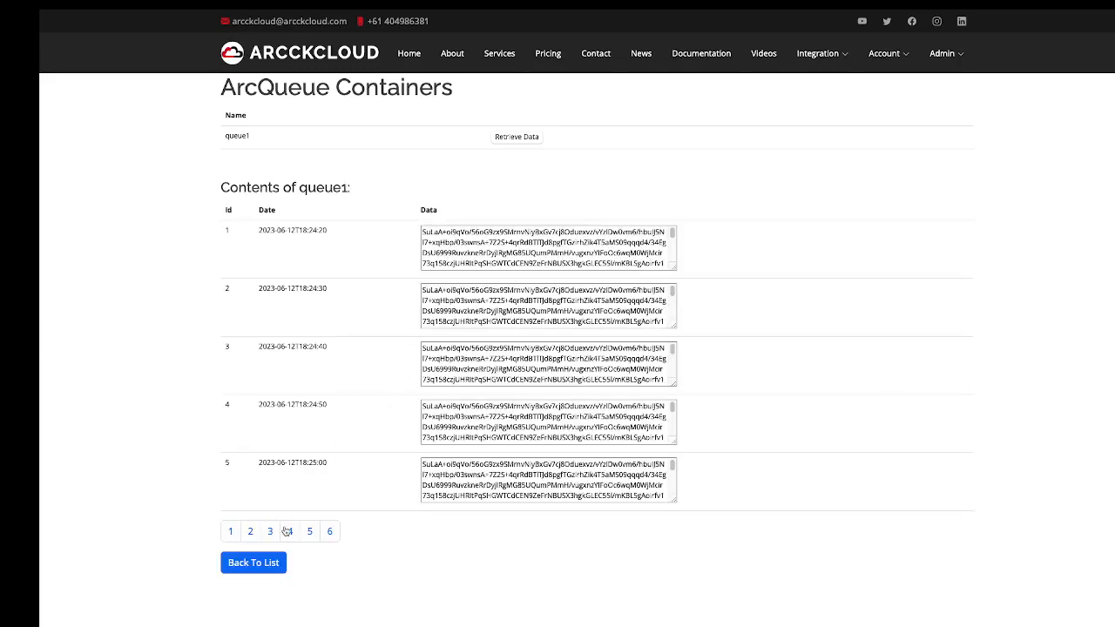
left_click(331, 533)
left_click(349, 533)
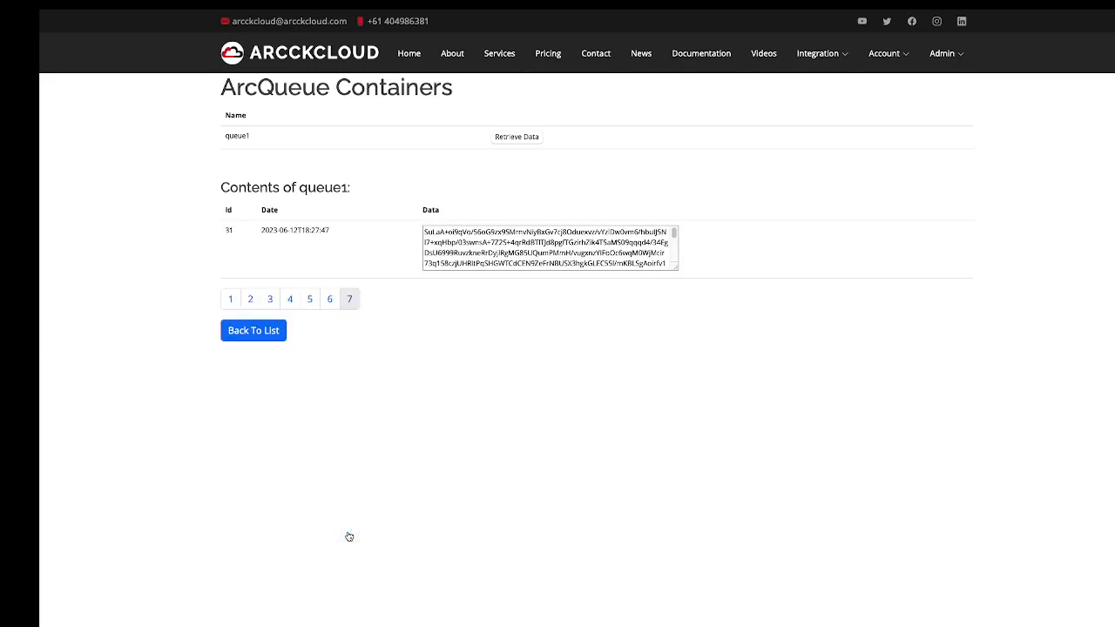
left_click(252, 331)
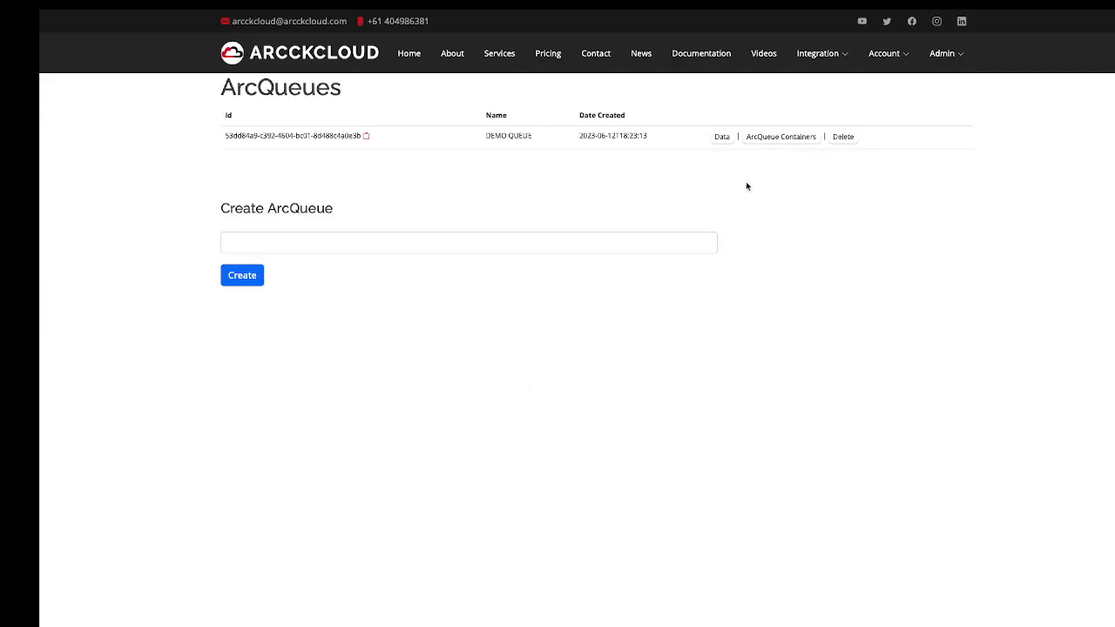
mouse_move(818, 66)
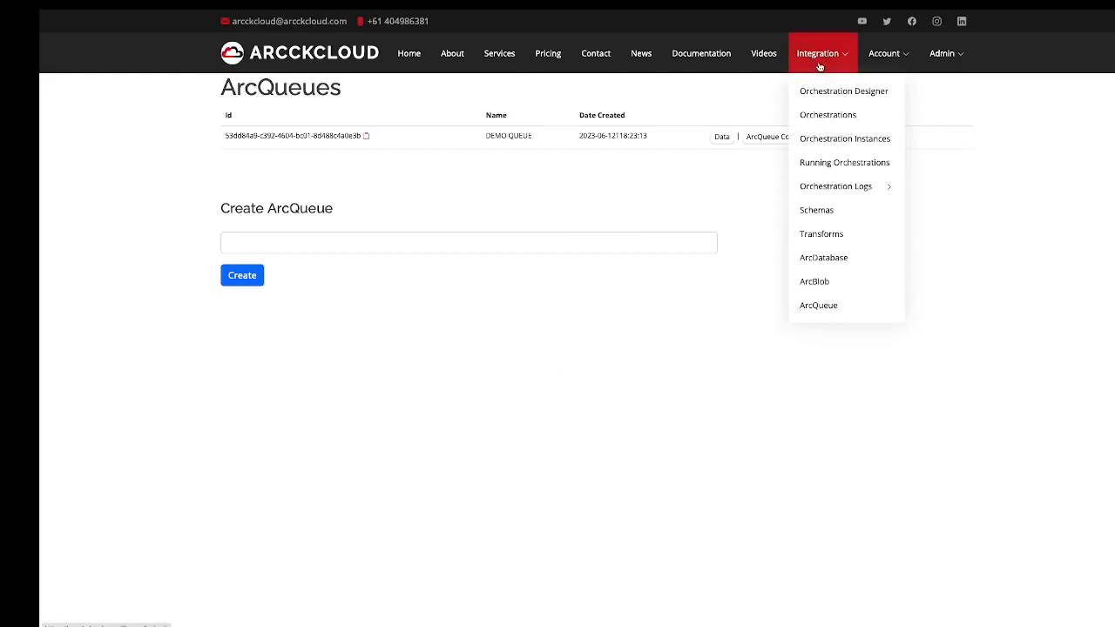
Start a new orchestration design with a Start node connected to a SimpleTimer.
left_click(817, 115)
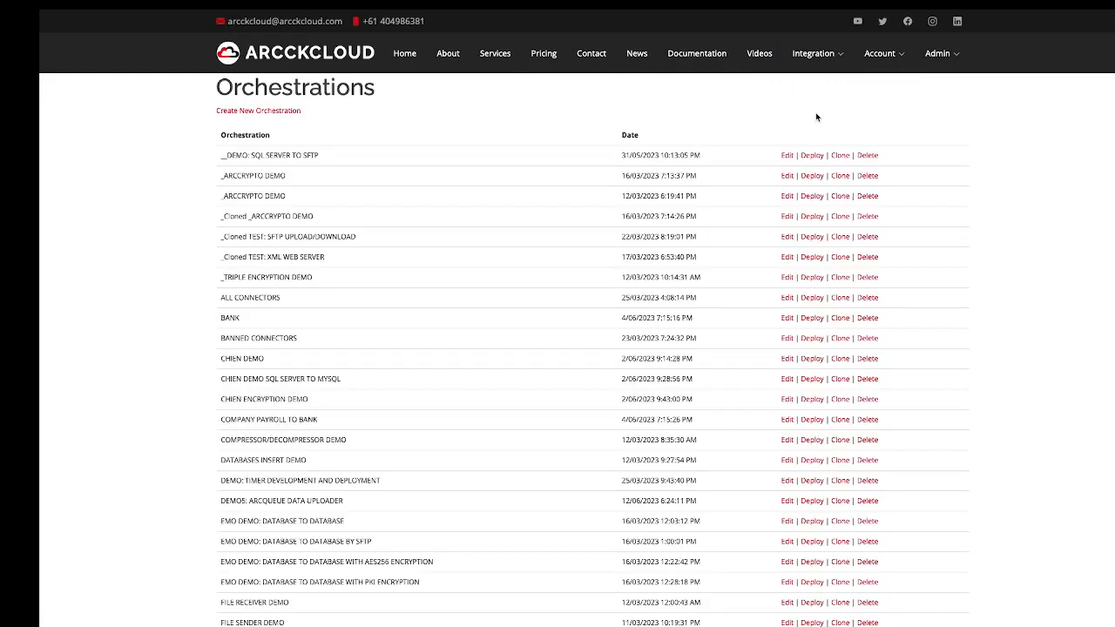
mouse_move(813, 69)
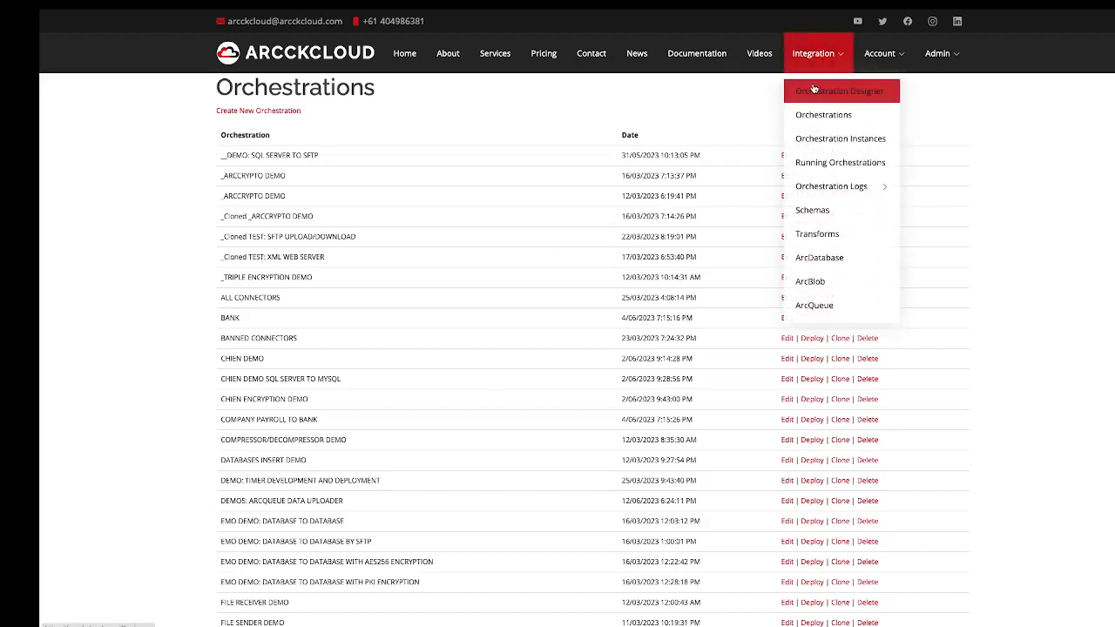
left_click(815, 89)
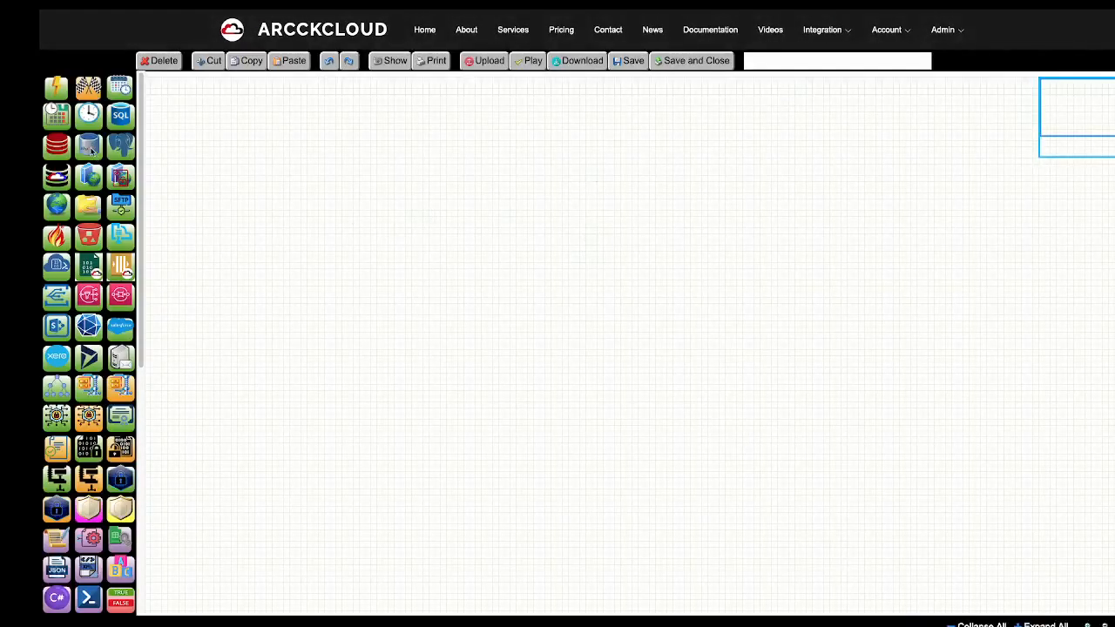
left_click_drag(51, 98, 233, 246)
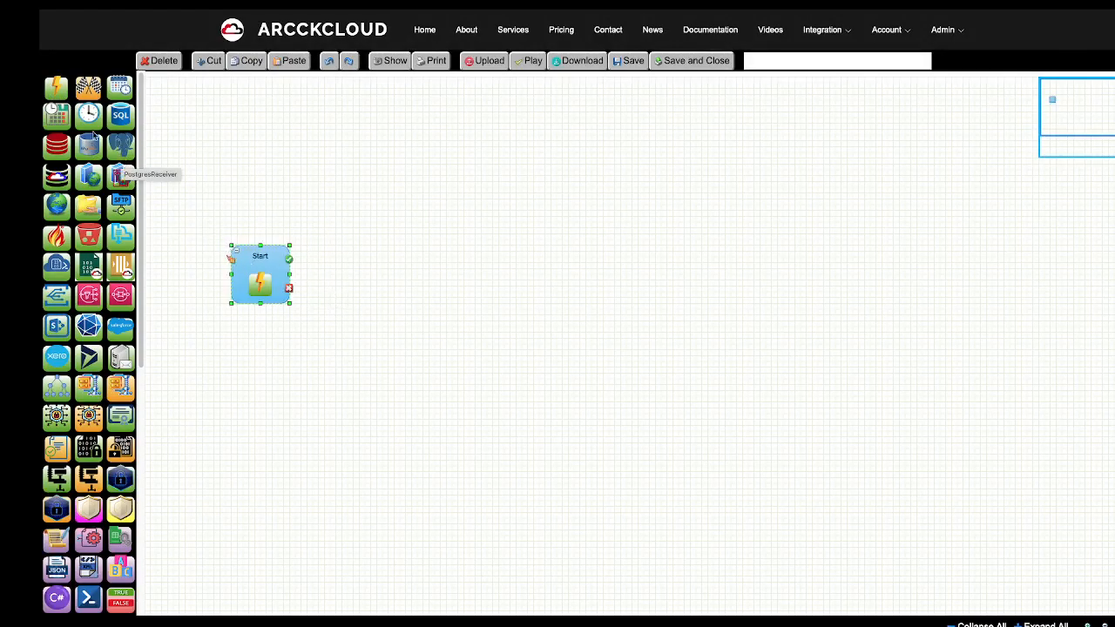
left_click_drag(88, 121, 352, 248)
left_click_drag(288, 260, 392, 277)
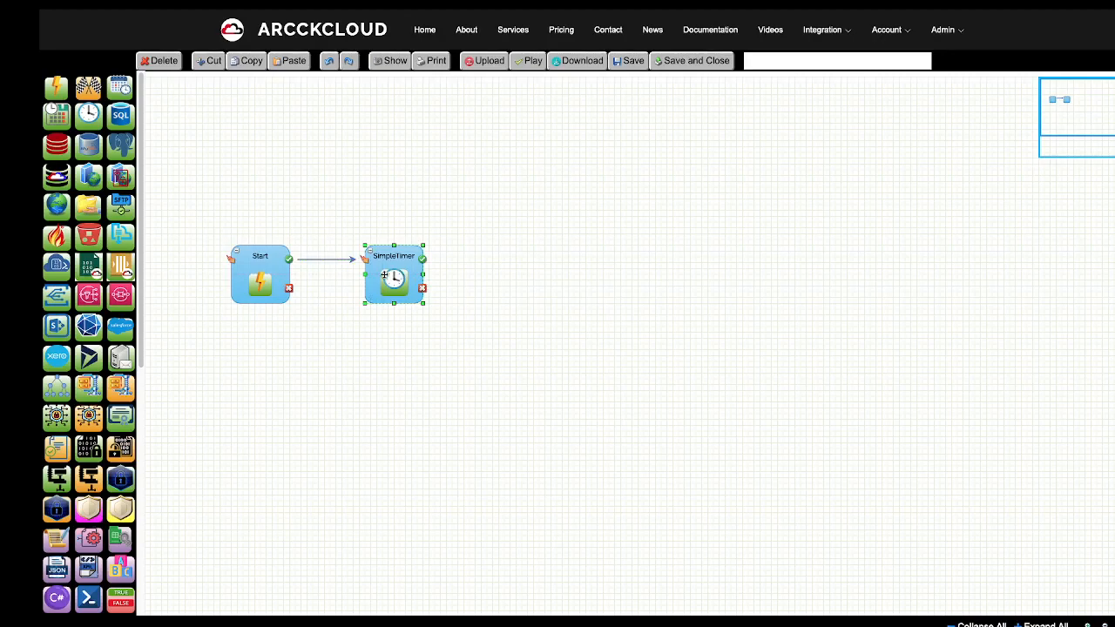
double_click(391, 277)
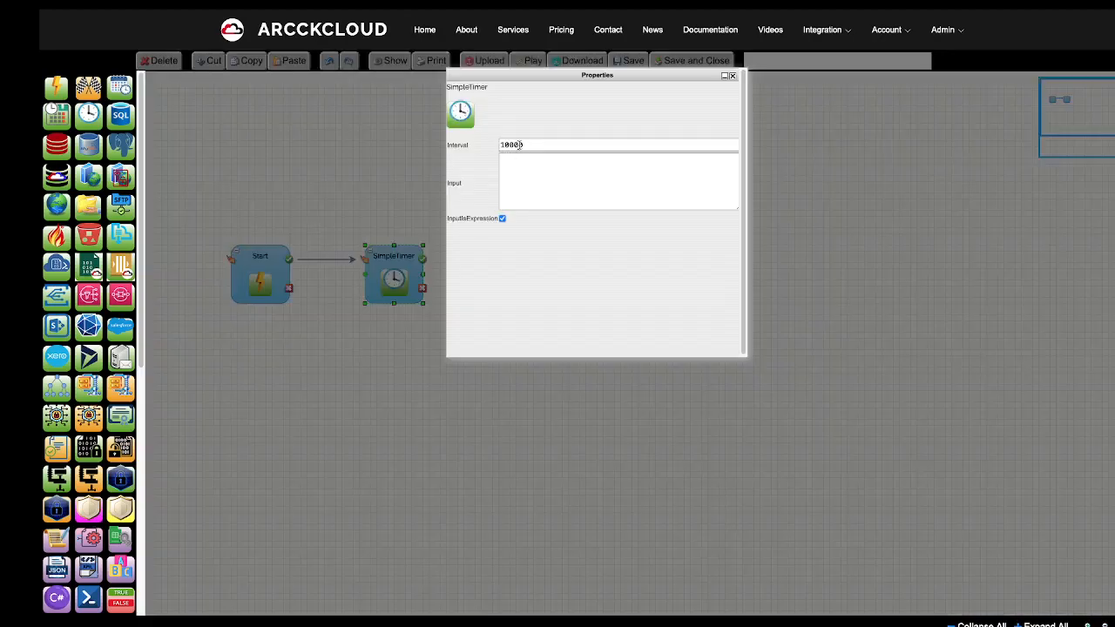
left_click(732, 76)
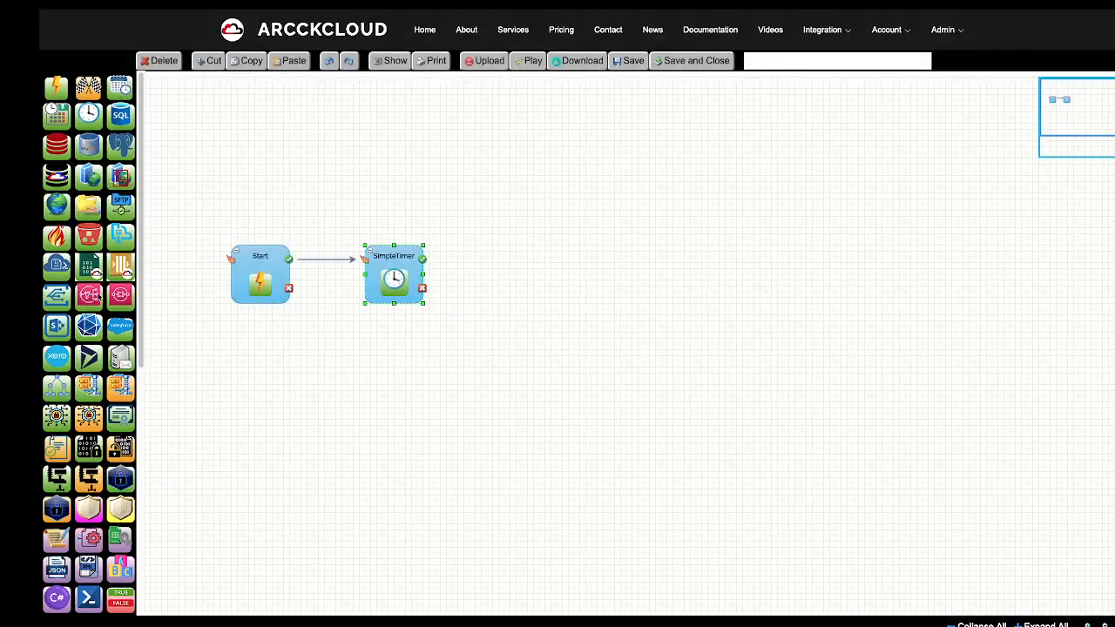
Add an AES256Decrypt component to the right of SimpleTimer.
scroll(145, 367, "down", 2)
left_click_drag(145, 366, 179, 200)
left_click_drag(88, 417, 572, 246)
scroll(87, 490, "down", 5)
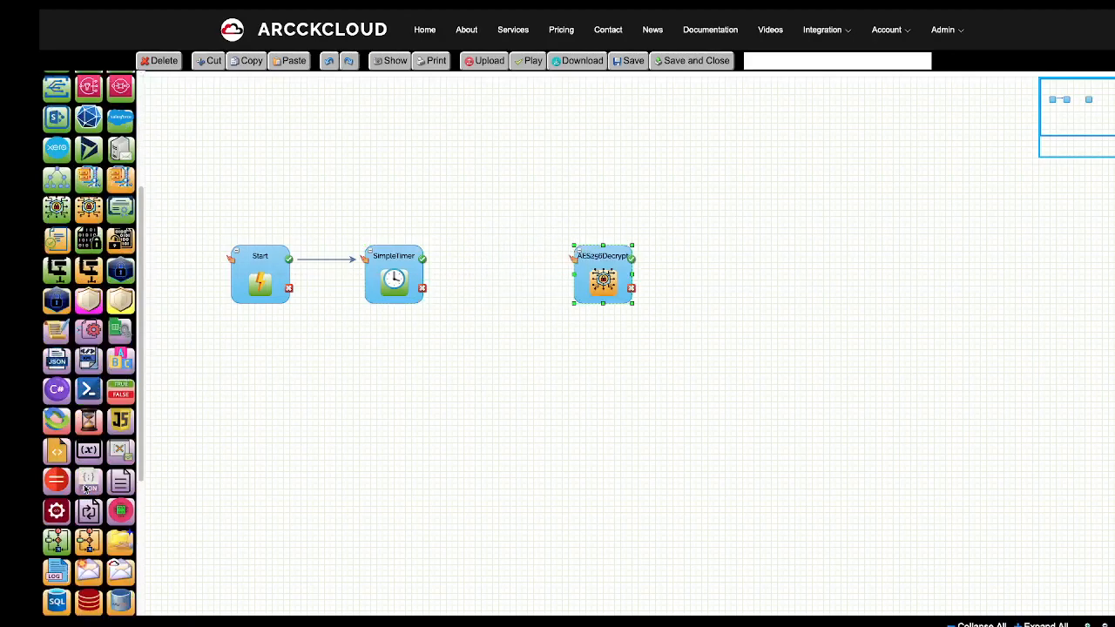
scroll(87, 490, "down", 5)
scroll(87, 490, "up", 10)
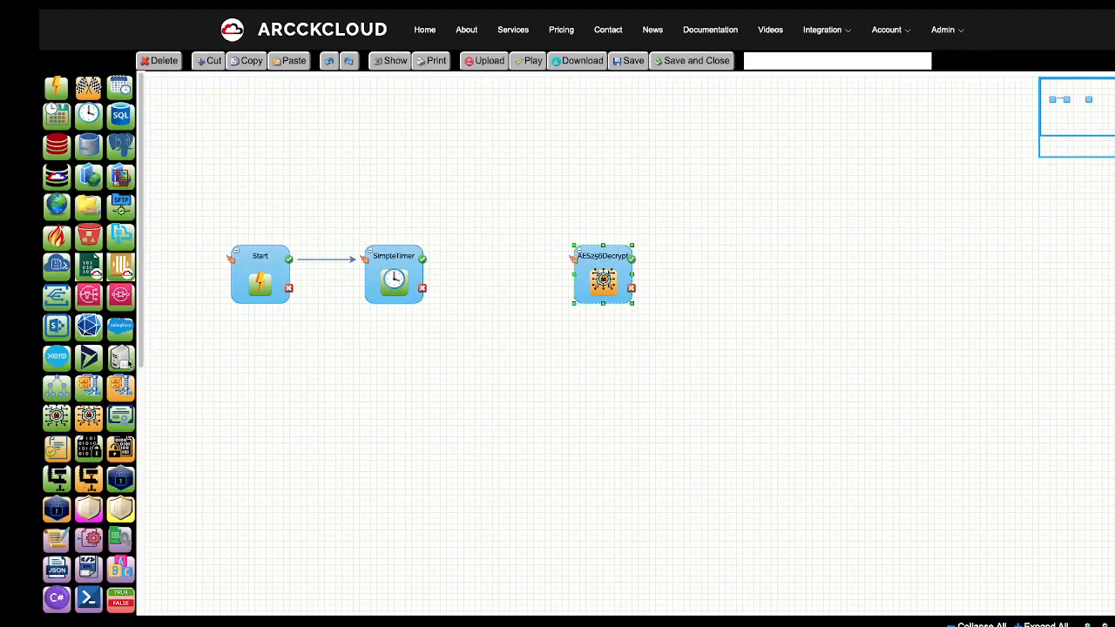
Insert ArcQueueReceiver between SimpleTimer and AES256Decrypt, wire it, and add a Finish node.
left_click_drag(121, 266, 481, 250)
left_click_drag(608, 274, 672, 274)
left_click_drag(513, 287, 537, 282)
left_click_drag(423, 260, 631, 260)
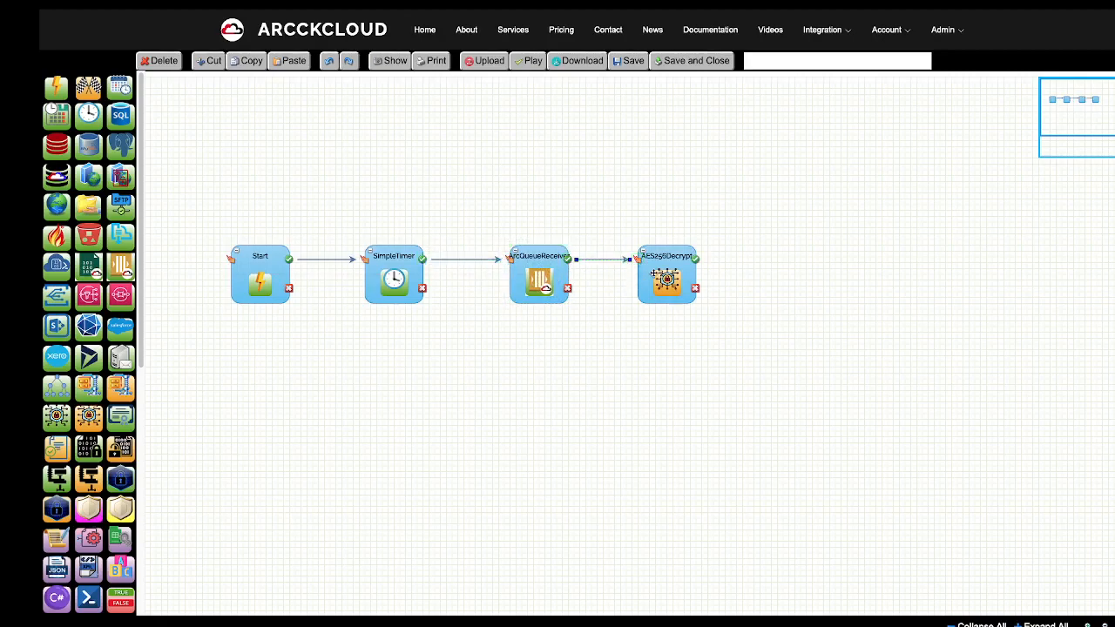
left_click_drag(445, 189, 787, 251)
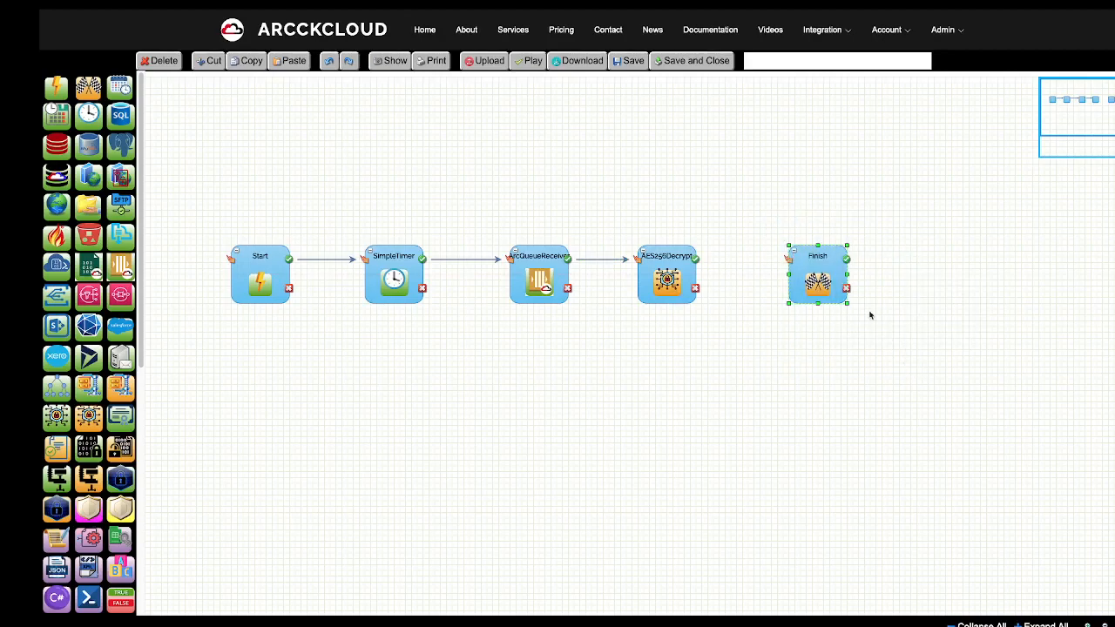
Delete the extra Finish node and connect AES256Decrypt to a new ArcDatabaseSender.
left_click(167, 59)
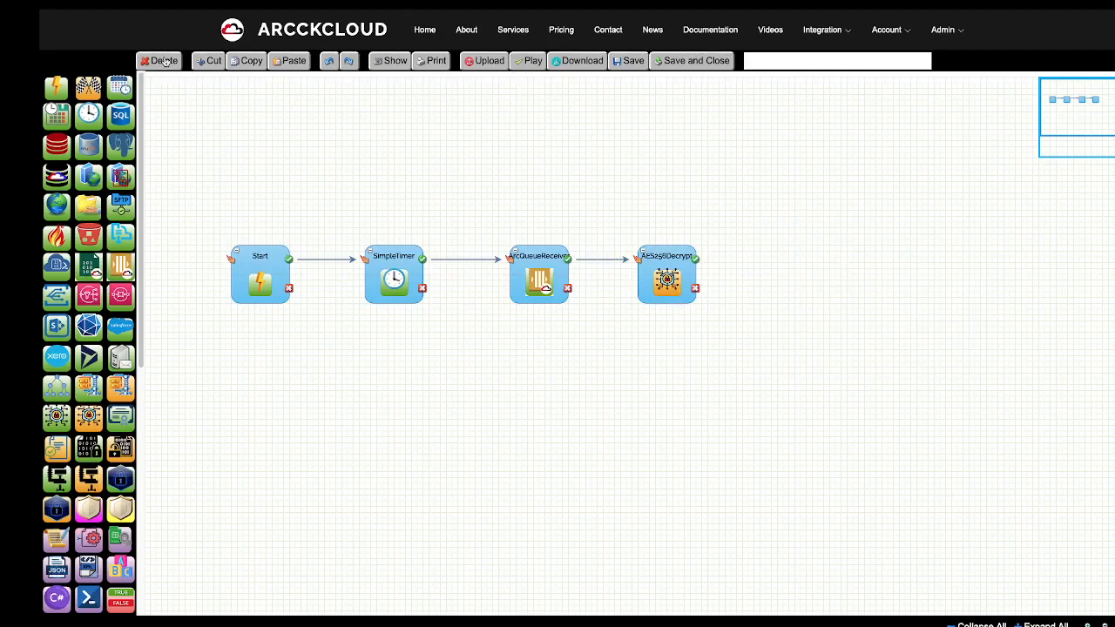
scroll(96, 272, "down", 1)
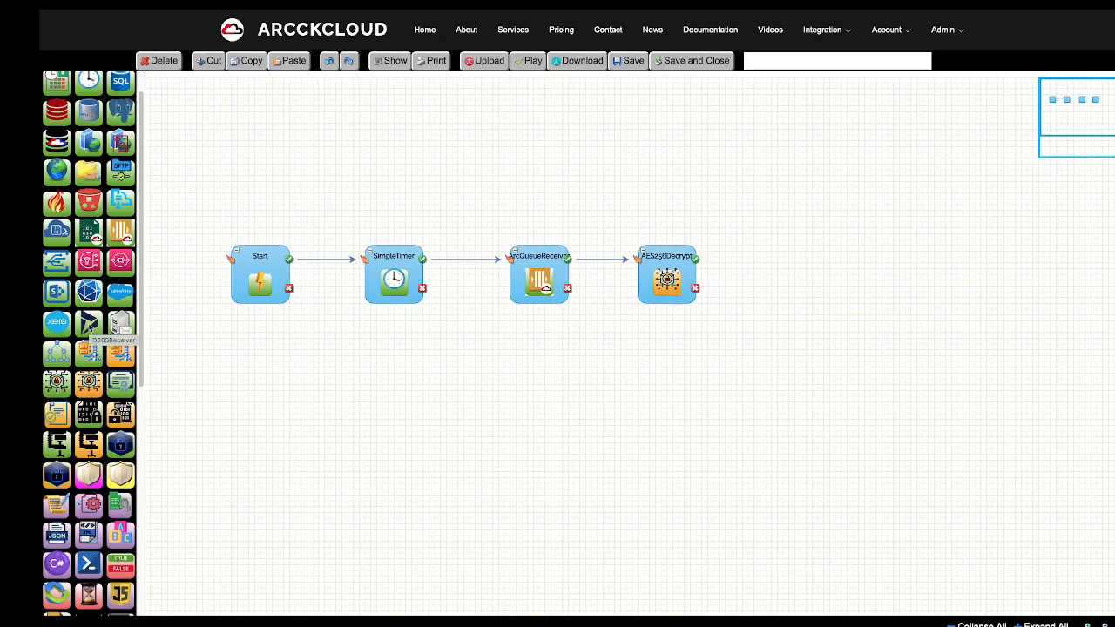
scroll(98, 331, "down", 1)
scroll(83, 337, "up", 2)
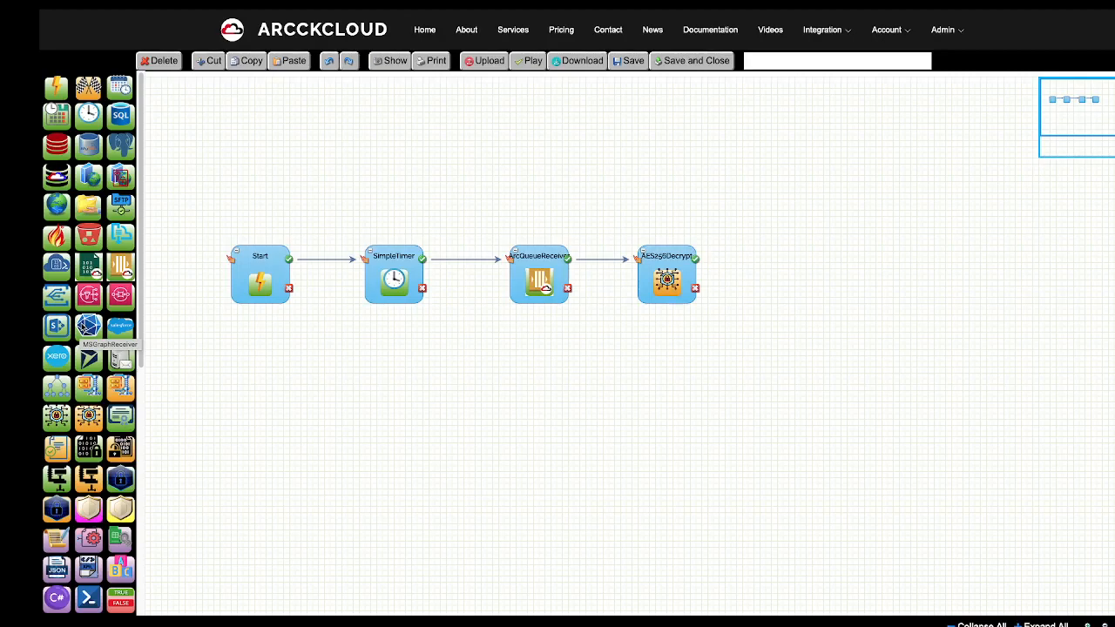
scroll(82, 336, "down", 8)
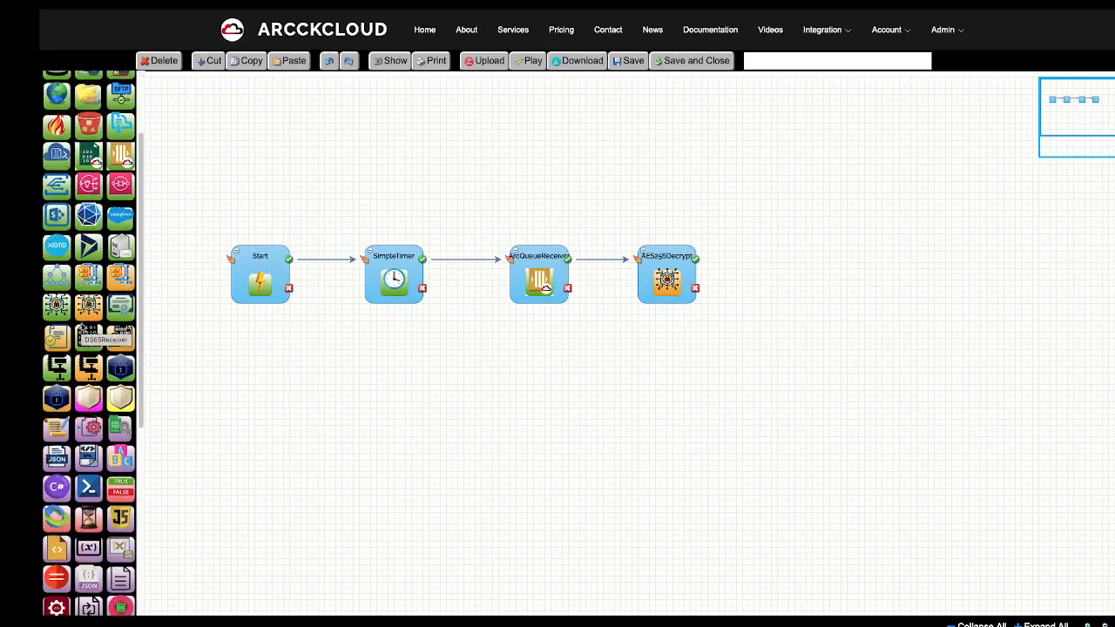
scroll(83, 328, "down", 1)
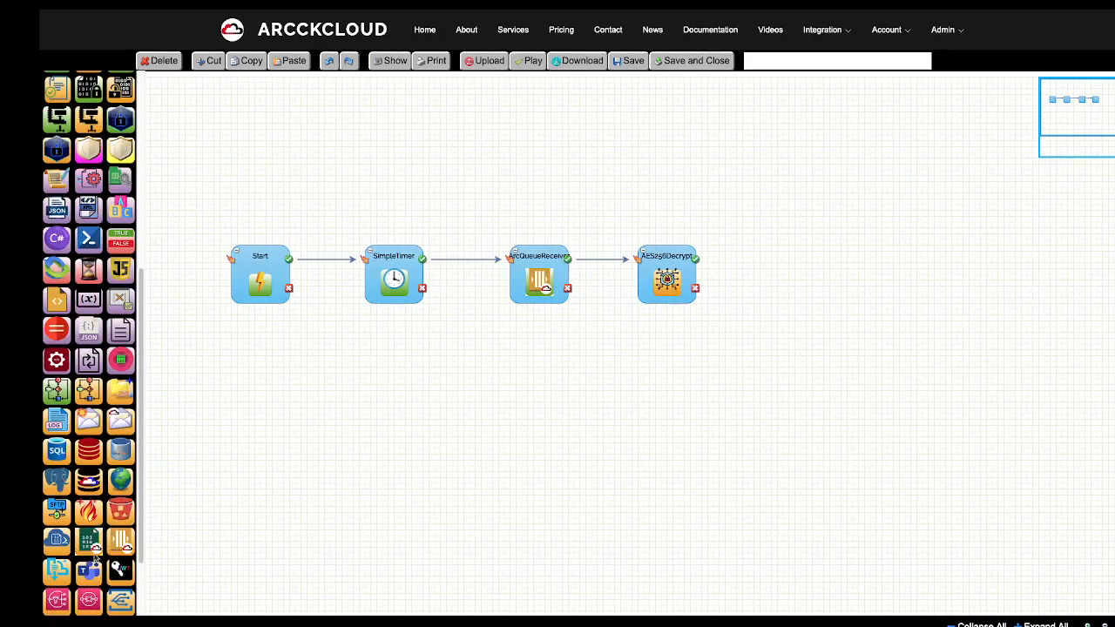
scroll(94, 558, "down", 3)
left_click_drag(94, 403, 779, 249)
left_click_drag(700, 261, 816, 270)
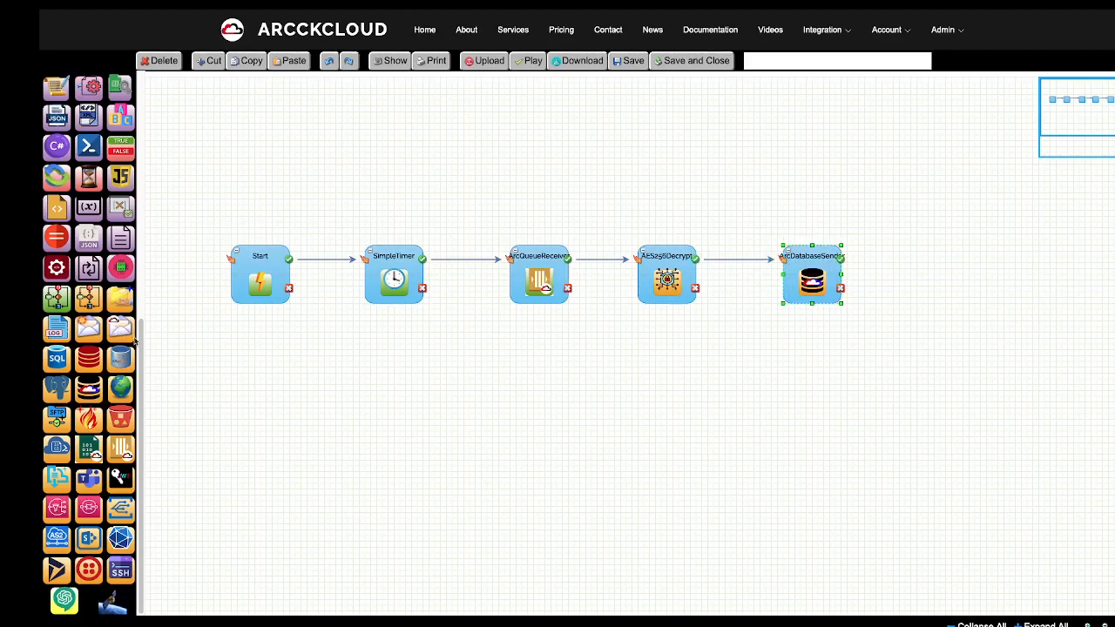
Add a Finish node after ArcDatabaseSender, connect it, and review SimpleTimer's properties.
left_click_drag(141, 342, 919, 248)
left_click_drag(847, 262, 969, 271)
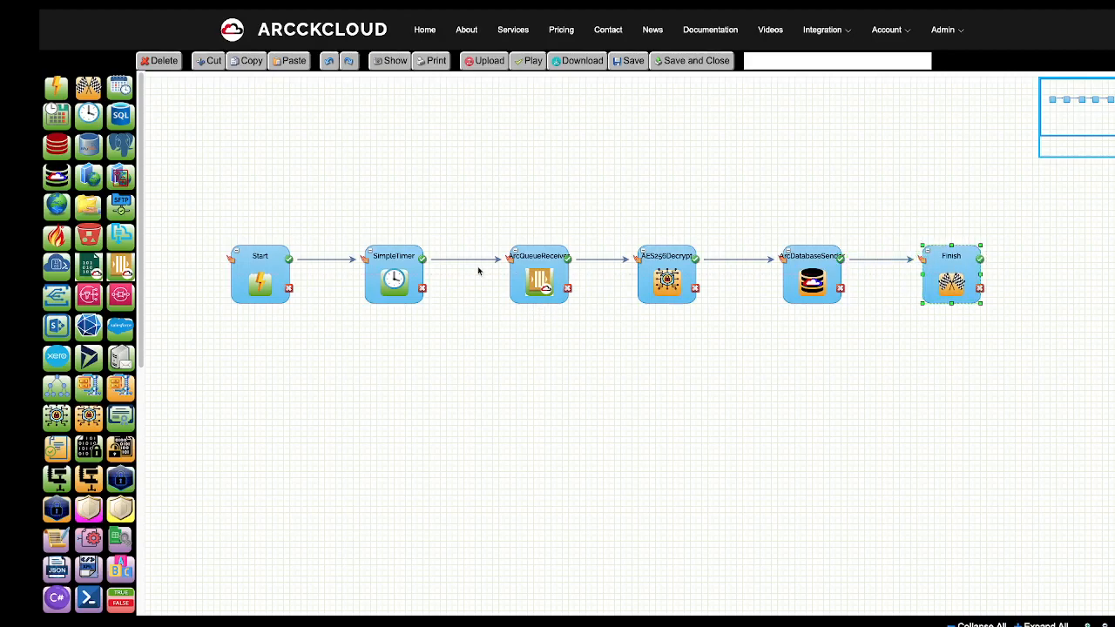
double_click(388, 284)
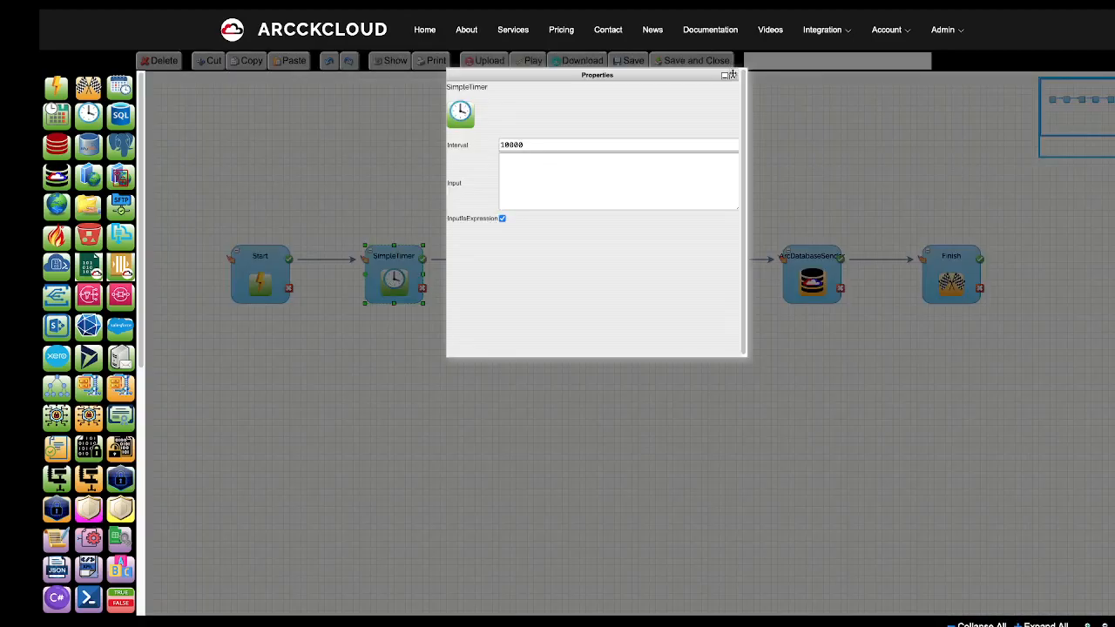
left_click(733, 76)
Paste DEMO QUEUE's ID into ArcQueueReceiver's ArcQueueID field.
double_click(539, 282)
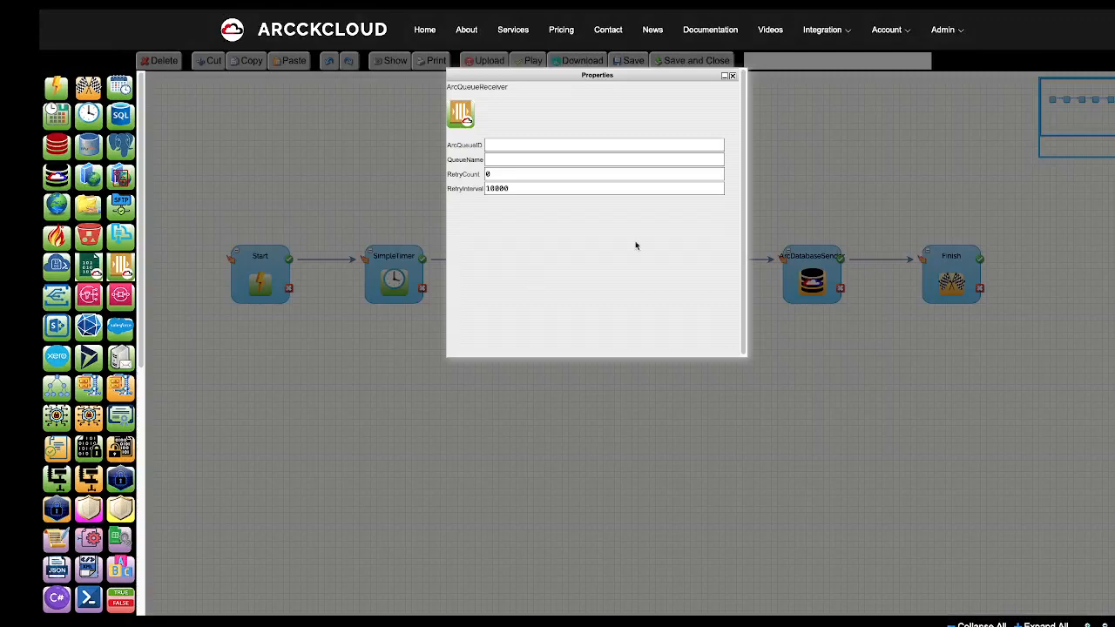
left_click_drag(595, 76, 488, 207)
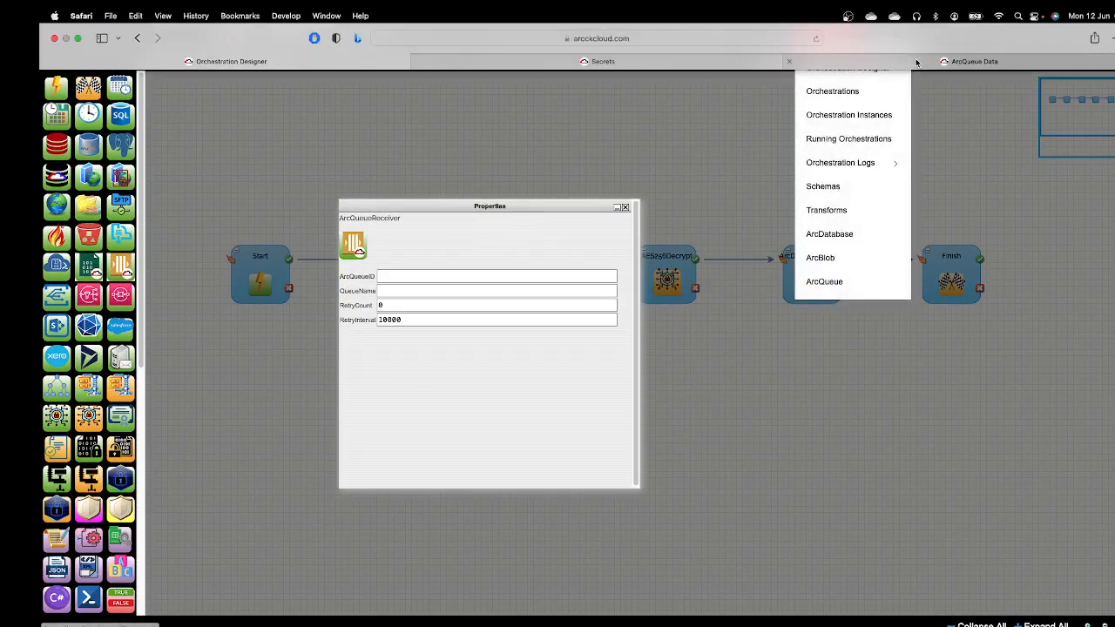
left_click(931, 66)
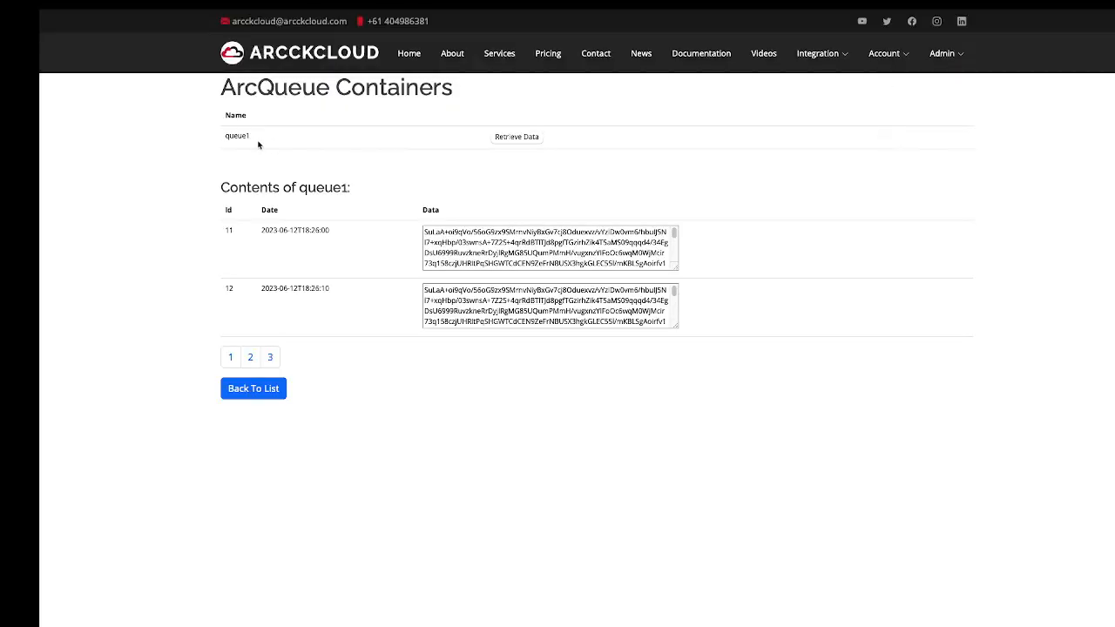
left_click(264, 390)
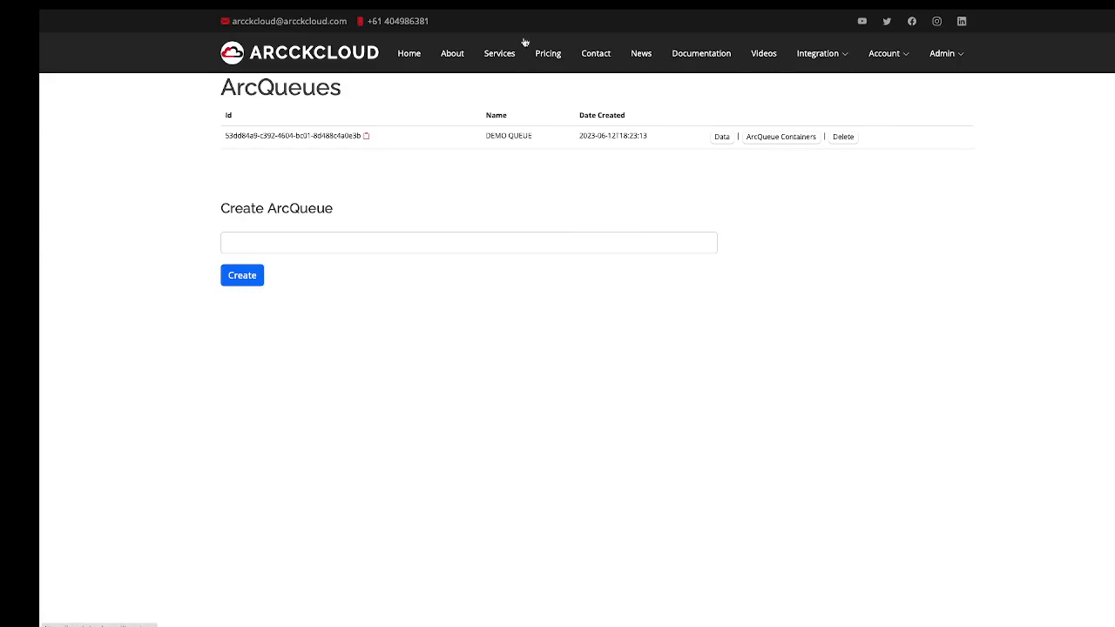
mouse_move(616, 13)
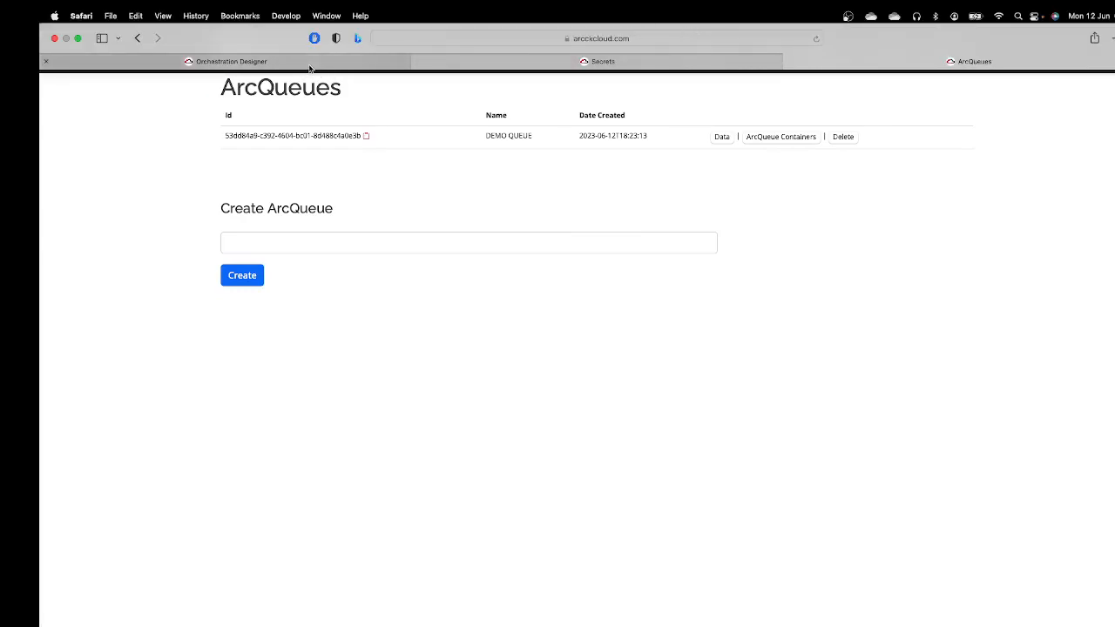
left_click(374, 62)
right_click(409, 277)
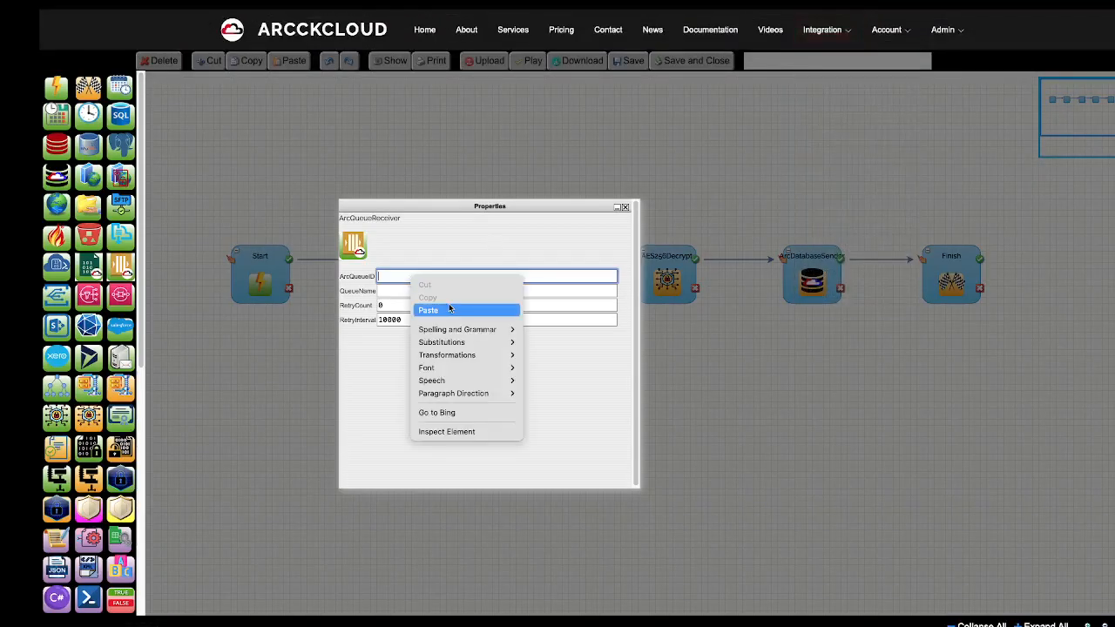
left_click(449, 310)
left_click(892, 35)
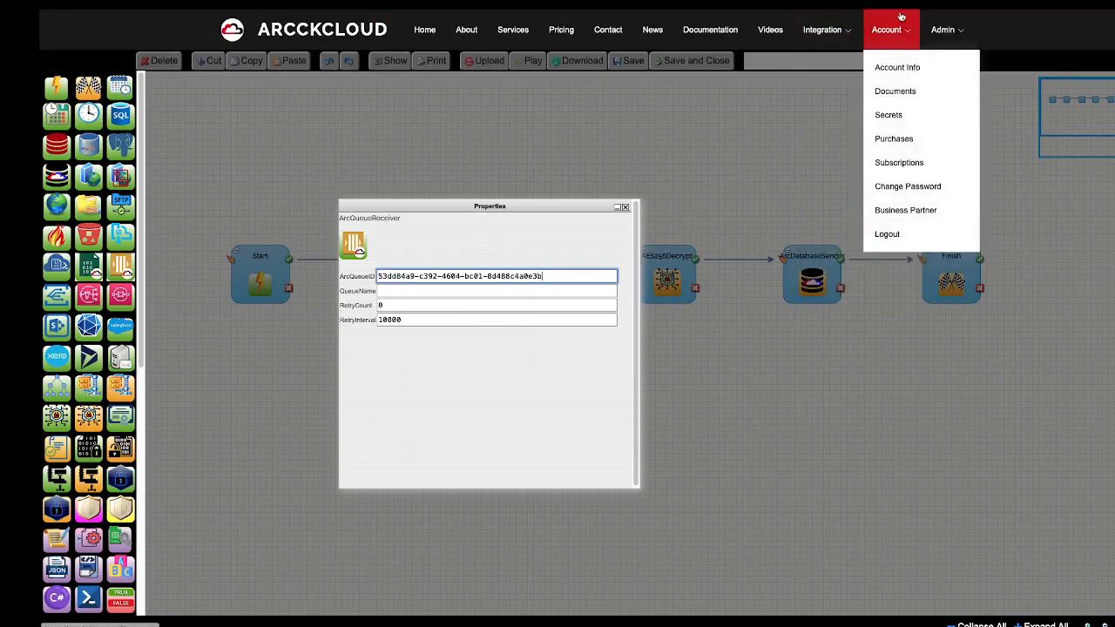
Copy the container name queue1 into ArcQueueReceiver's QueueName field and close its properties.
mouse_move(613, 13)
left_click(936, 59)
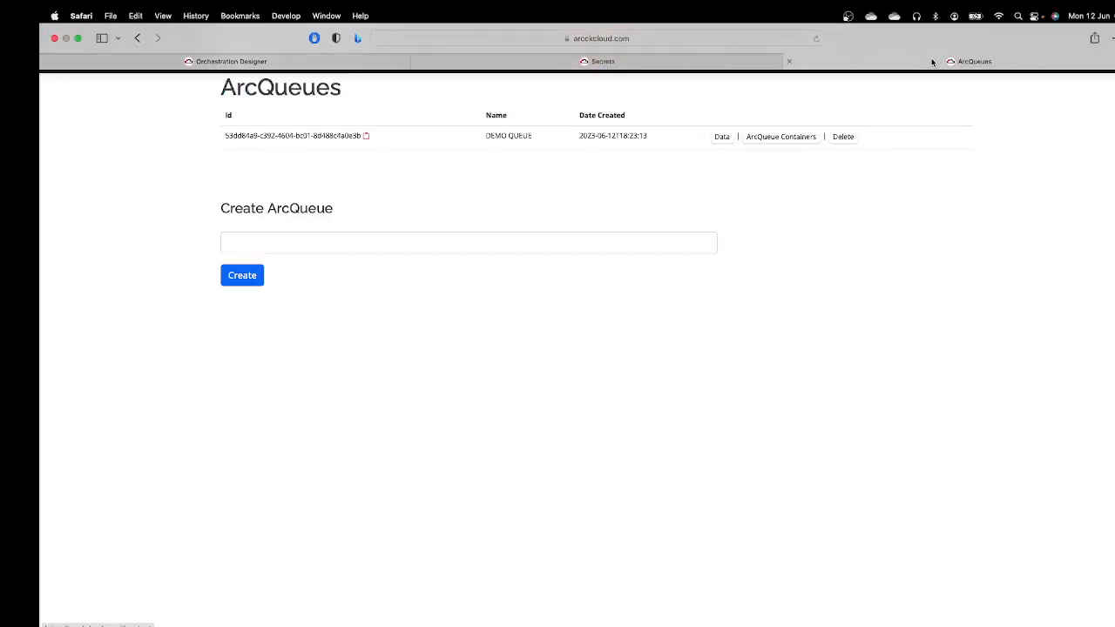
left_click(768, 139)
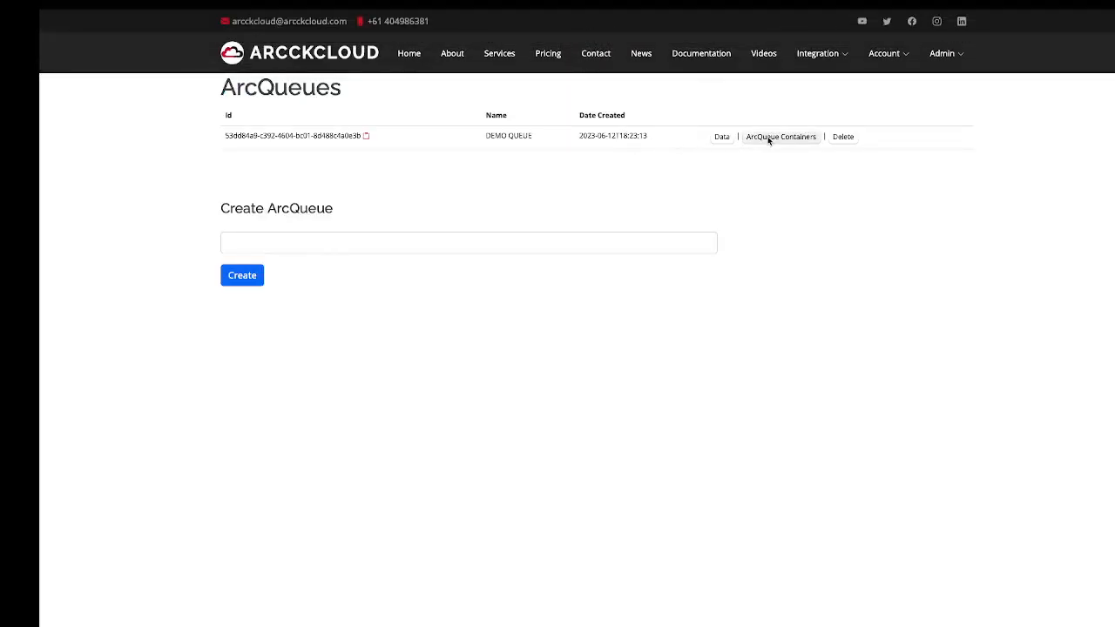
double_click(229, 135)
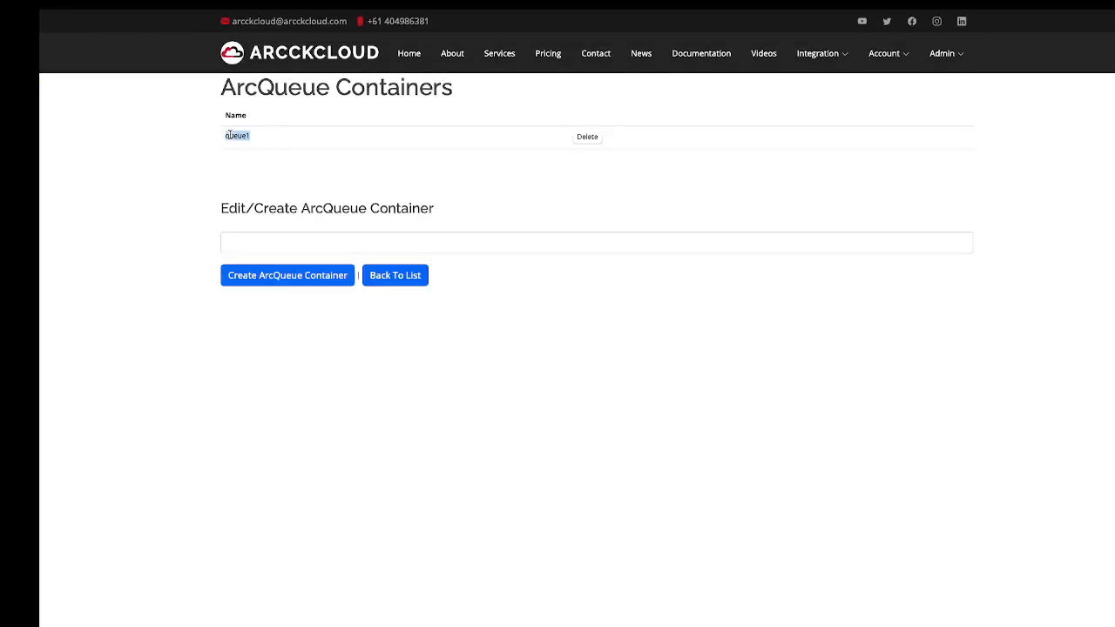
right_click(238, 141)
left_click(273, 192)
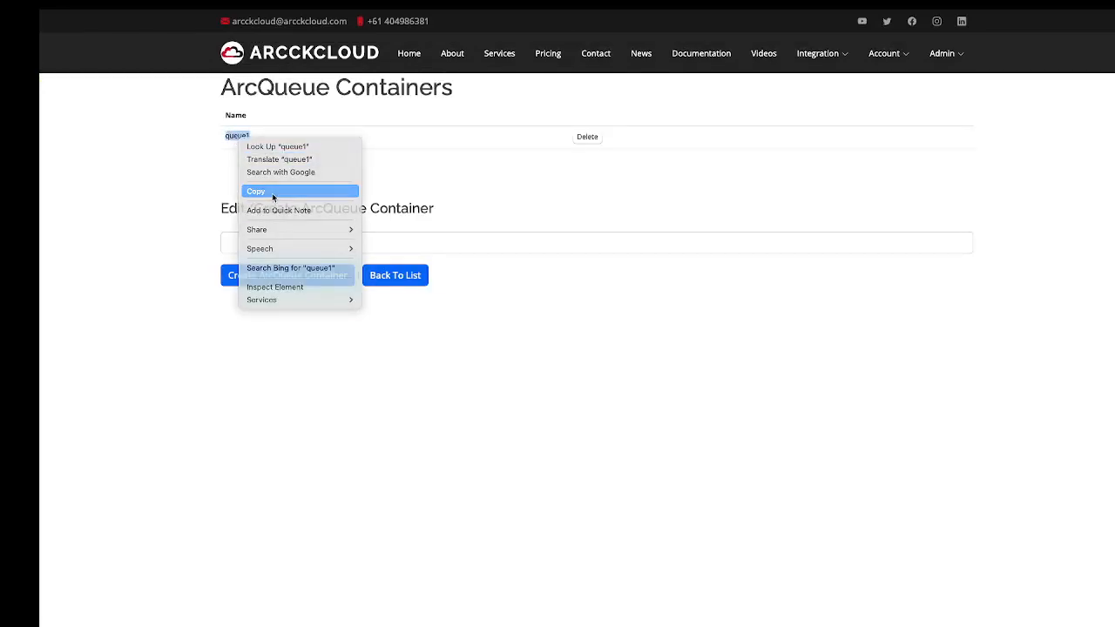
mouse_move(772, 10)
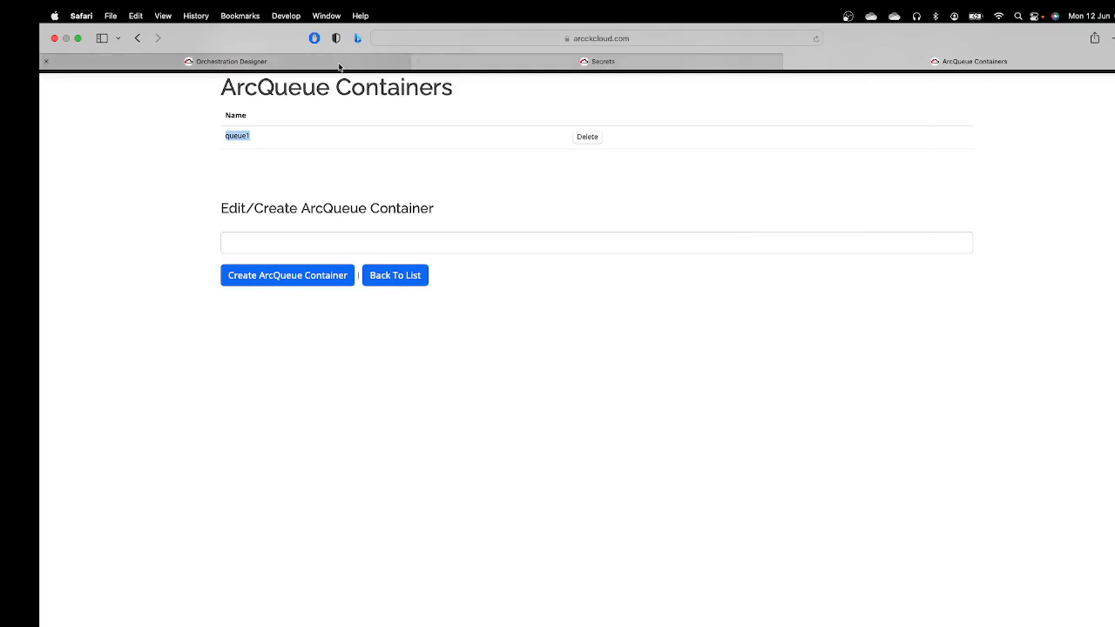
left_click(340, 63)
right_click(383, 293)
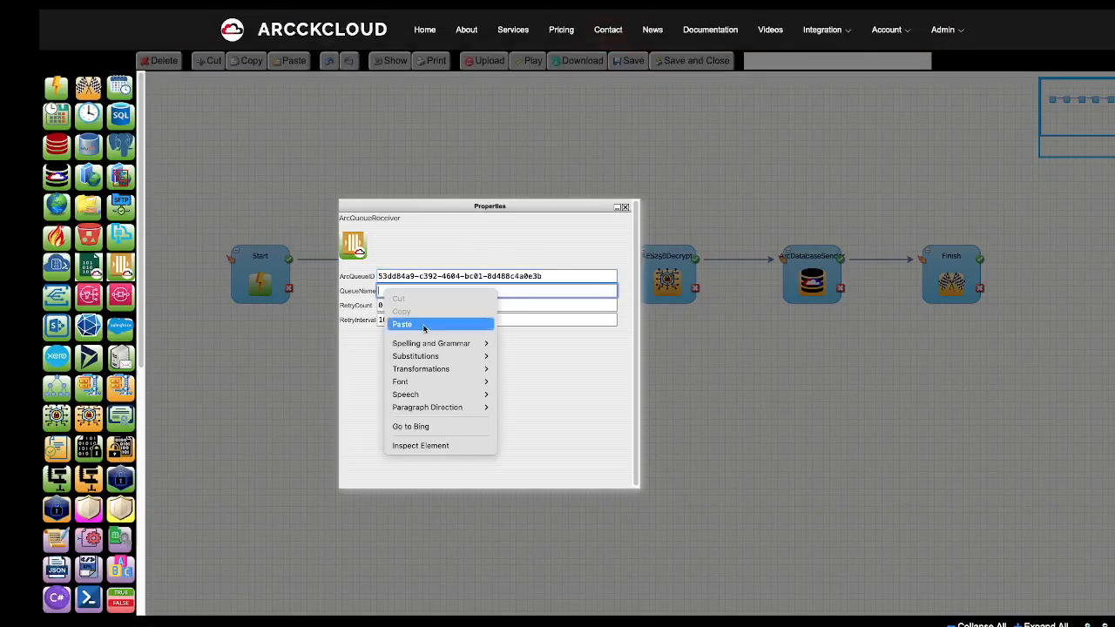
left_click(426, 321)
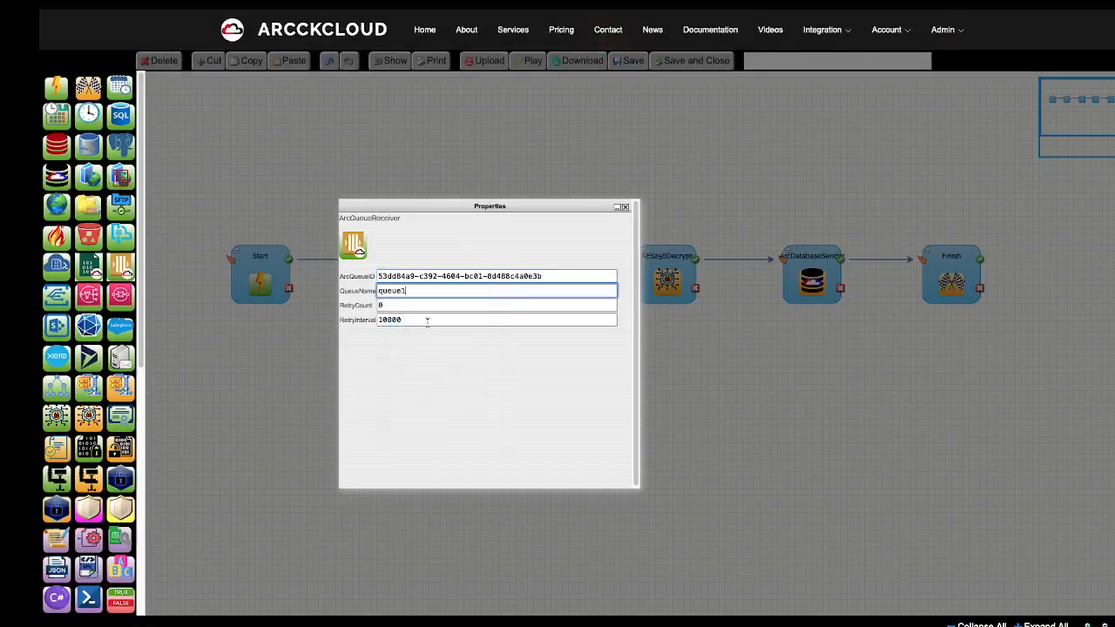
left_click(625, 208)
Paste the ARCQUEUE PASSWORD FOR ENCRYPTION secret's Id into AES256Decrypt's LoginPasswordID field.
double_click(667, 281)
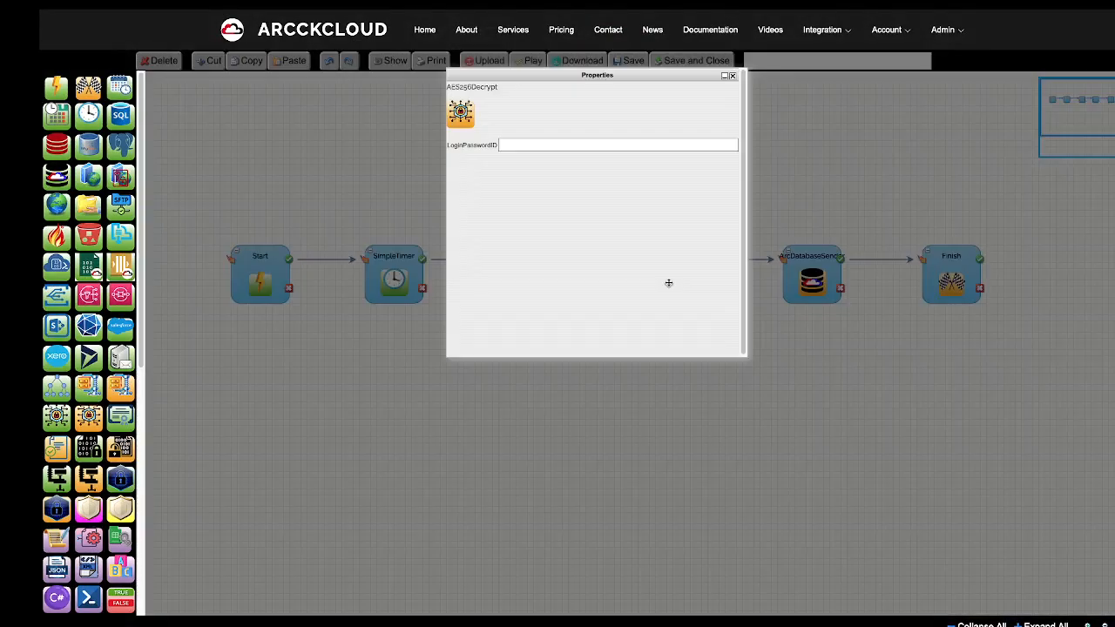
left_click(504, 146)
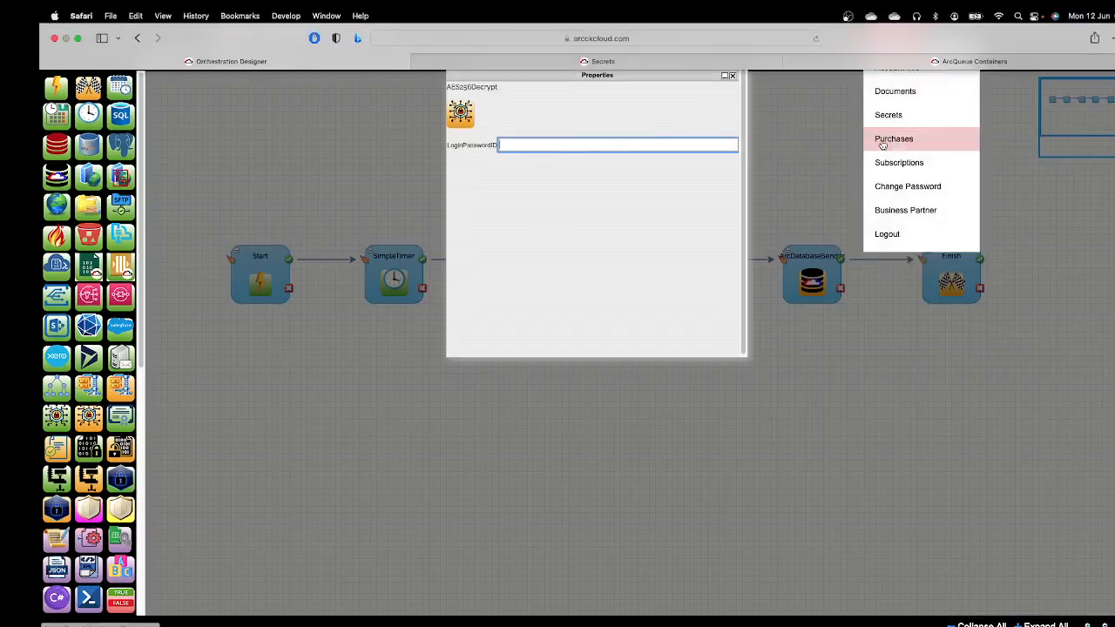
left_click(579, 61)
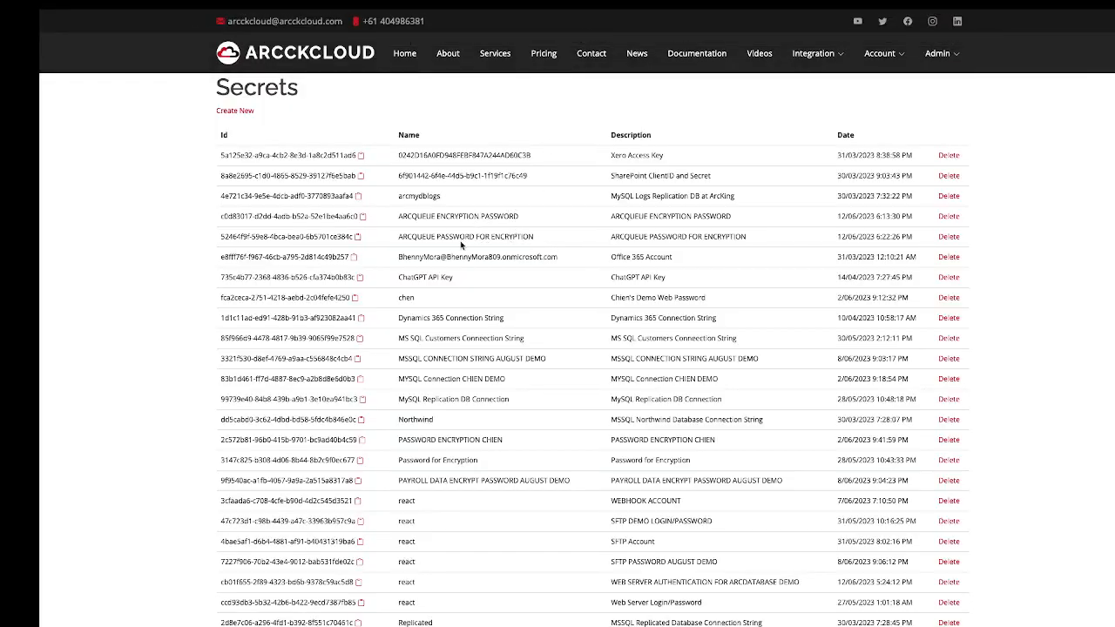
left_click(357, 241)
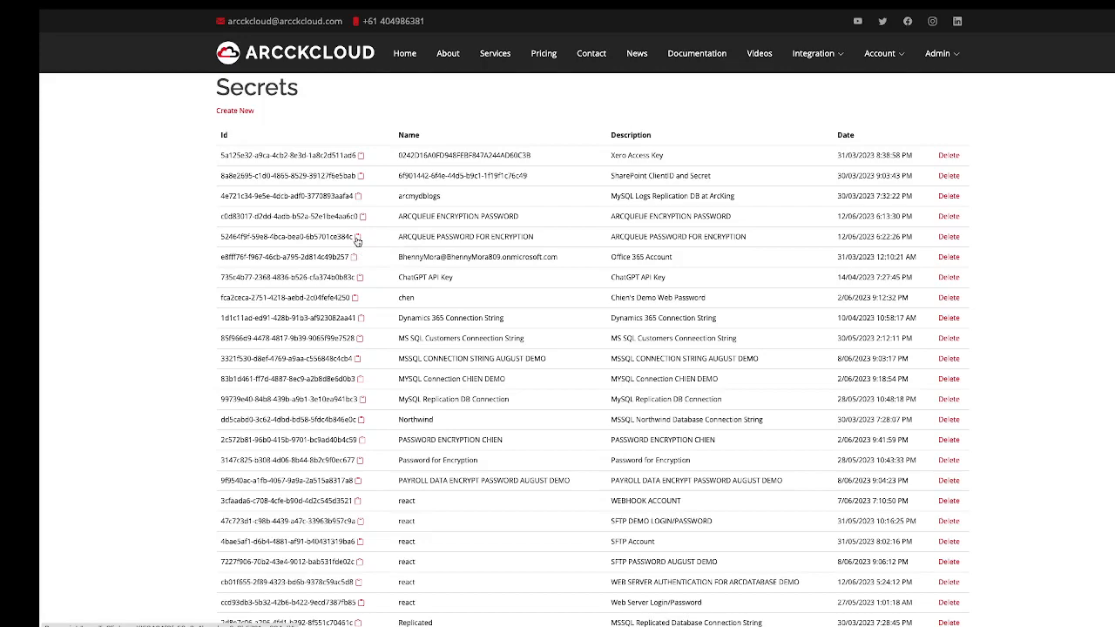
mouse_move(657, 14)
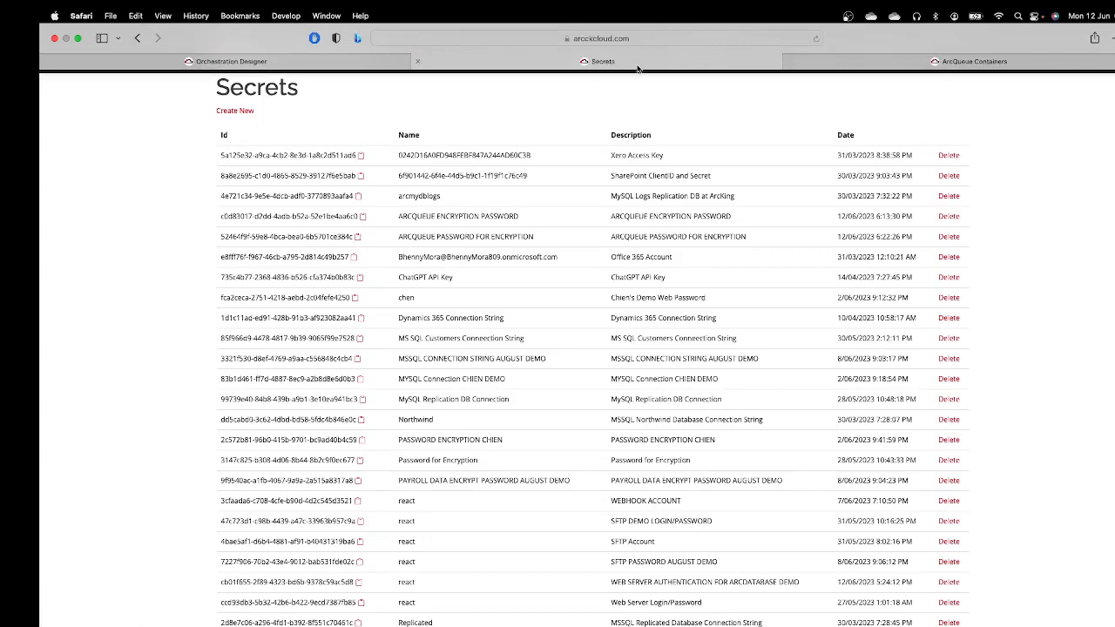
left_click(323, 68)
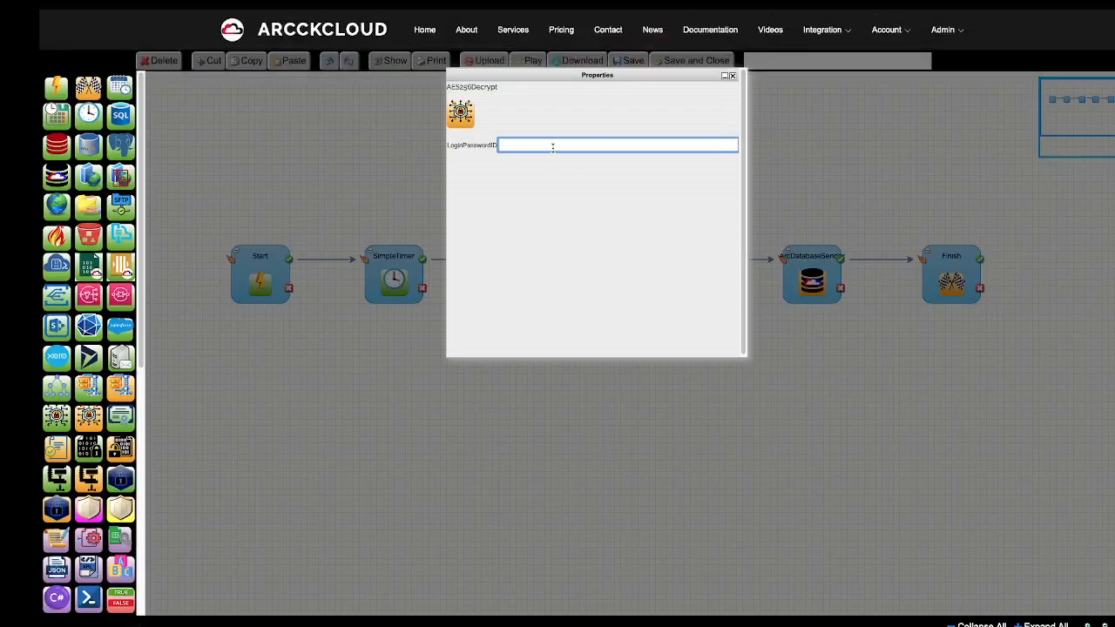
right_click(553, 146)
left_click(577, 182)
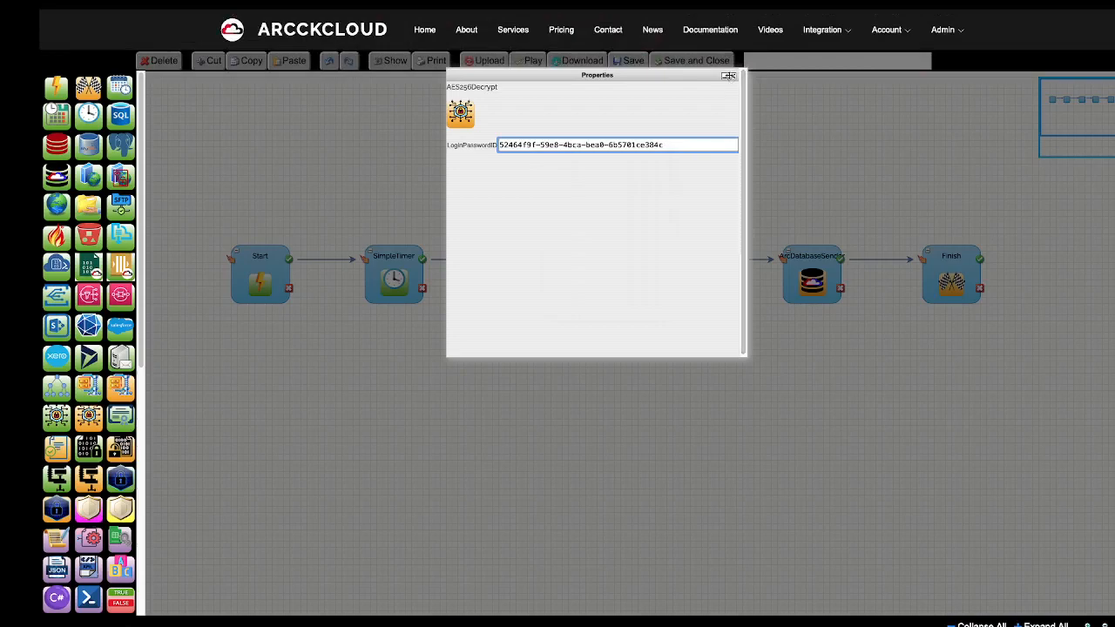
left_click(734, 79)
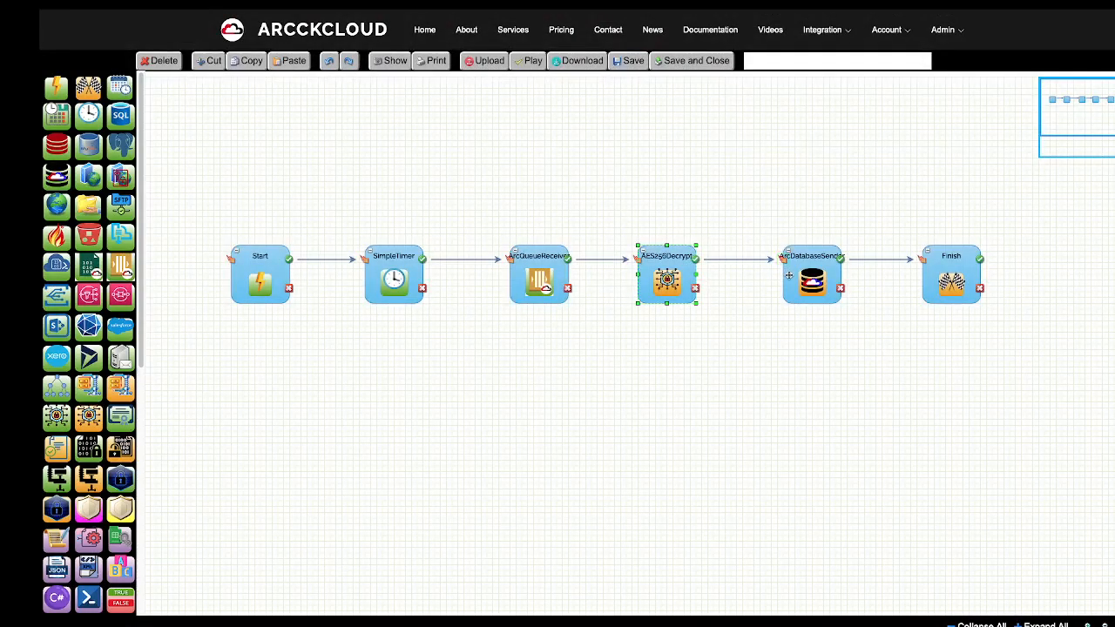
double_click(788, 275)
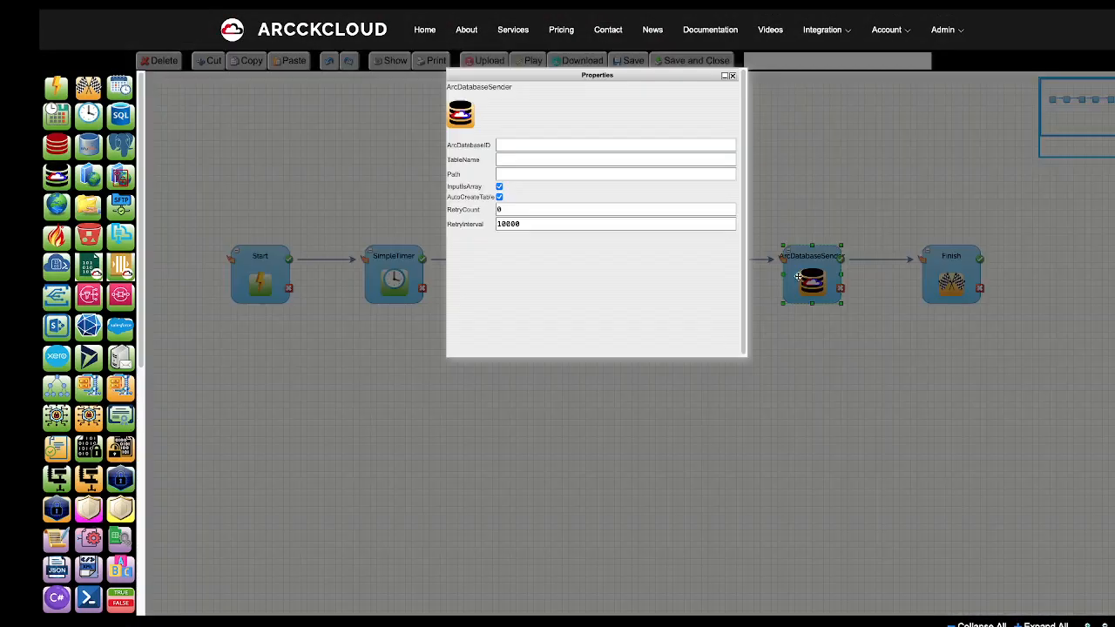
left_click(733, 75)
mouse_move(809, 33)
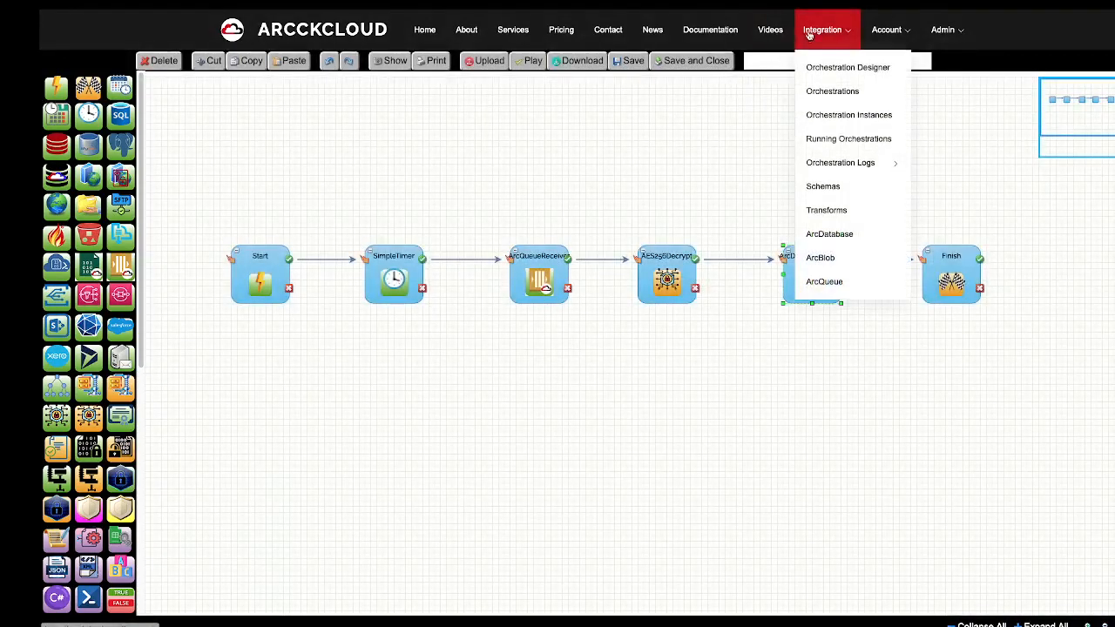
right_click(837, 244)
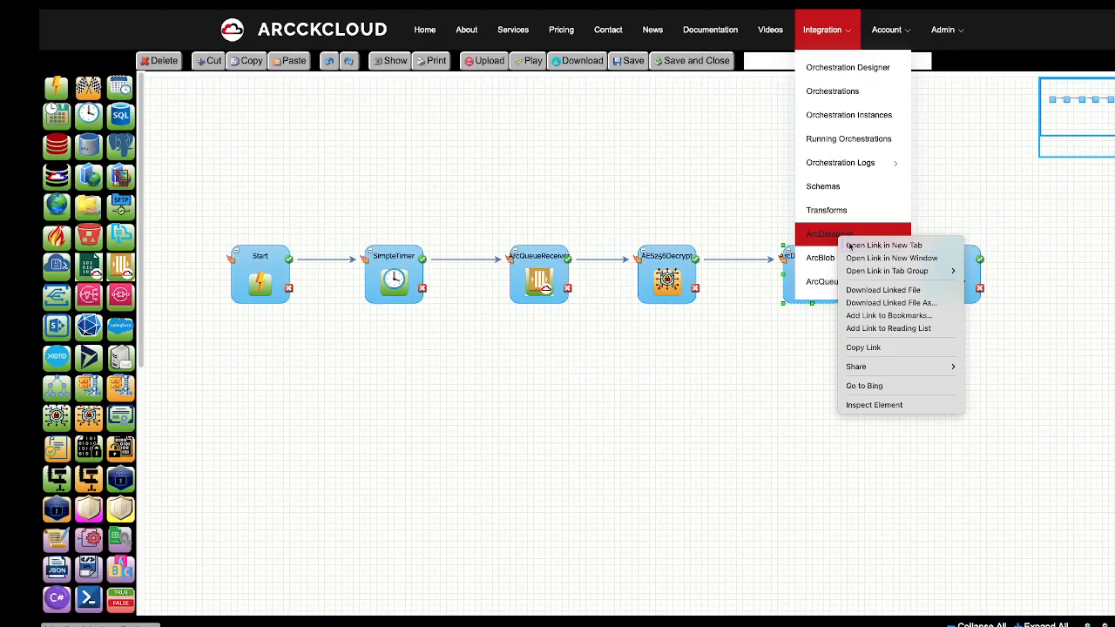
key("Escape")
mouse_move(647, 12)
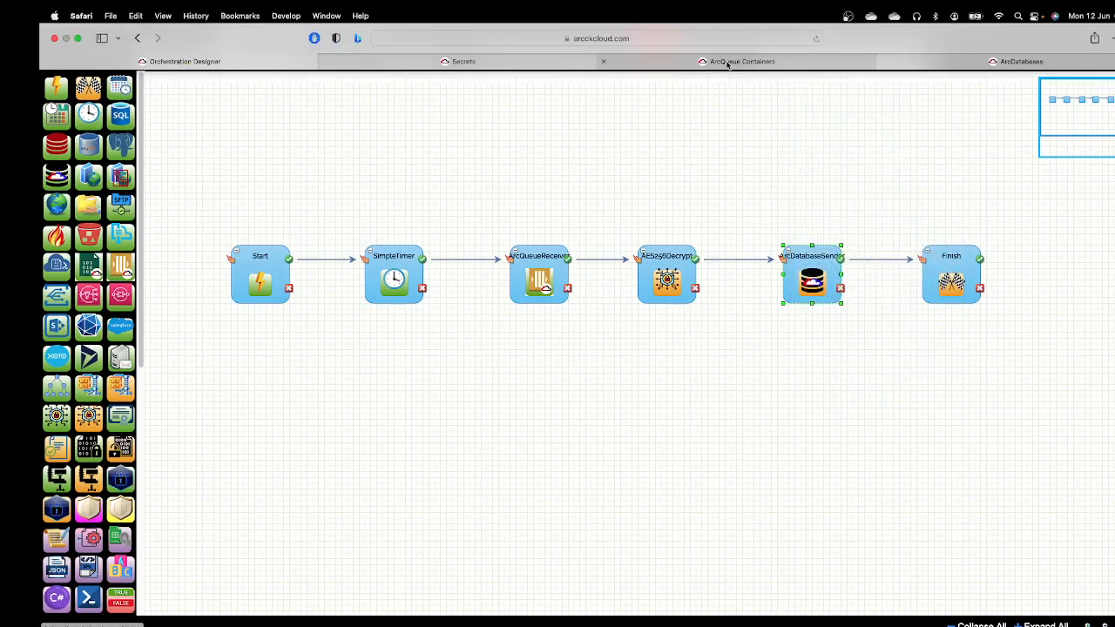
left_click(930, 63)
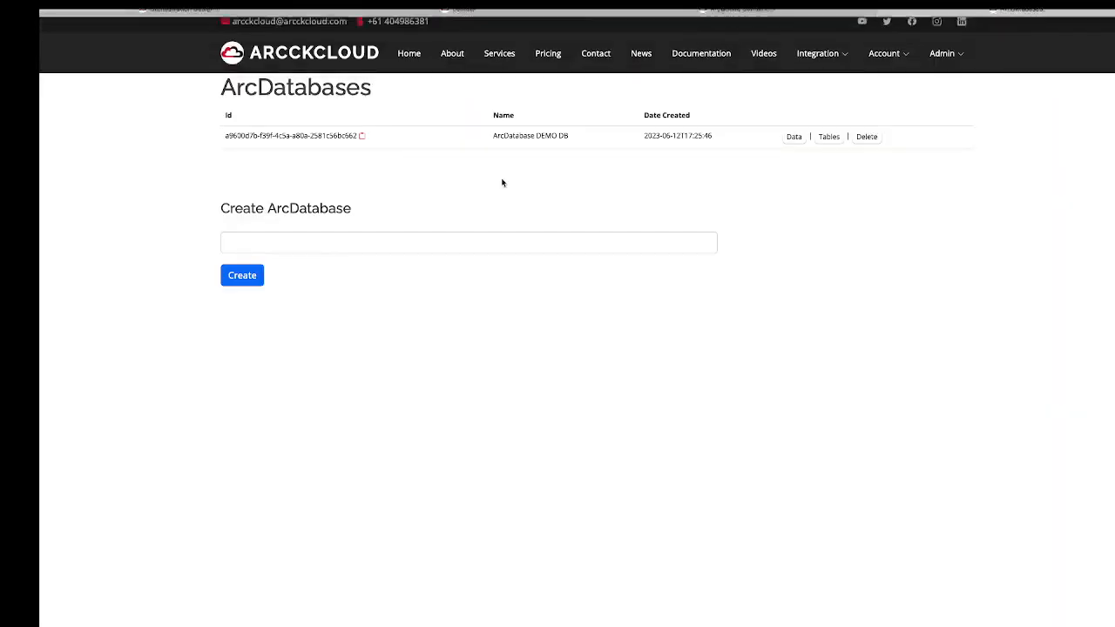
left_click_drag(575, 140, 478, 134)
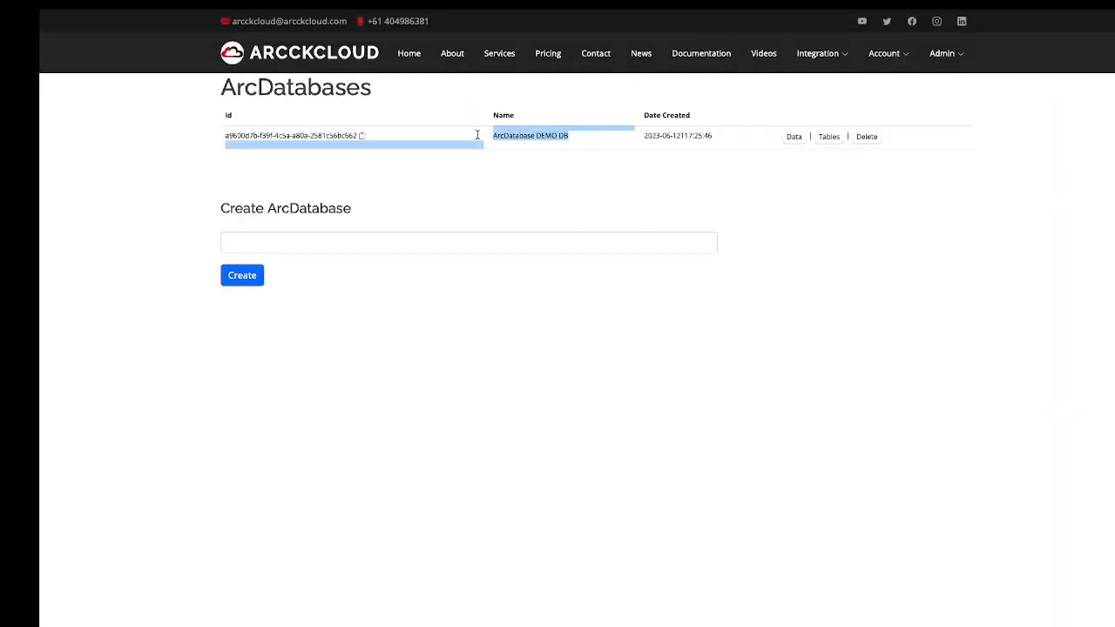
left_click(601, 177)
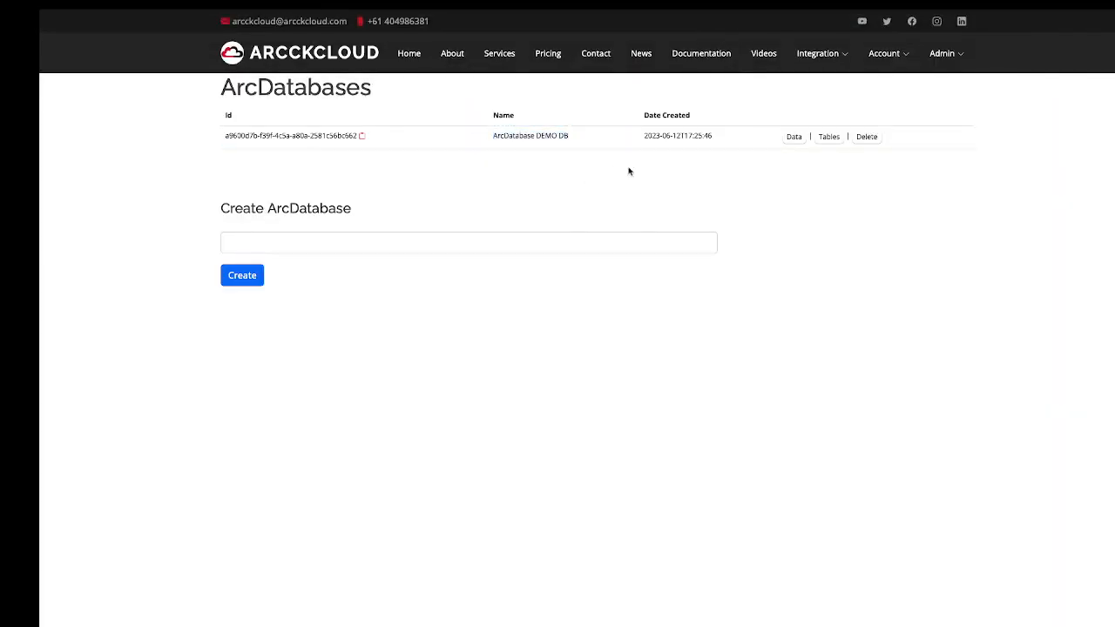
left_click(831, 139)
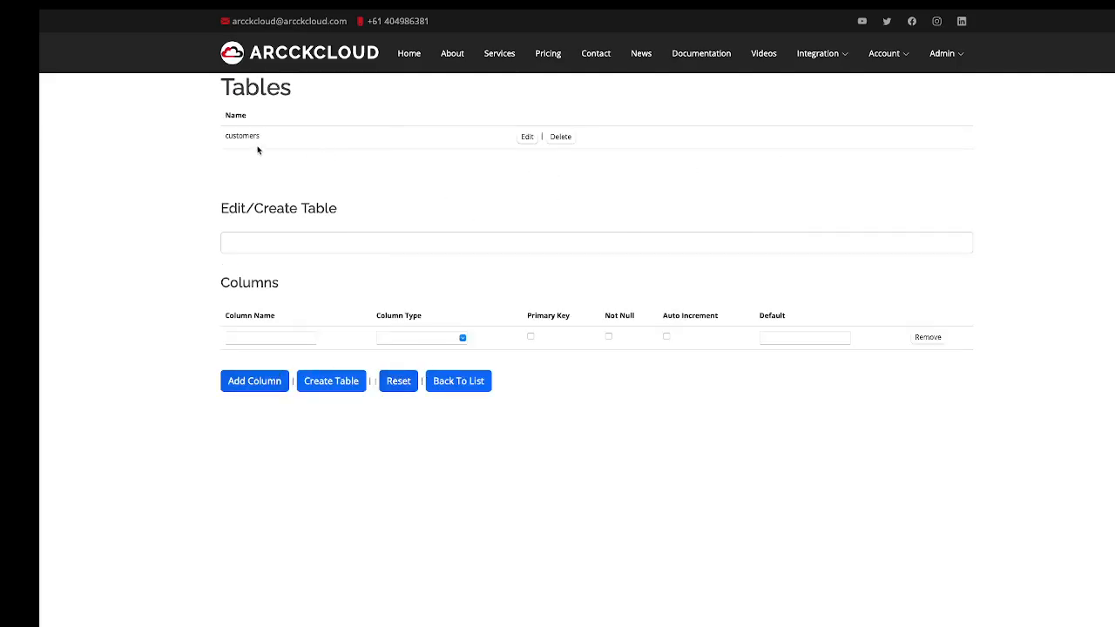
left_click_drag(266, 144, 223, 138)
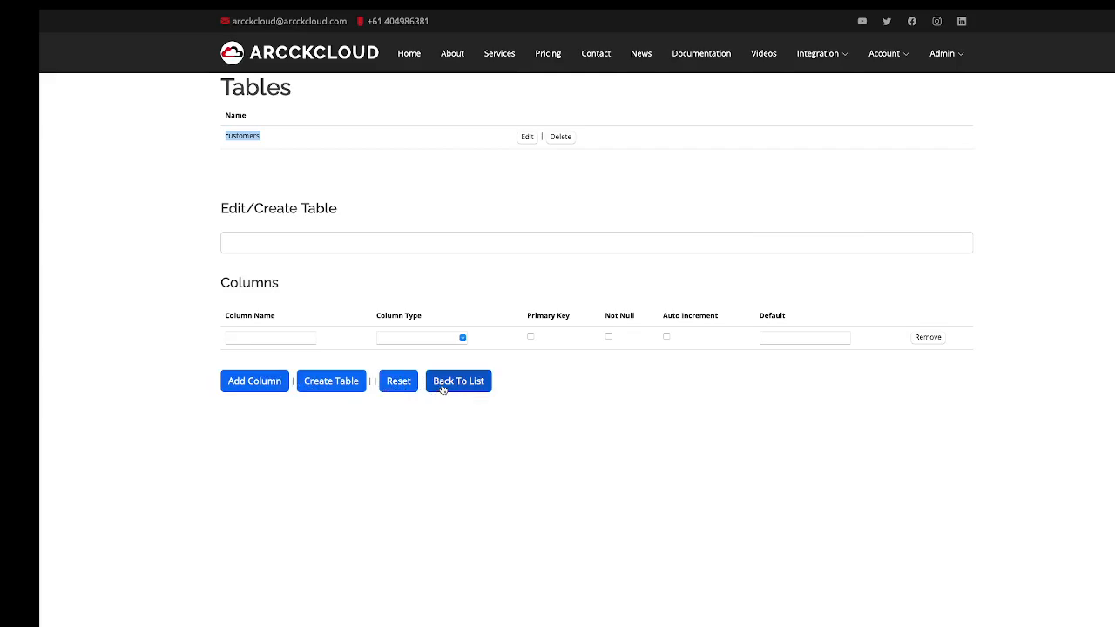
left_click(458, 380)
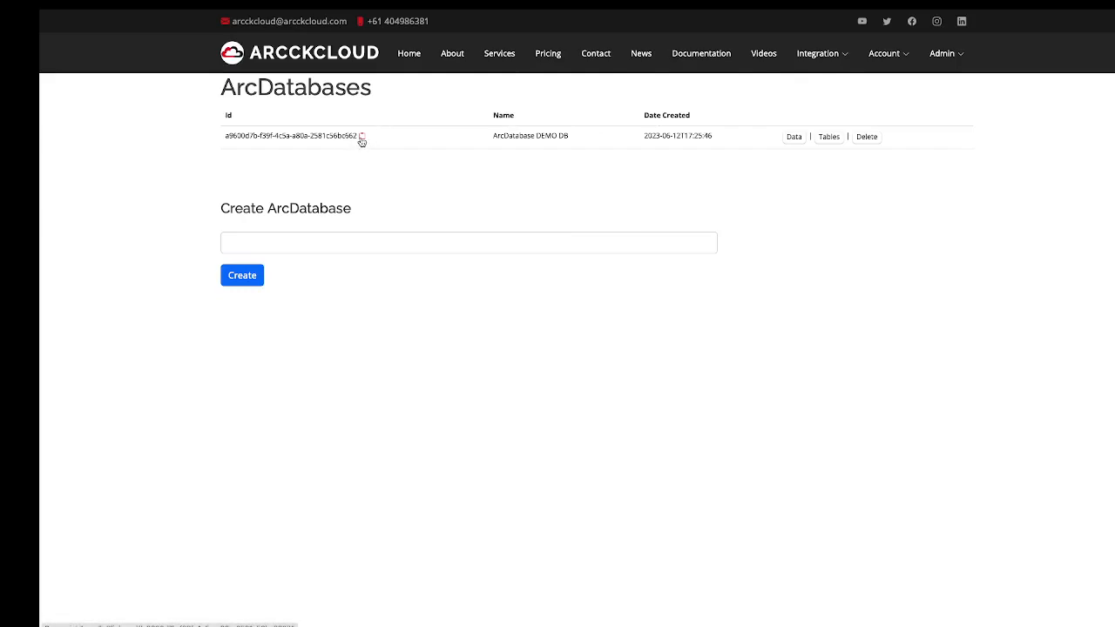
mouse_move(657, 11)
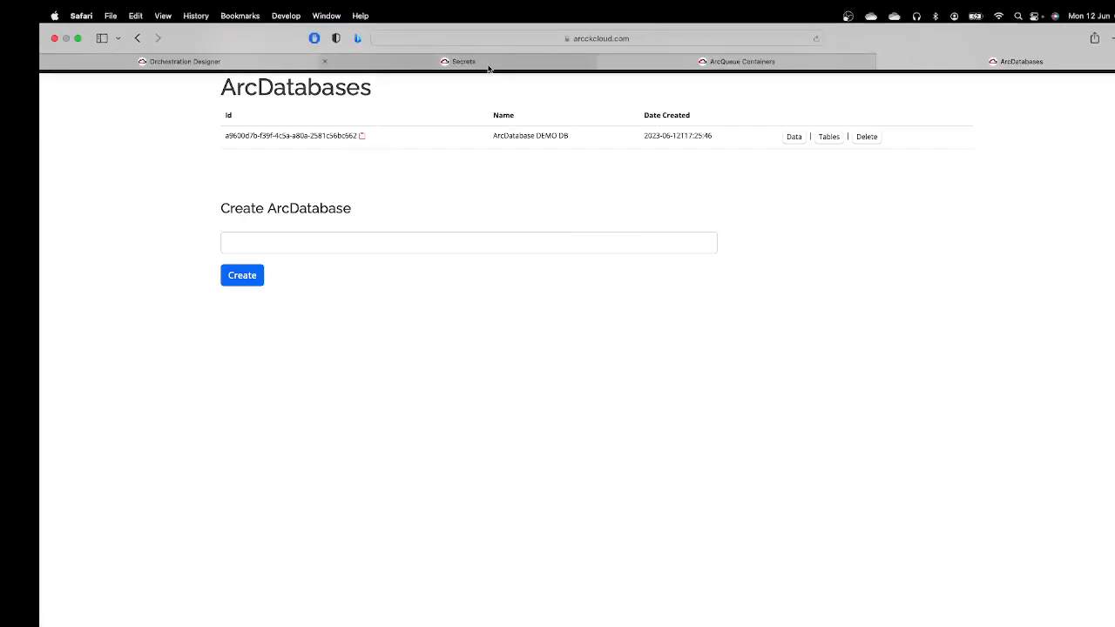
left_click(253, 66)
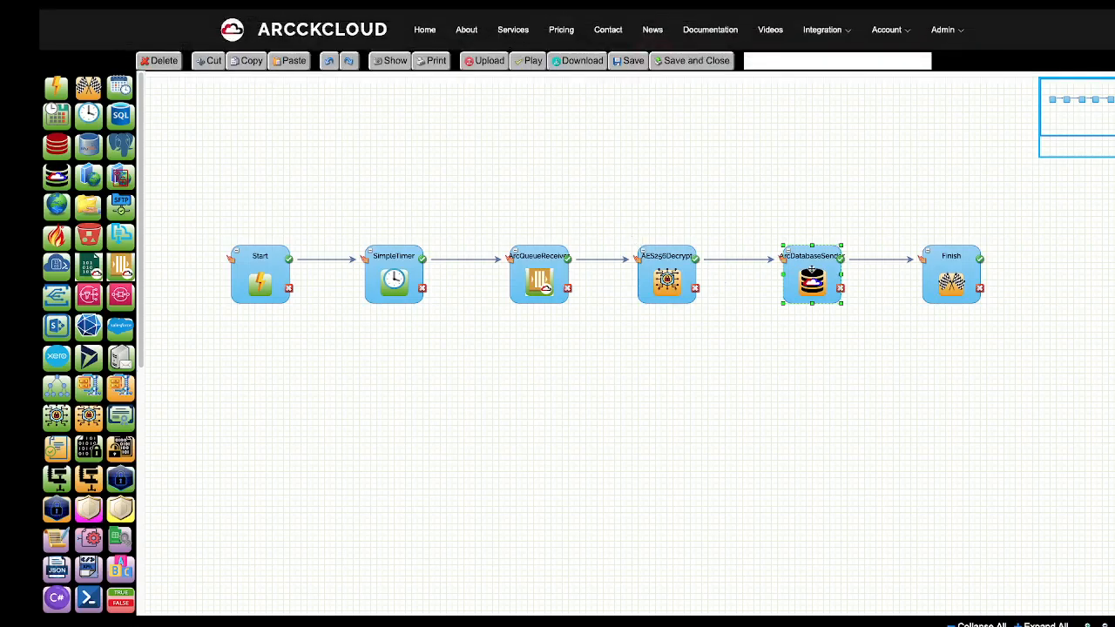
Set ArcDatabaseSender's ArcDatabaseID to the DEMO DB Id and TableName to ARCQUEUEUPLOADEDDATA.
double_click(812, 271)
left_click(537, 145)
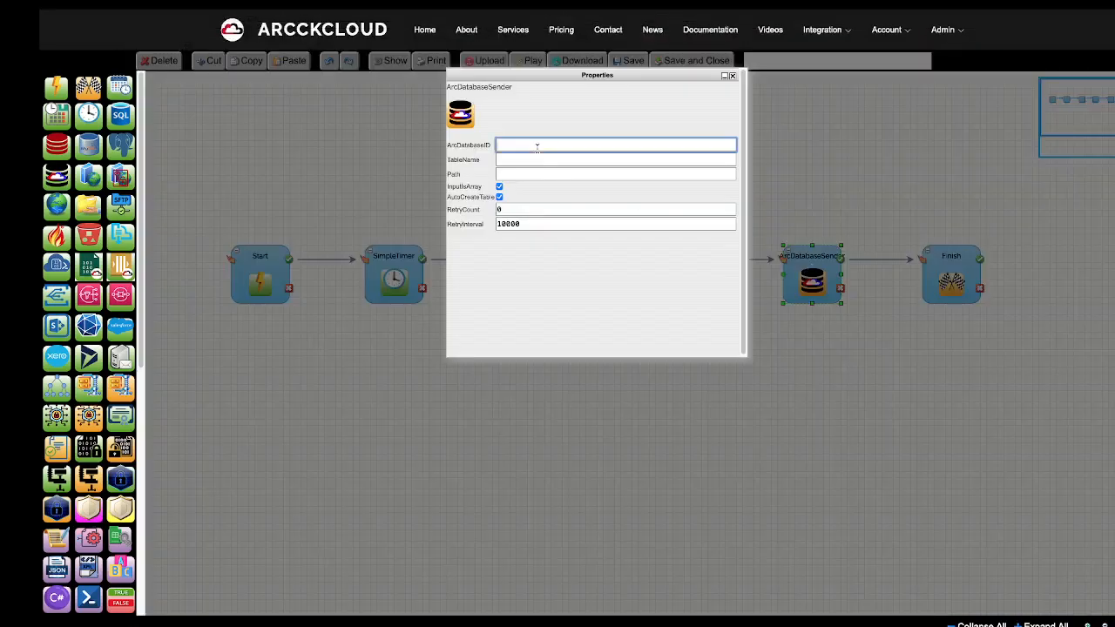
right_click(537, 145)
left_click(556, 184)
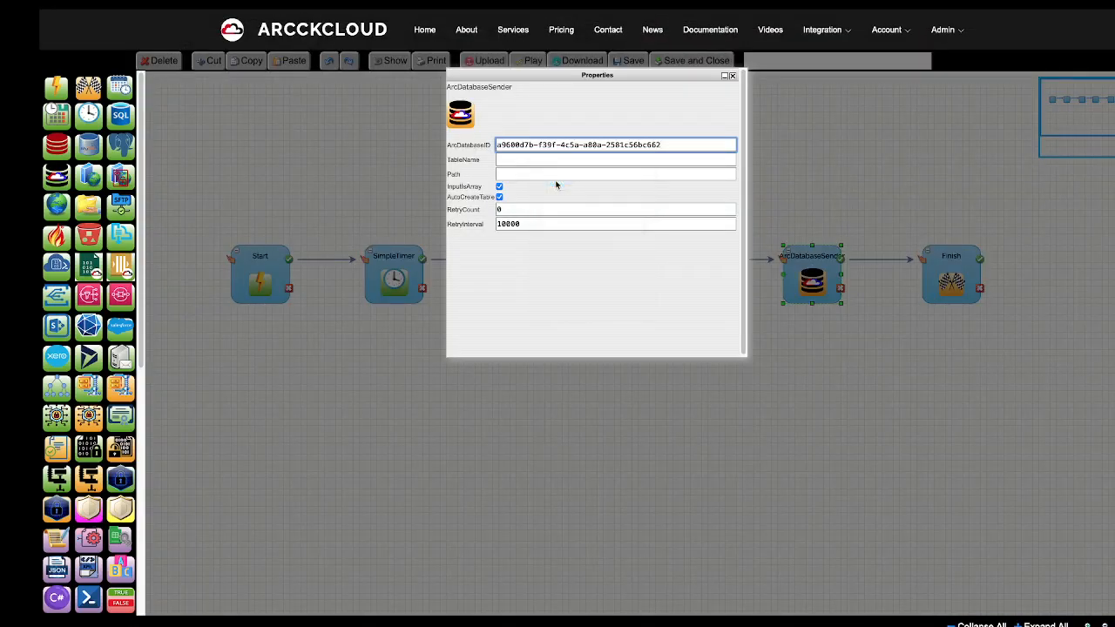
left_click(507, 158)
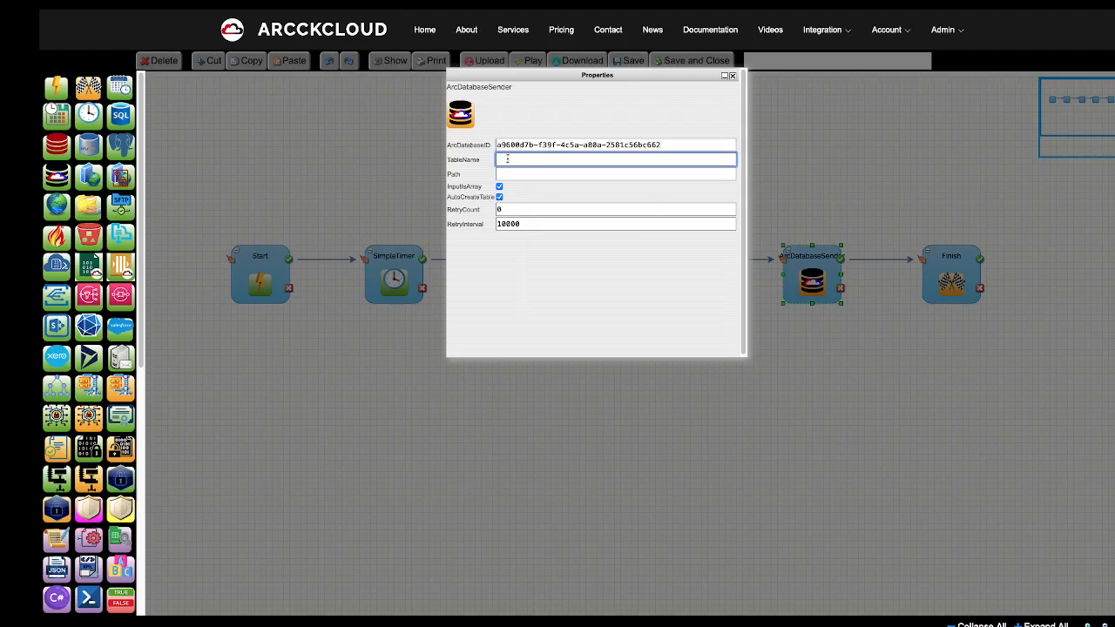
type("ARCD")
type("UEU")
type("EUPLOADEDDATA")
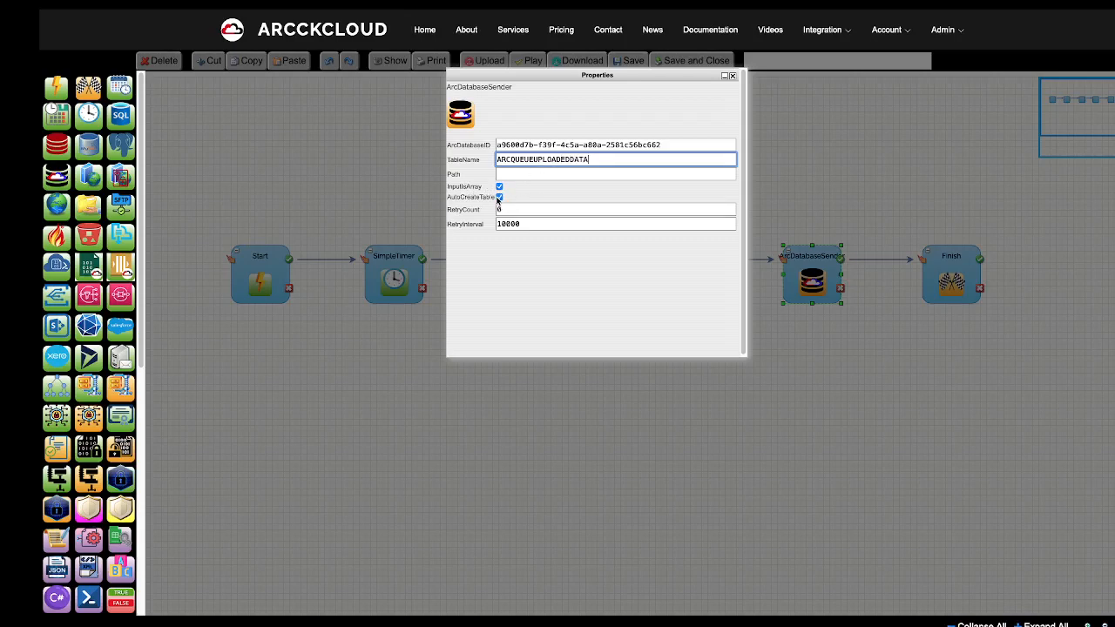
double_click(469, 200)
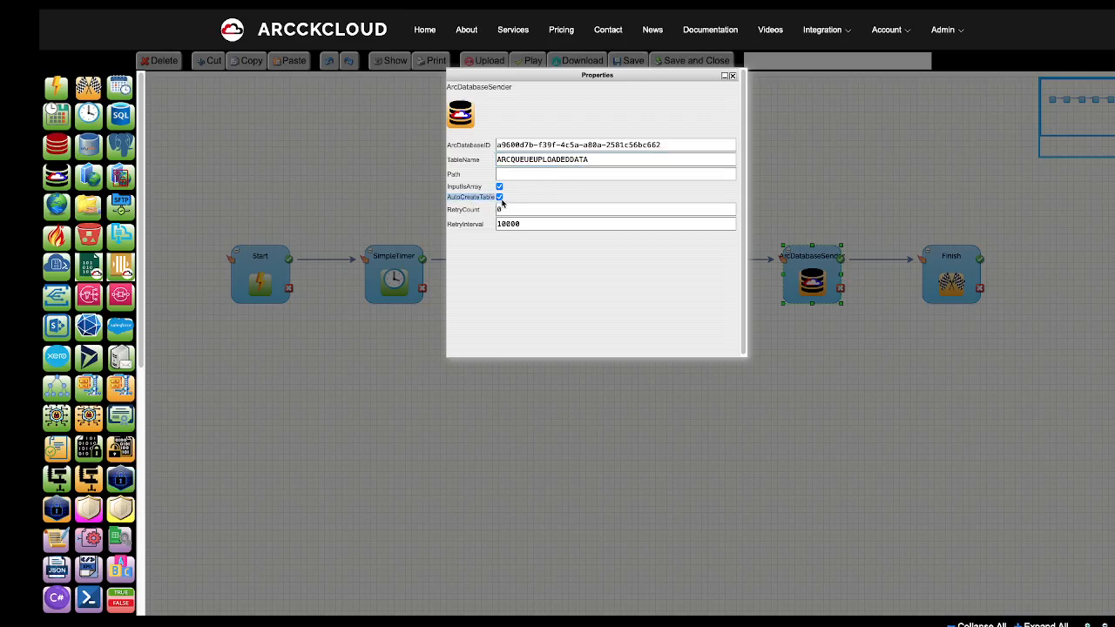
left_click(732, 77)
Name the orchestration 'DEMO5: ARCQUEU DOWNLOADER', save it, and exit the editor.
left_click(757, 65)
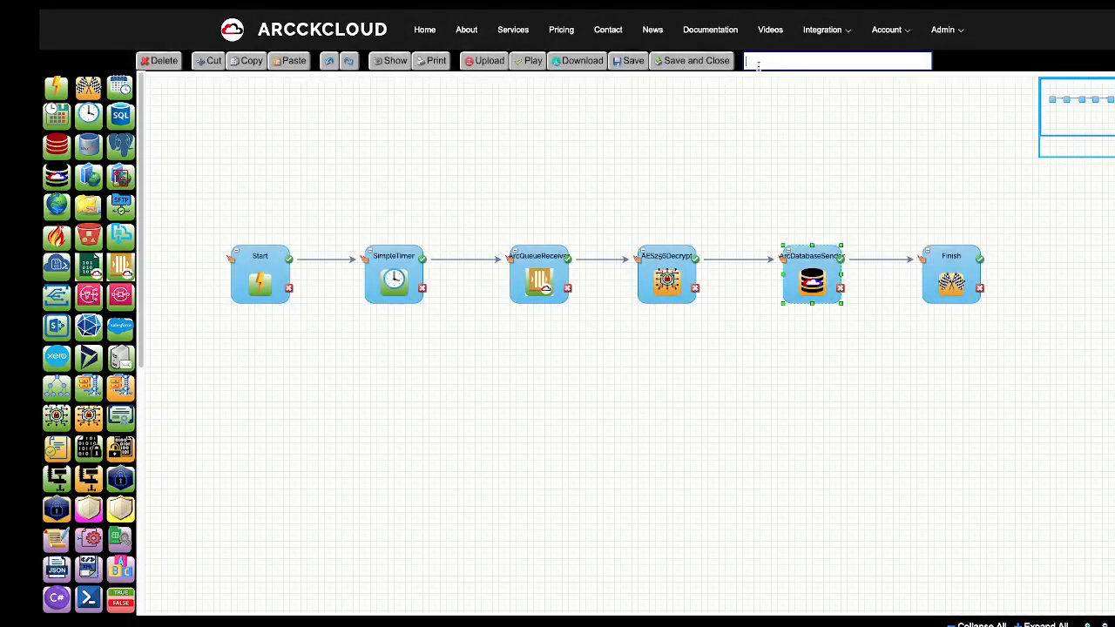
type("DEMO5: AQ")
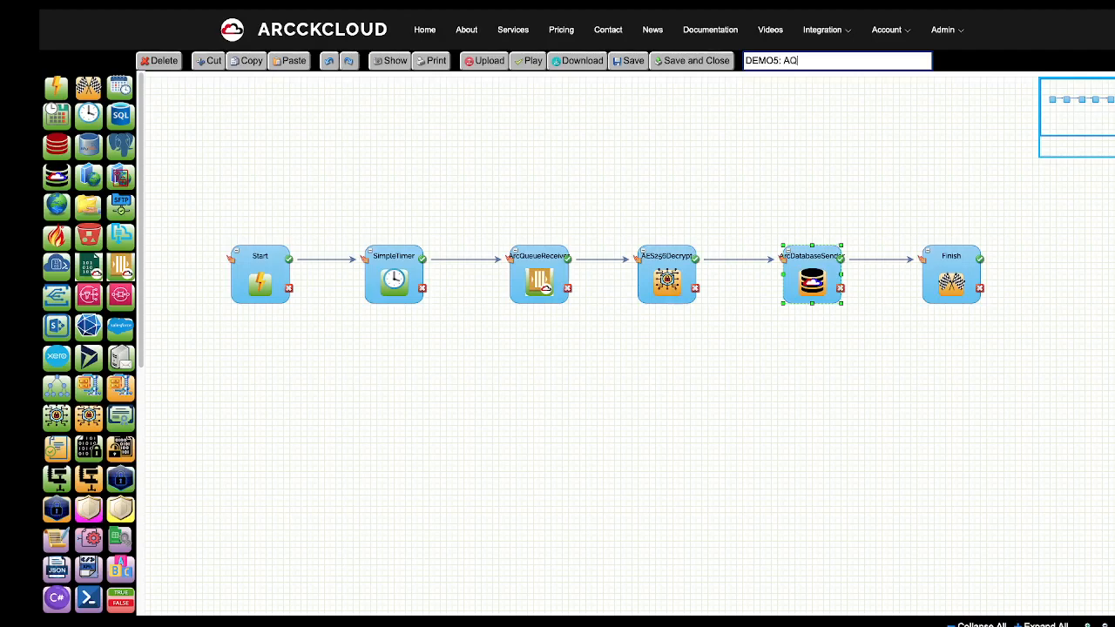
key("BackSpace")
type("RCQUEU DOWNLOADER")
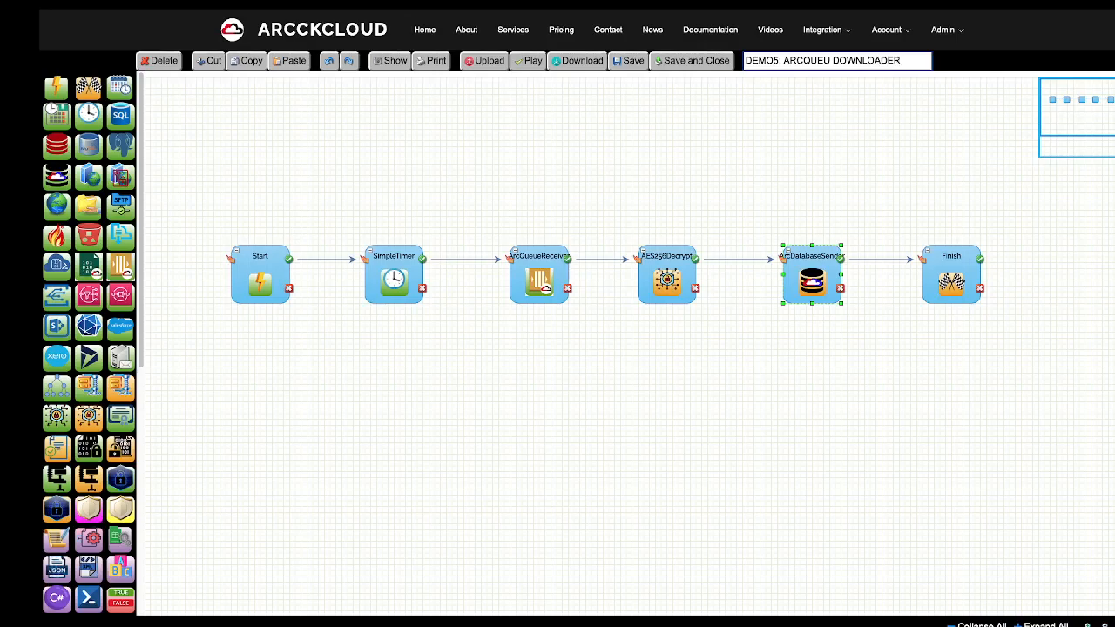
left_click(628, 60)
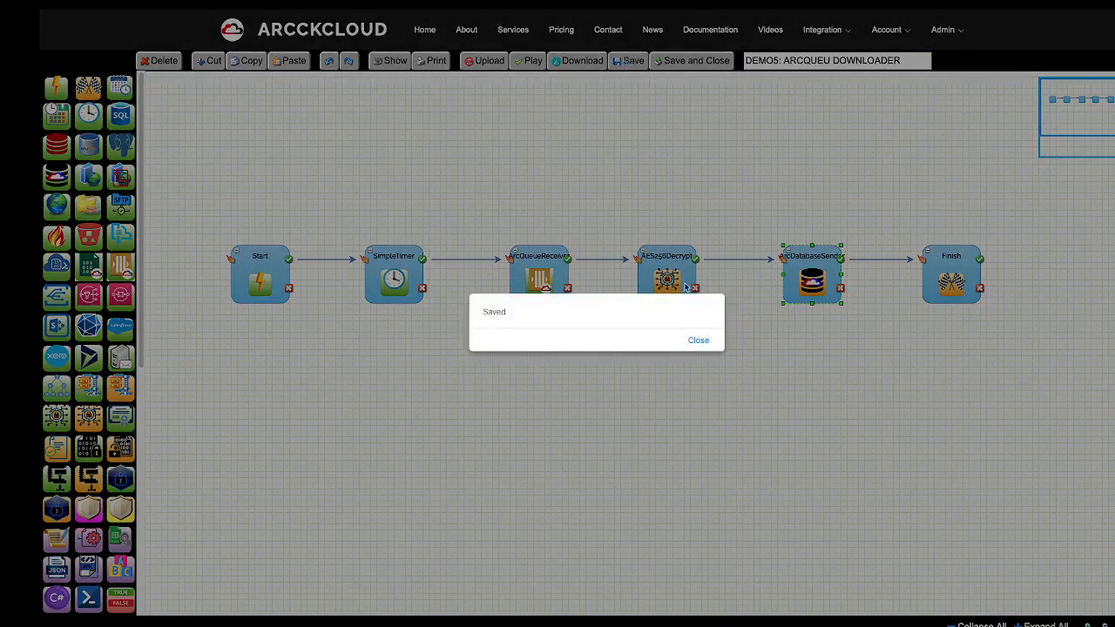
left_click(699, 341)
left_click(532, 62)
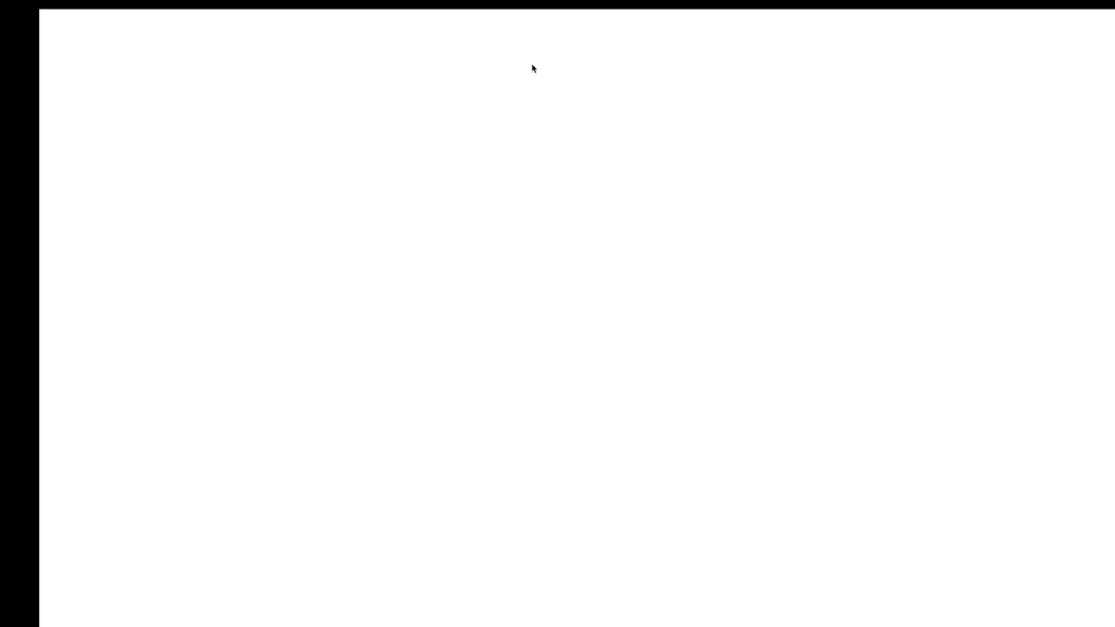